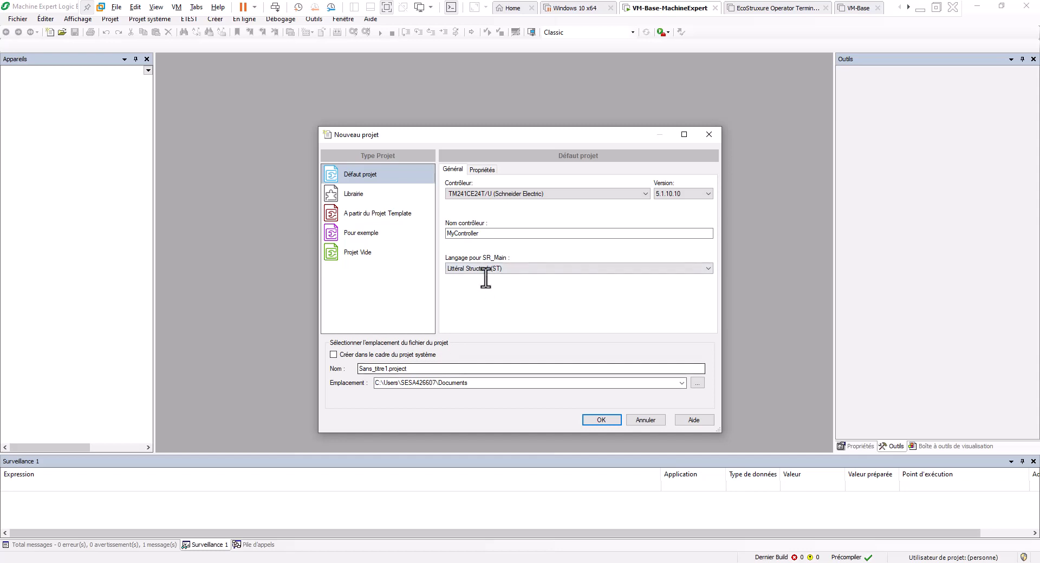
Set the new project's location to the personal projects folder inside OneDrive - Schneider Electric on the shared Z: drive
left_click(684, 384)
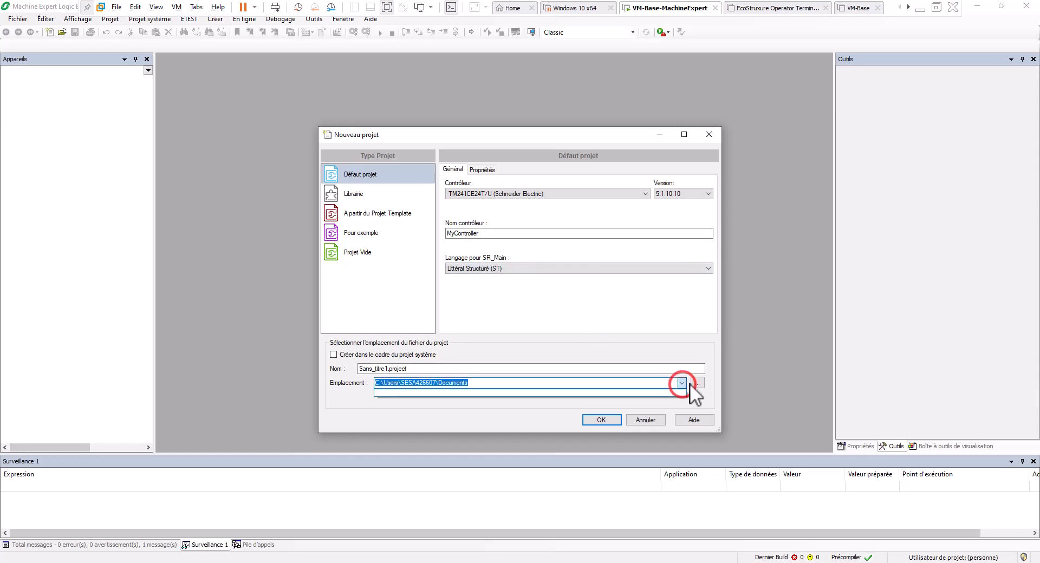
scroll(548, 336, "down", 2)
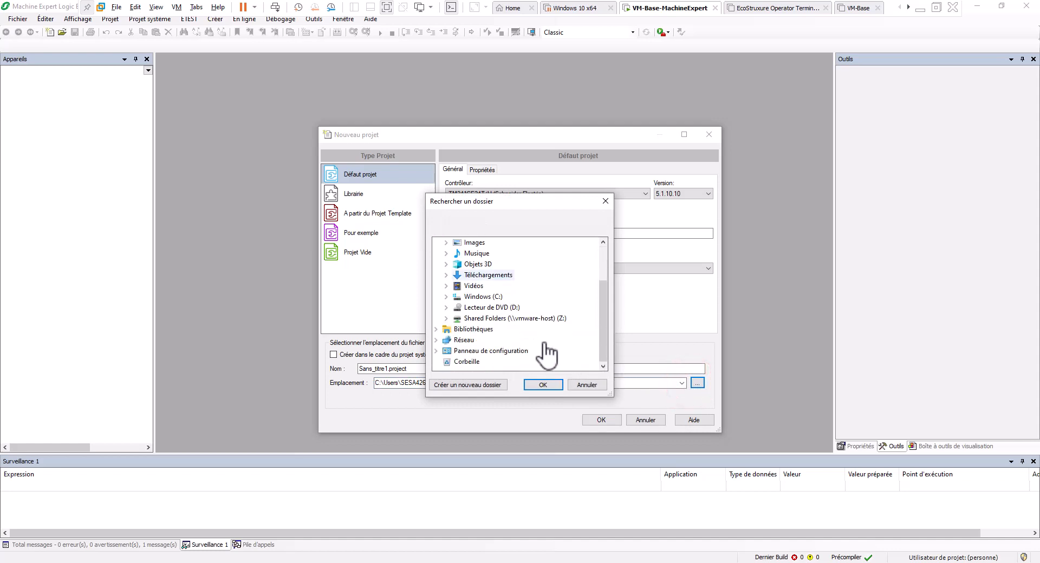
left_click(445, 316)
scroll(474, 324, "down", 3)
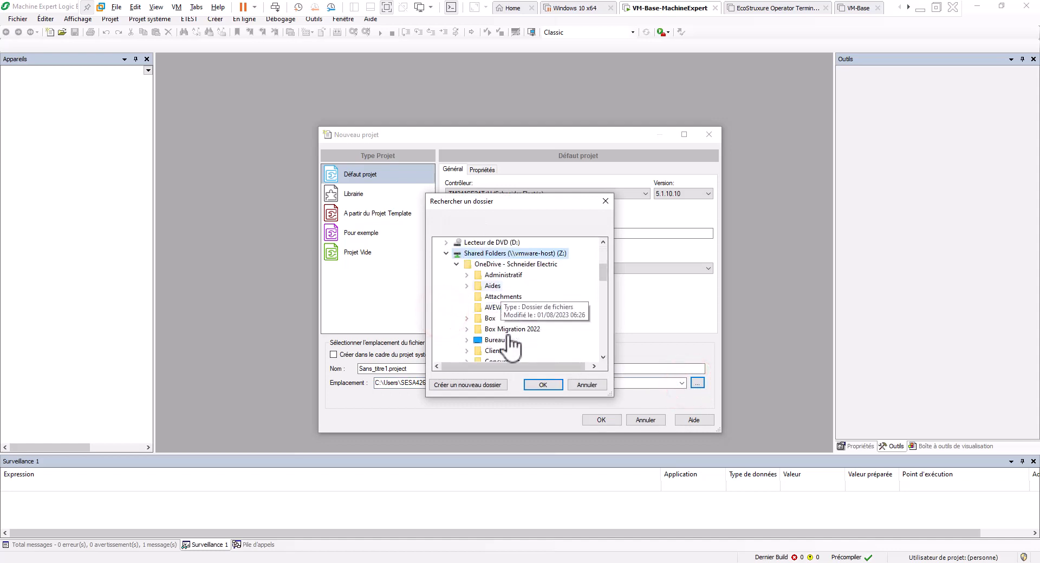
scroll(508, 335, "down", 3)
scroll(509, 334, "down", 4)
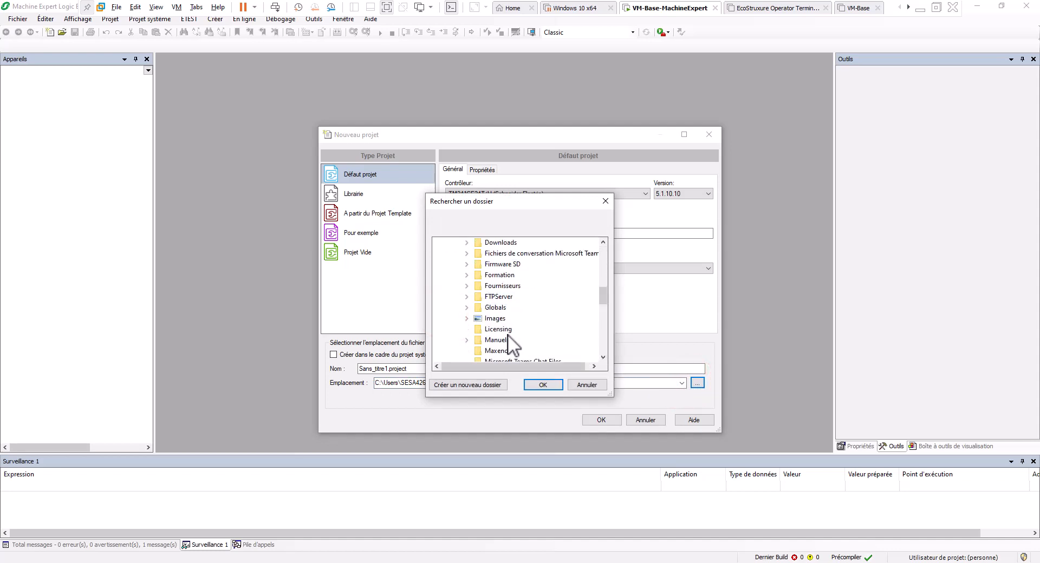
scroll(509, 337, "down", 2)
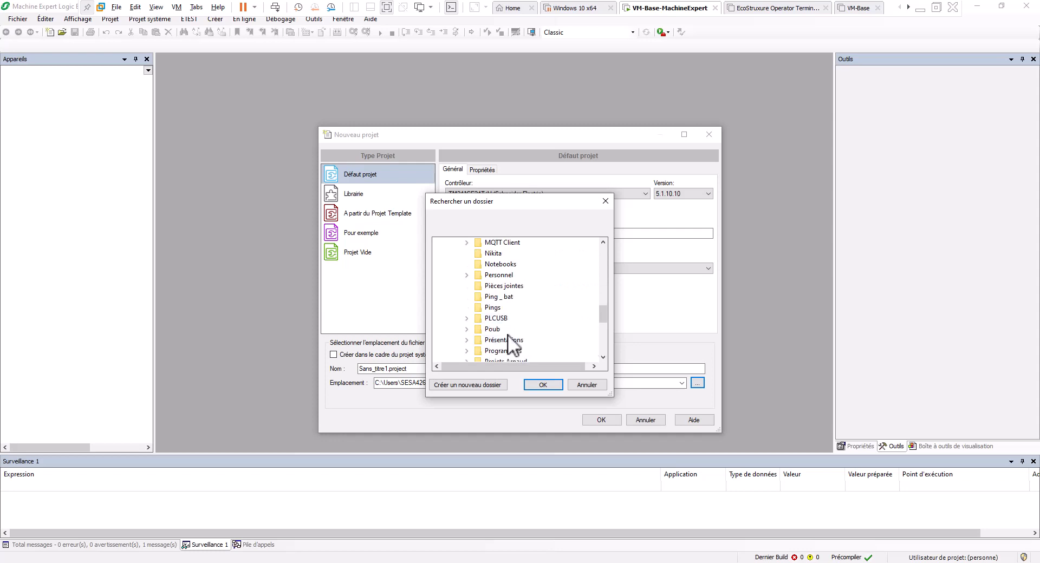
left_click(508, 362)
left_click(550, 385)
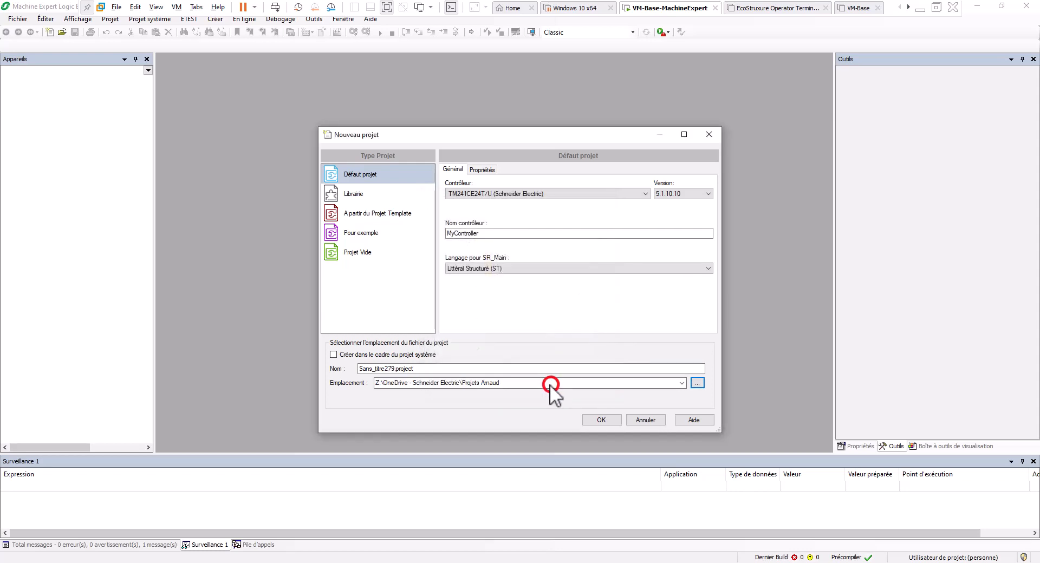
Name the project "ME V2.1.1 - M241 - PTO" and create it with the default TM241CE24T/U controller settings
double_click(394, 368)
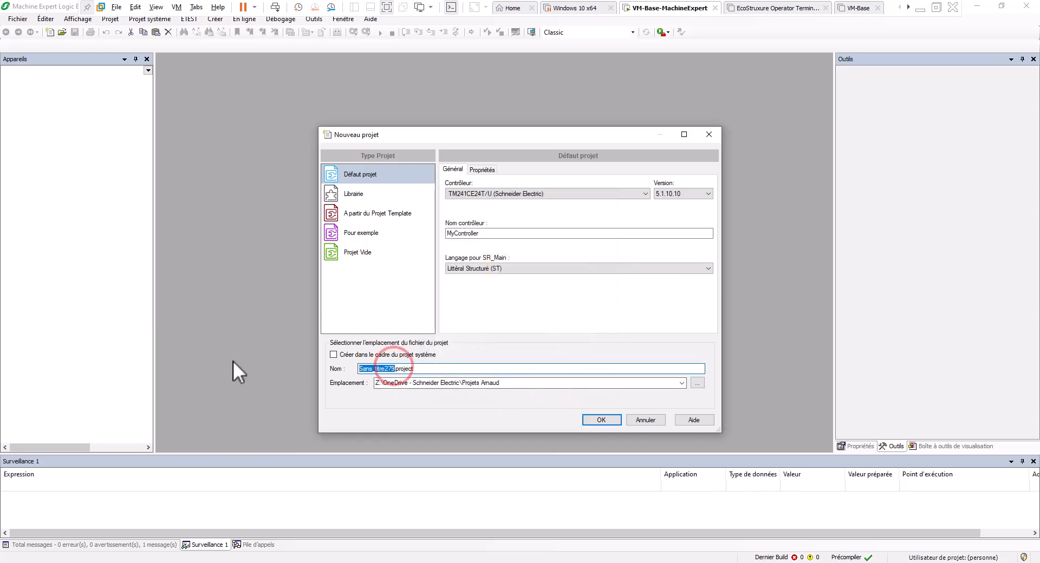
type("P")
key("BackSpace")
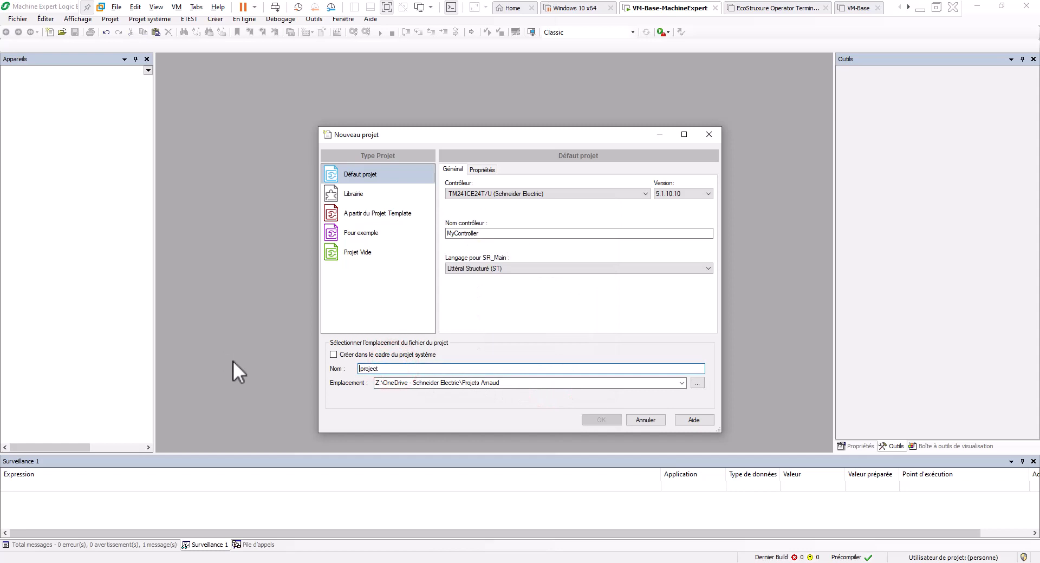
type("ME V2.1.1 ")
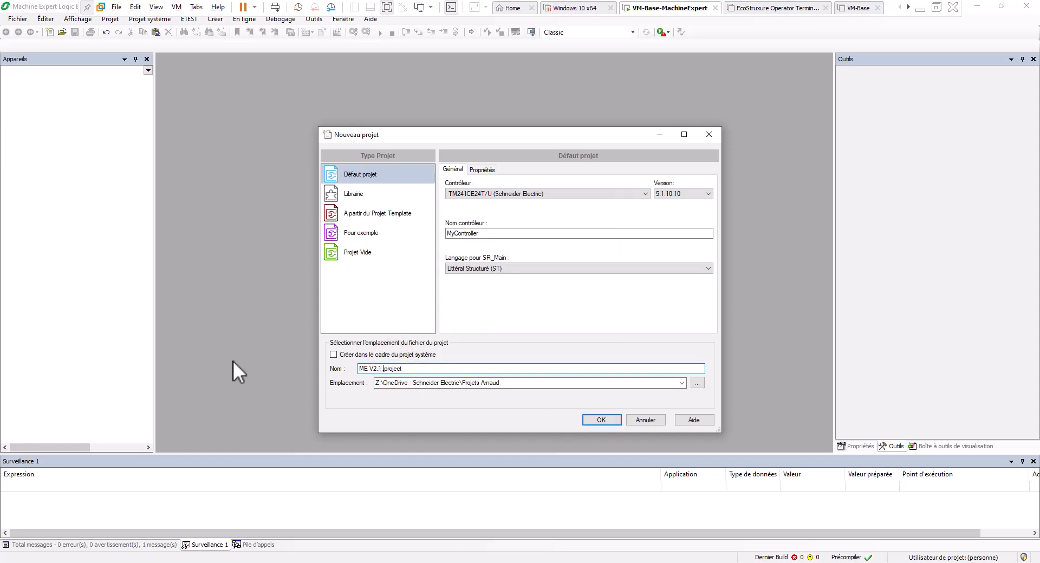
type("- M241 - PTO.")
left_click(601, 420)
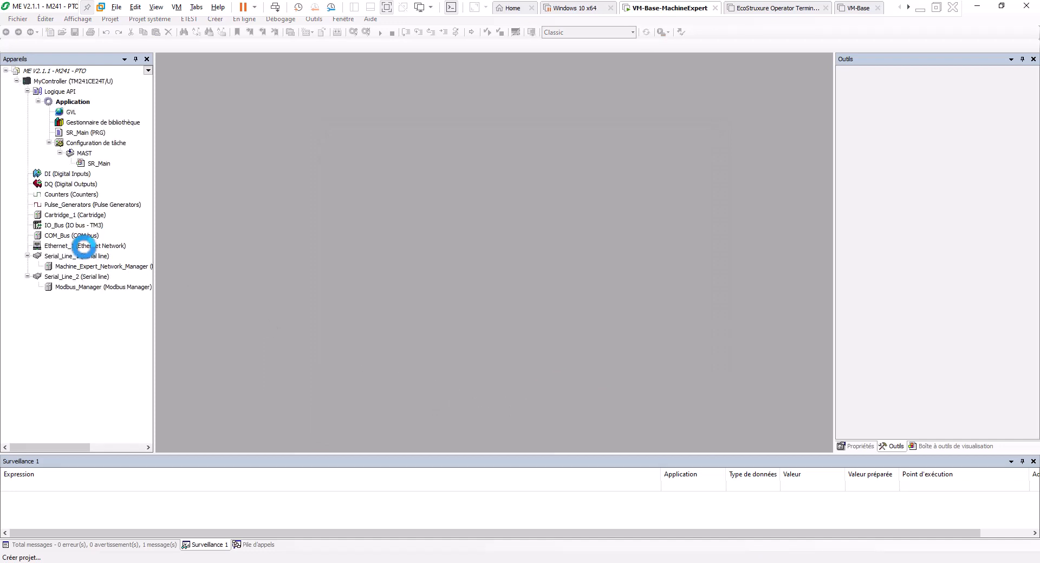
Configure Ethernet_1 with the fixed IP address 192.168.1.241 and subnet mask 255.255.255.0
left_click(84, 247)
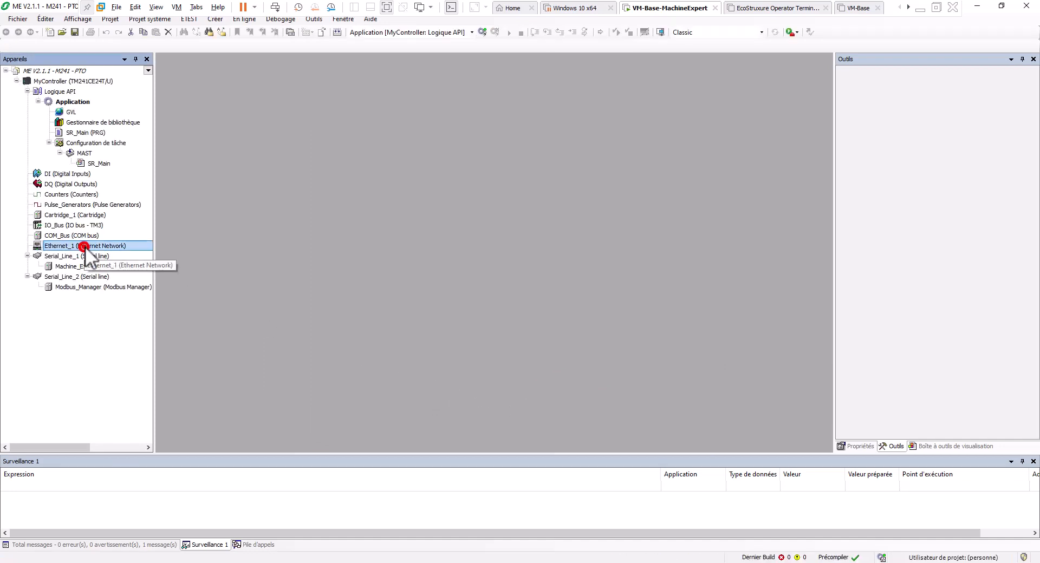
double_click(85, 246)
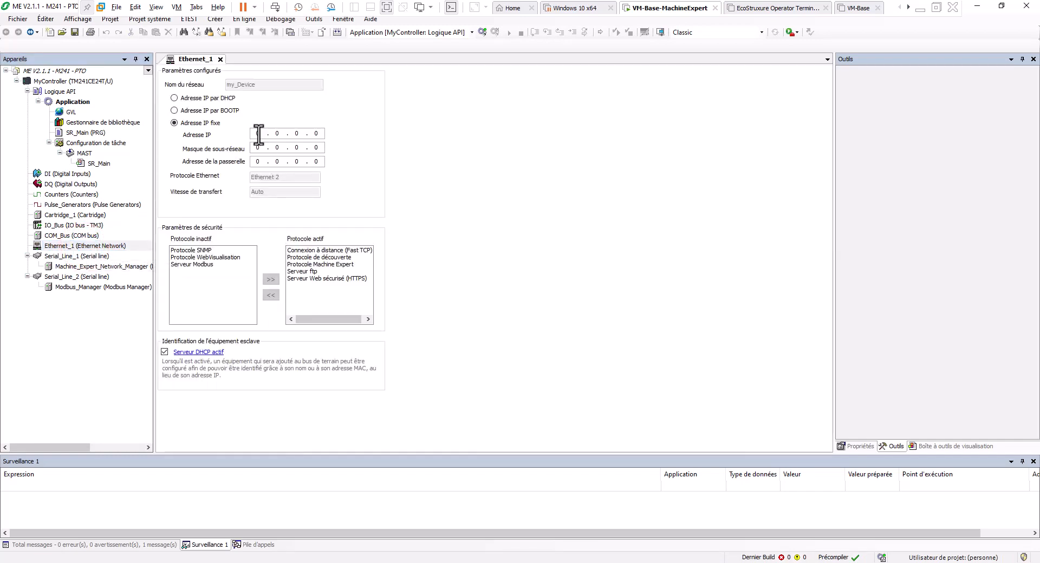
left_click(258, 133)
type("192 . 168 . 1 . ")
type("241")
key("Tab")
type("255 . 255 . 255")
Activate the SNMP, WebVisualisation and Modbus server protocols for Ethernet_1, and close its configuration
left_click(212, 251)
left_click(212, 264, "shift")
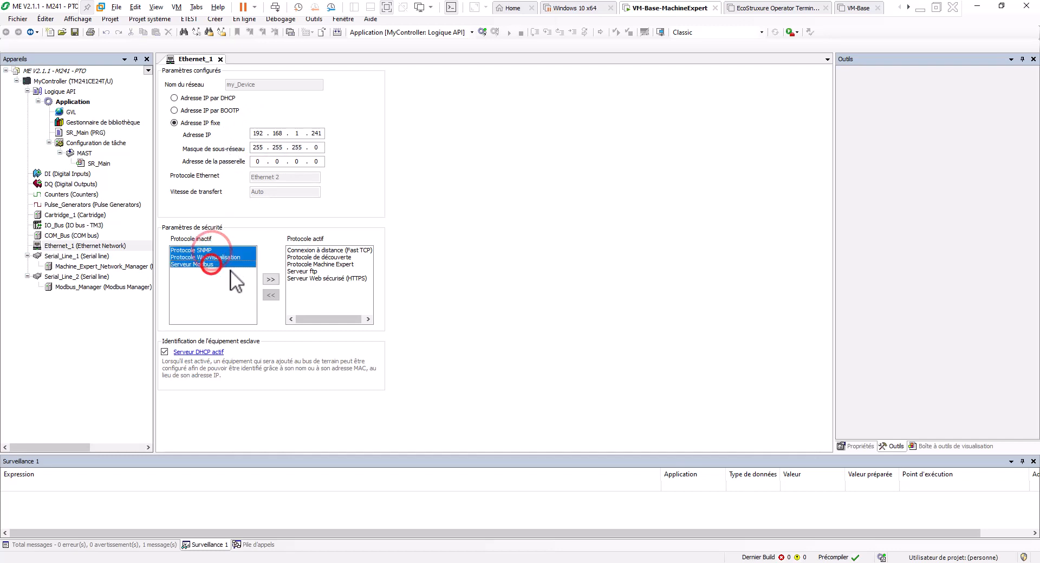
left_click(271, 280)
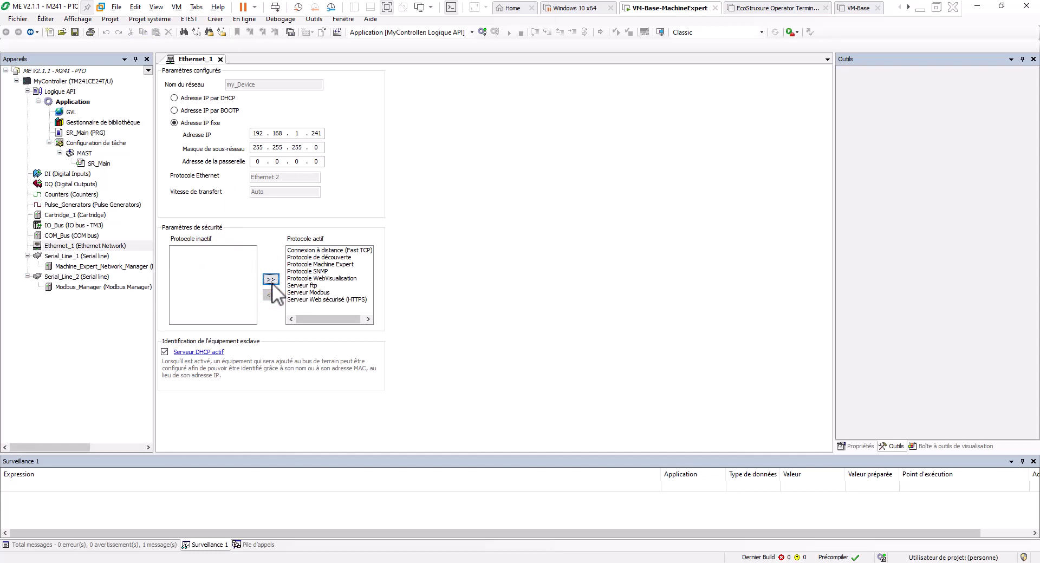
left_click(221, 59)
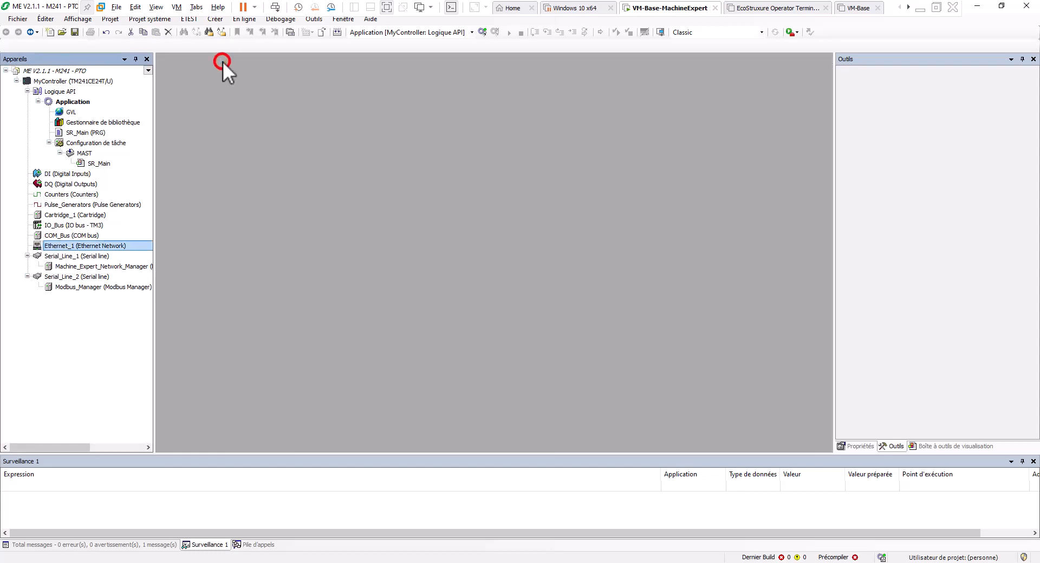
Set the pulse generation function of Pulse_Generators to PTO
double_click(61, 204)
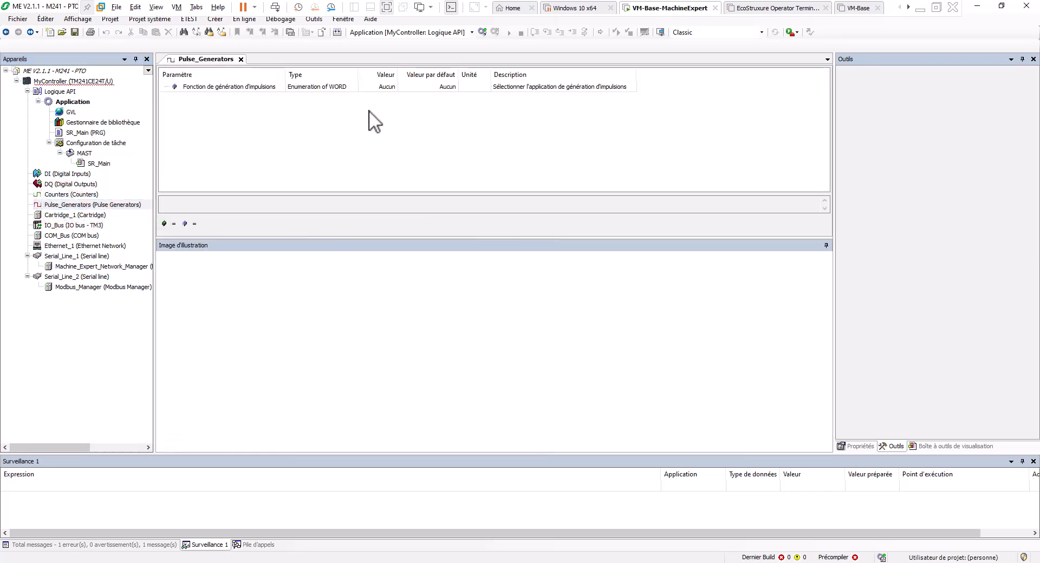
left_click(389, 87)
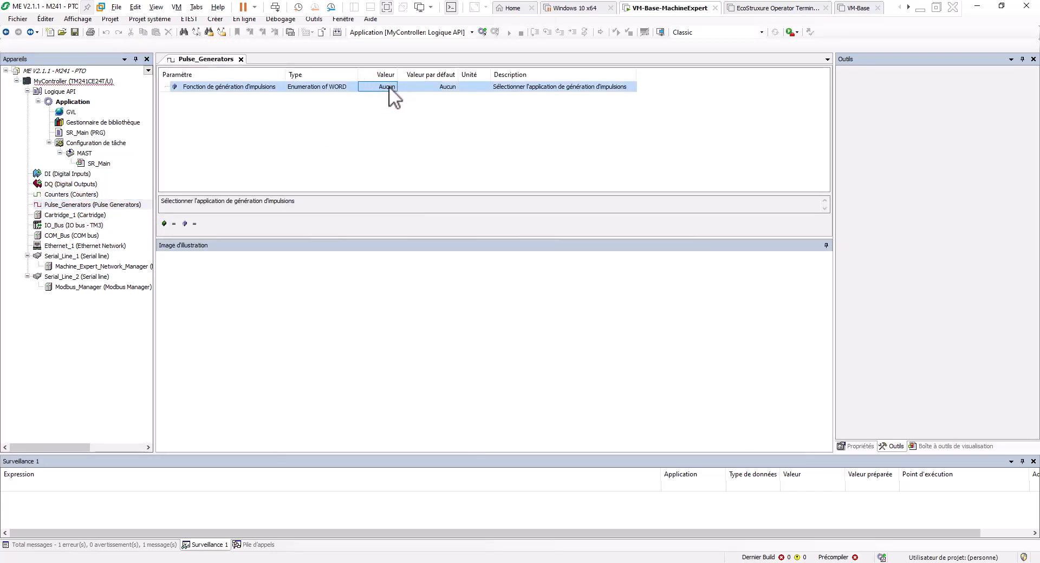
left_click(388, 86)
left_click(388, 87)
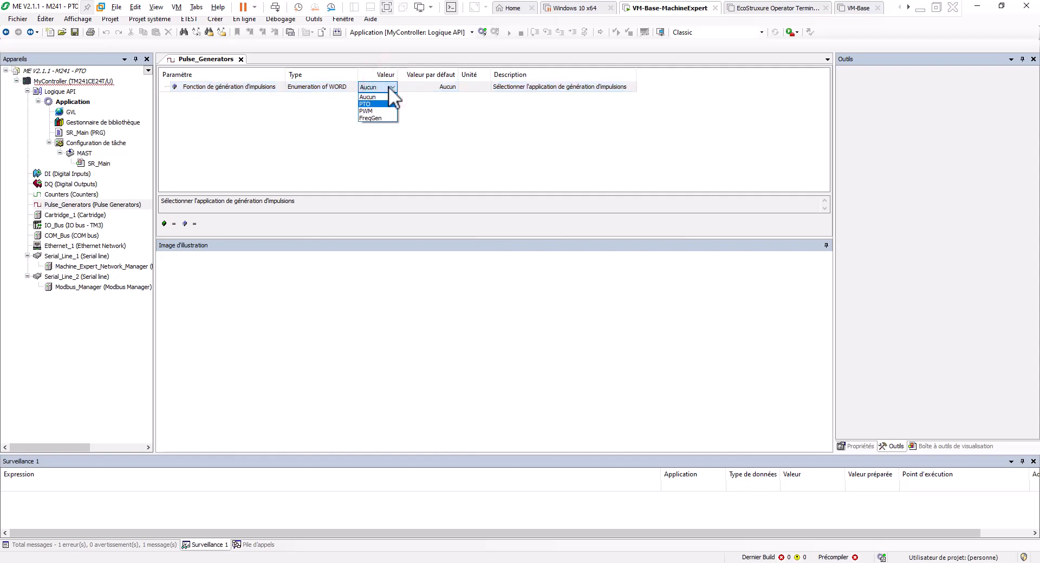
left_click(364, 104)
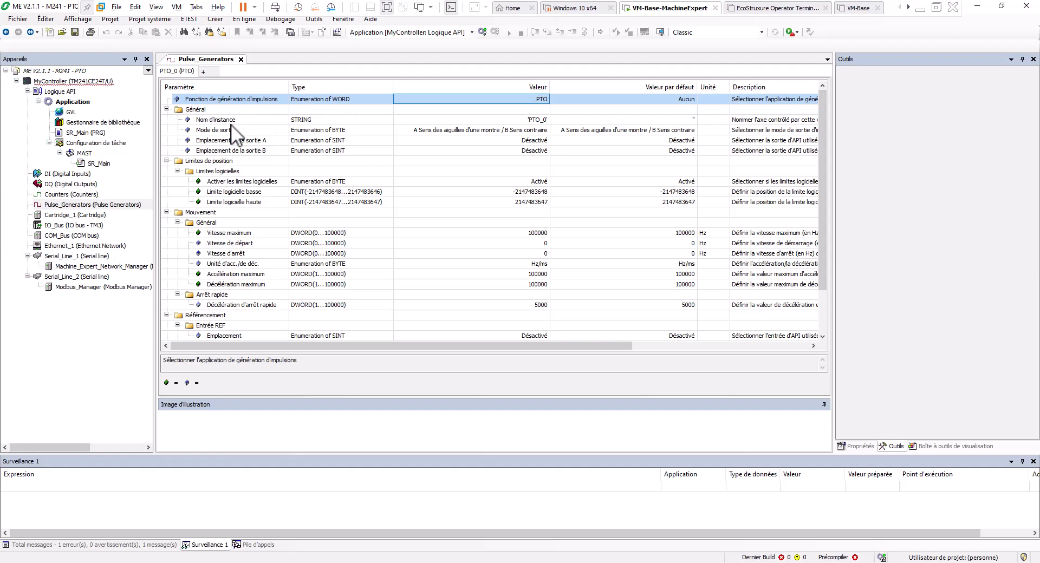
Rename the PTO channel's instance to "Axe"
left_click(541, 119)
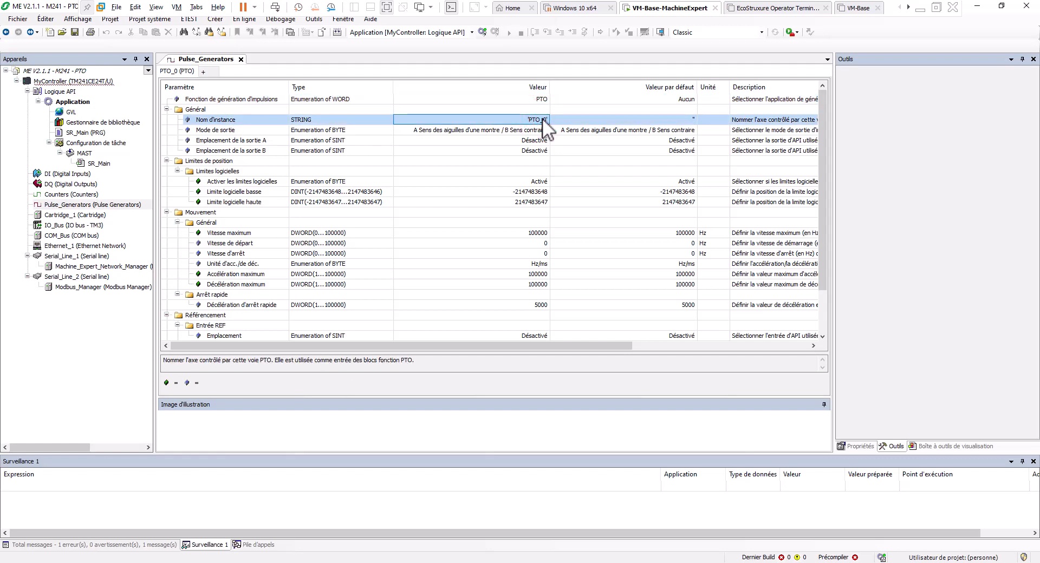
left_click(537, 119)
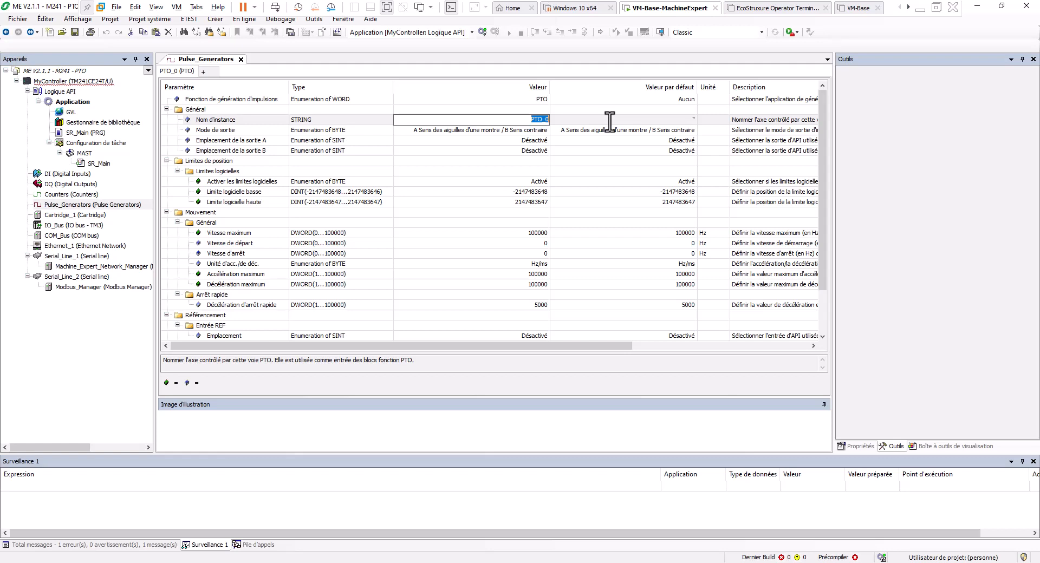
type("Axe")
Review the available output modes for the Axe channel and enlarge the illustration area to show the full pulse diagram
left_click(524, 132)
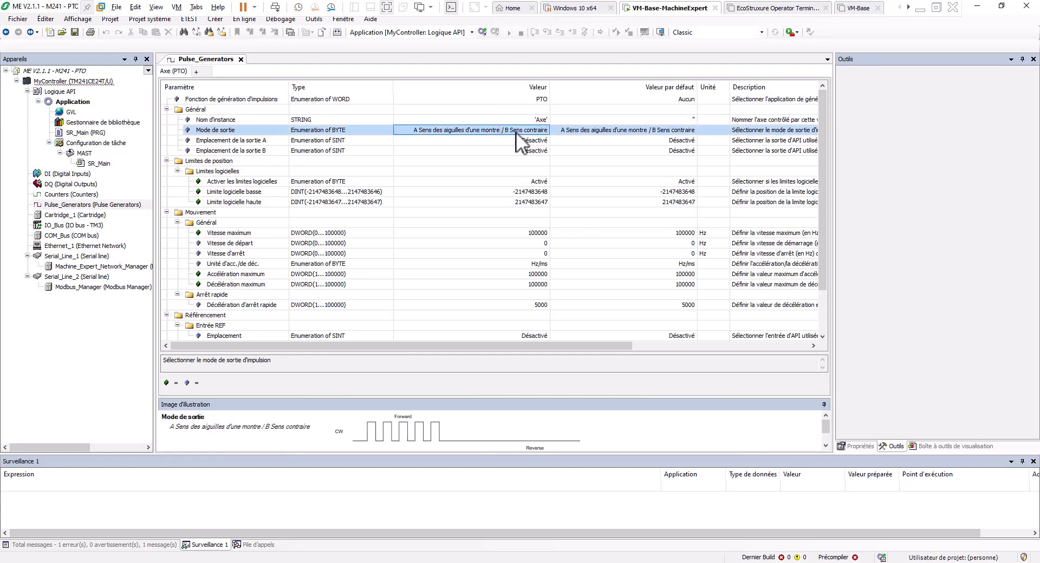
left_click(513, 131)
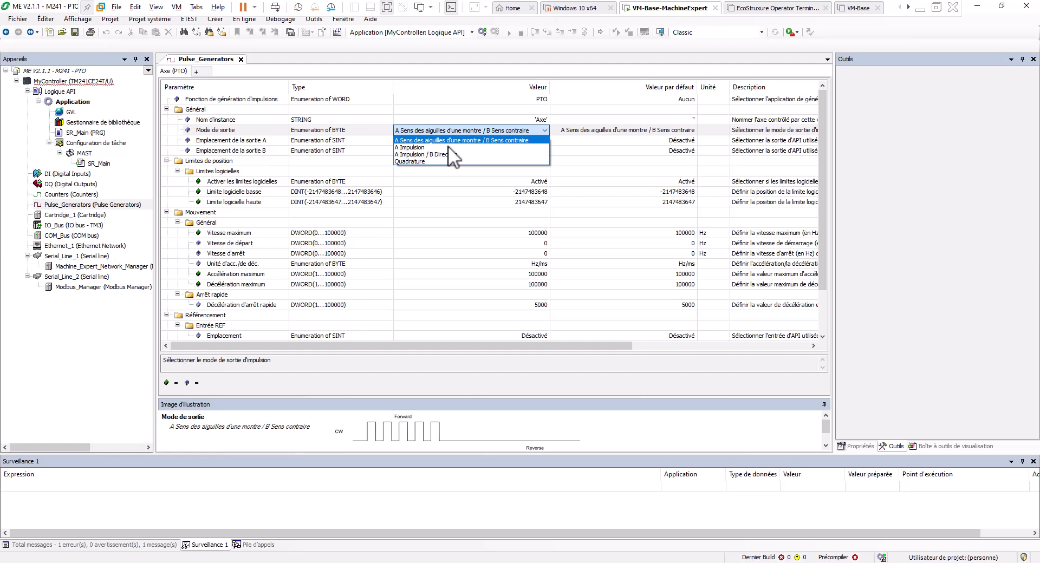
key("Down")
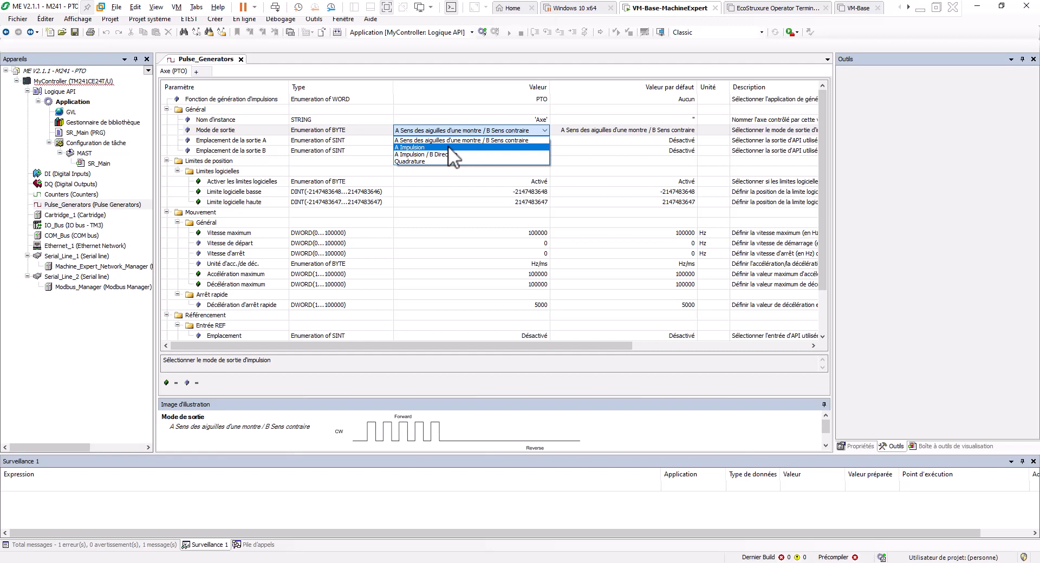
key("Down")
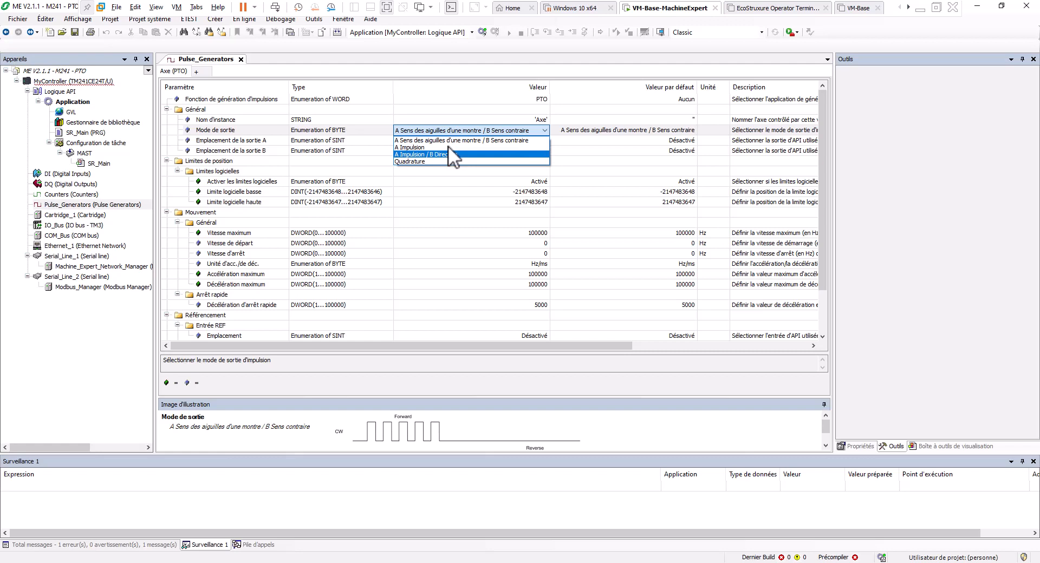
key("Down")
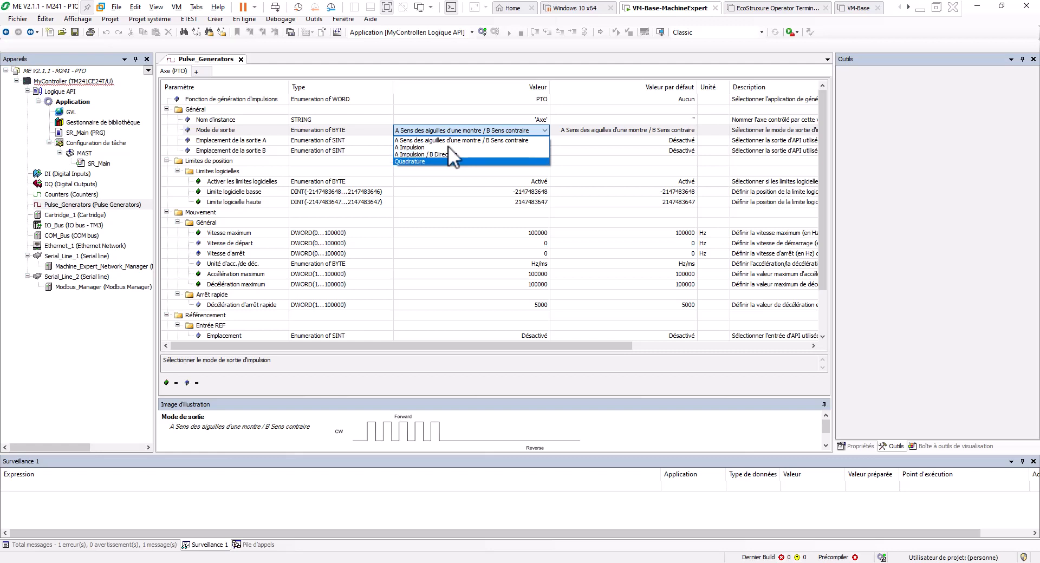
key("Up")
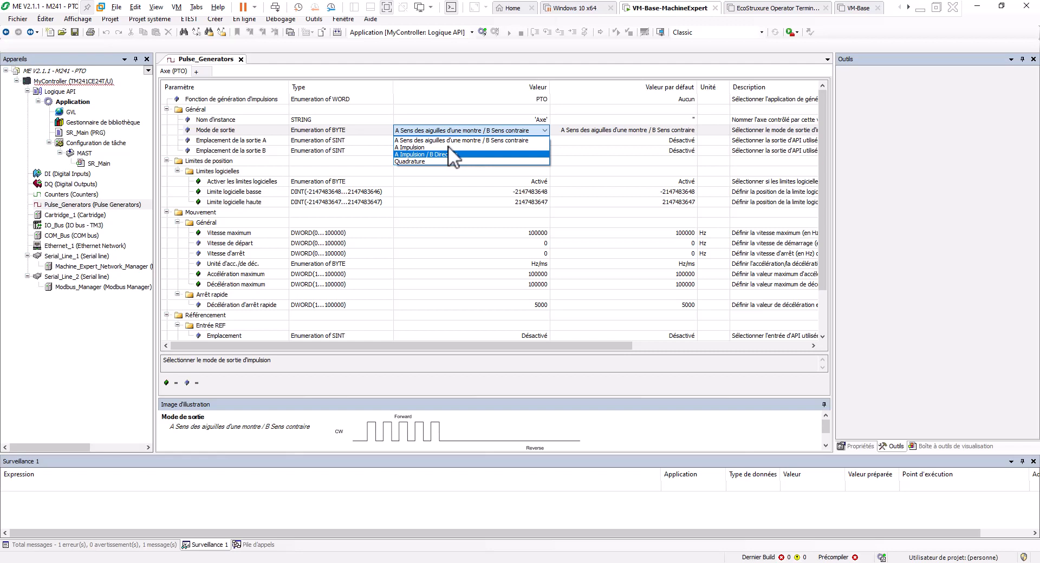
key("Up")
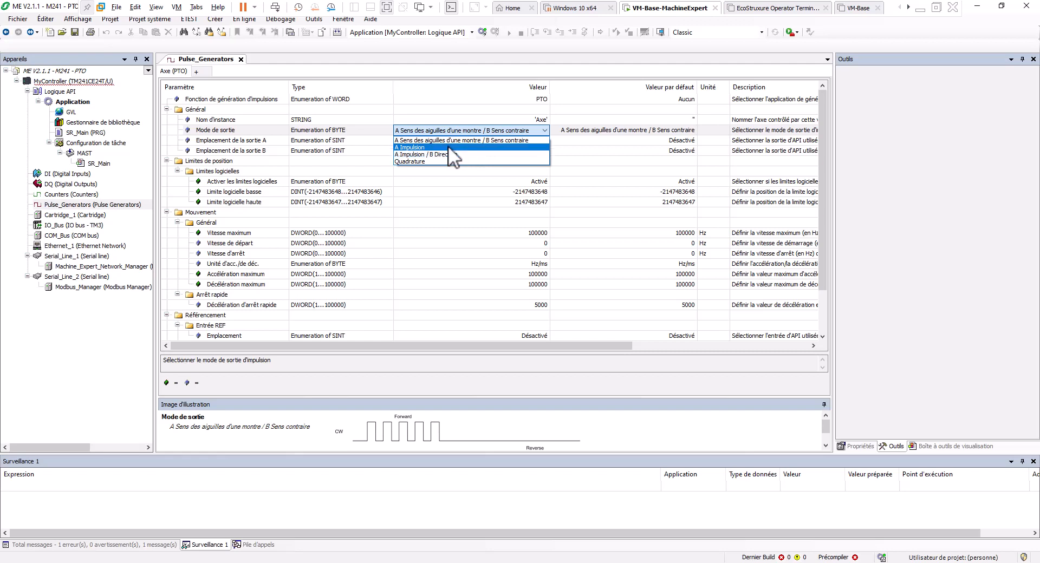
left_click(427, 352)
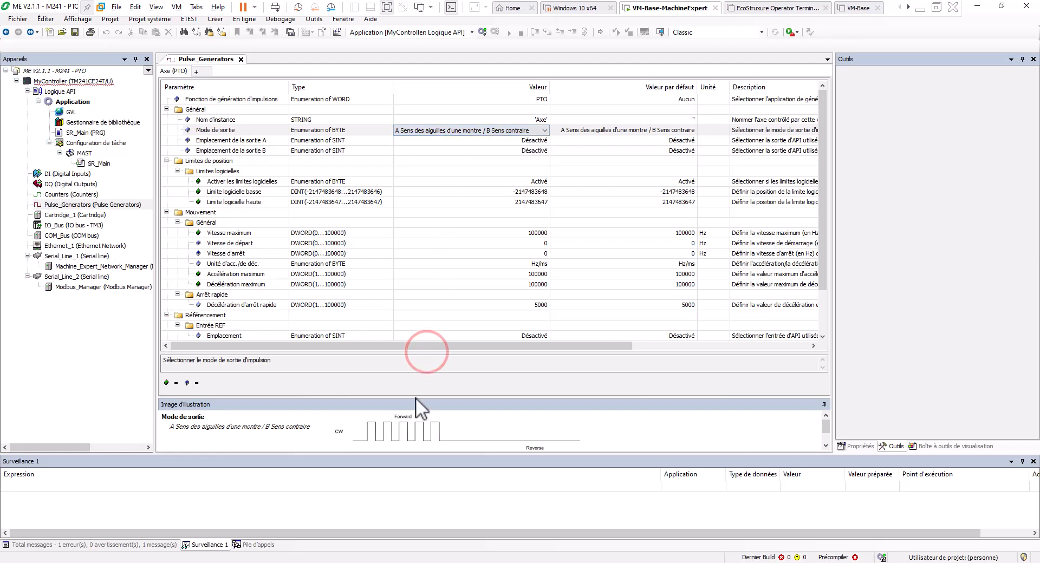
left_click_drag(414, 400, 421, 304)
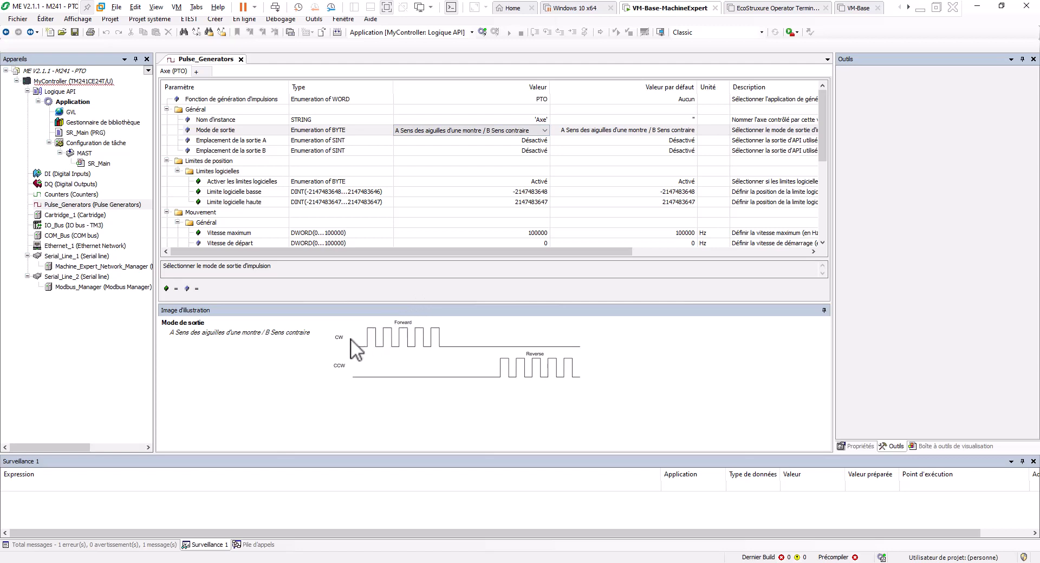
Set the Axe channel's output mode to A Impulsion and display its pulse diagram
left_click(444, 132)
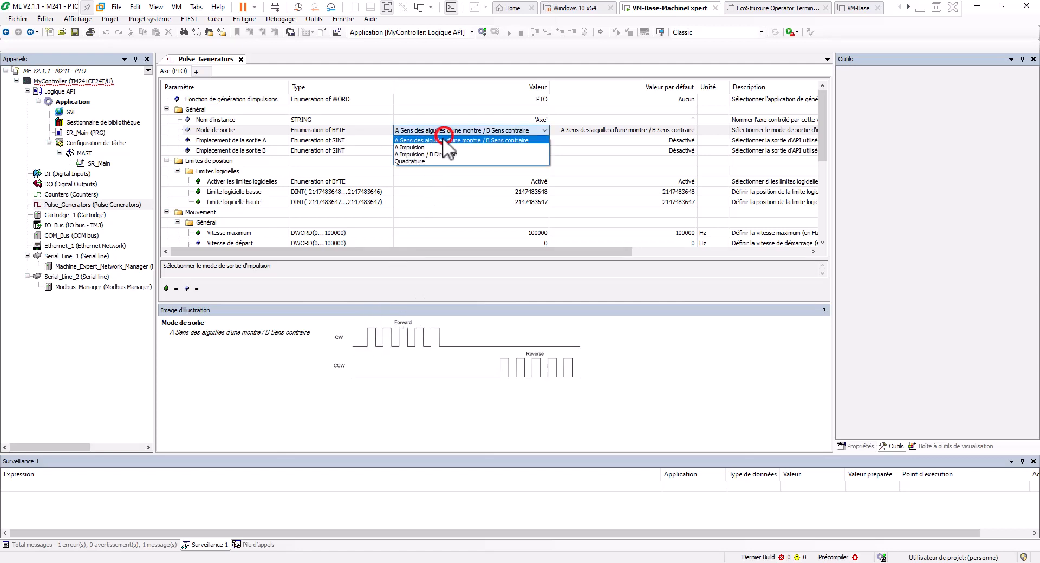
left_click(428, 147)
left_click(424, 154)
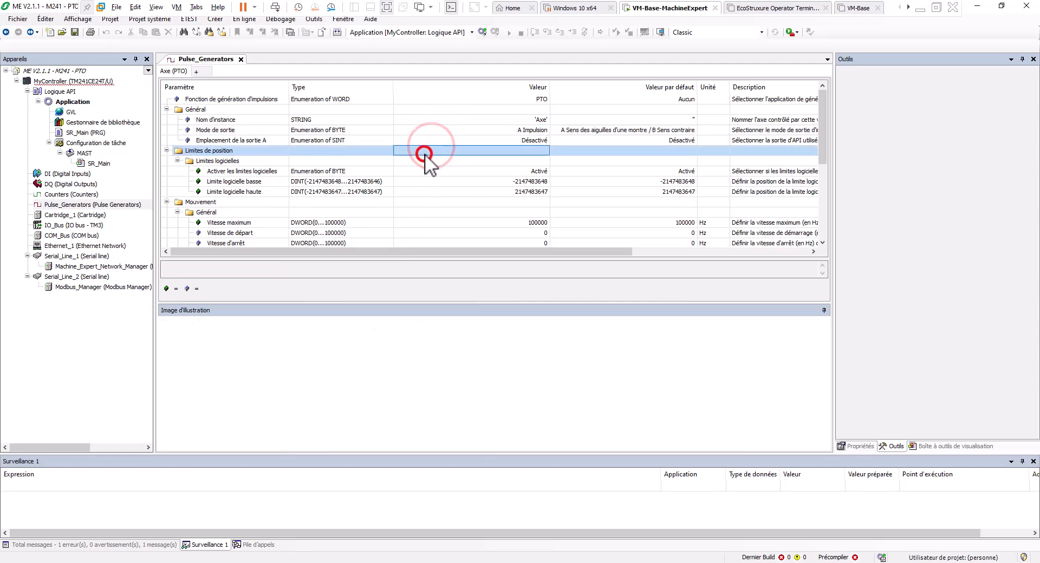
left_click(444, 131)
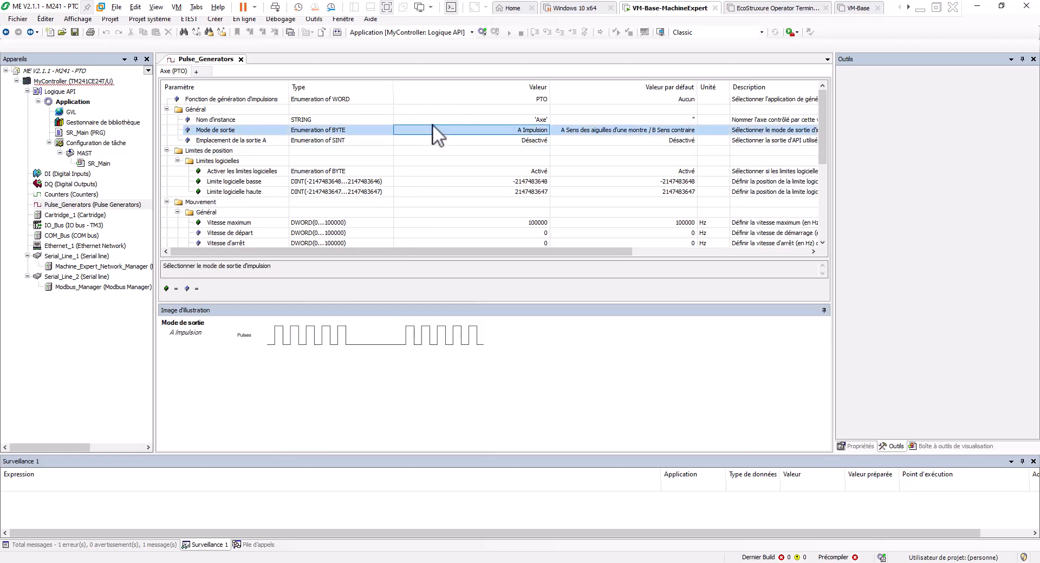
Set the Axe channel's output mode to A Impulsion / B Direction
left_click(433, 124)
left_click(431, 126)
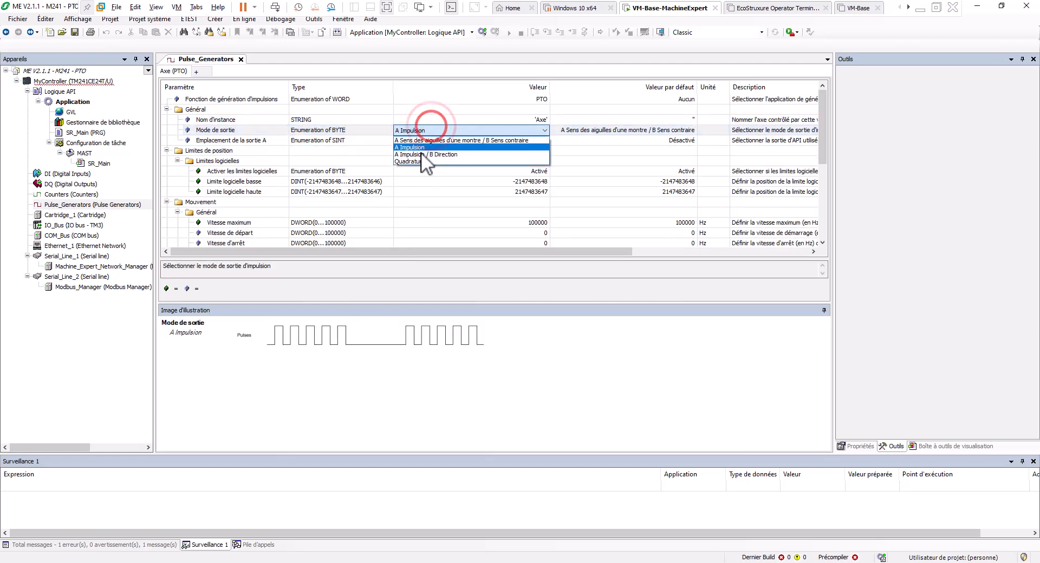
left_click(421, 153)
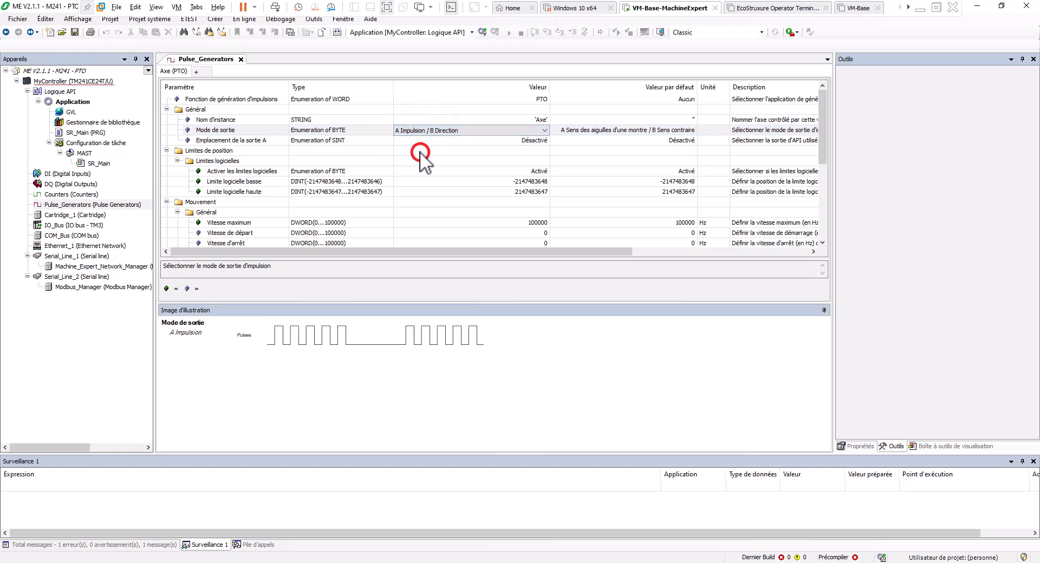
Set the Axe channel's output mode to Quadrature and display its pulse diagram
left_click(388, 130)
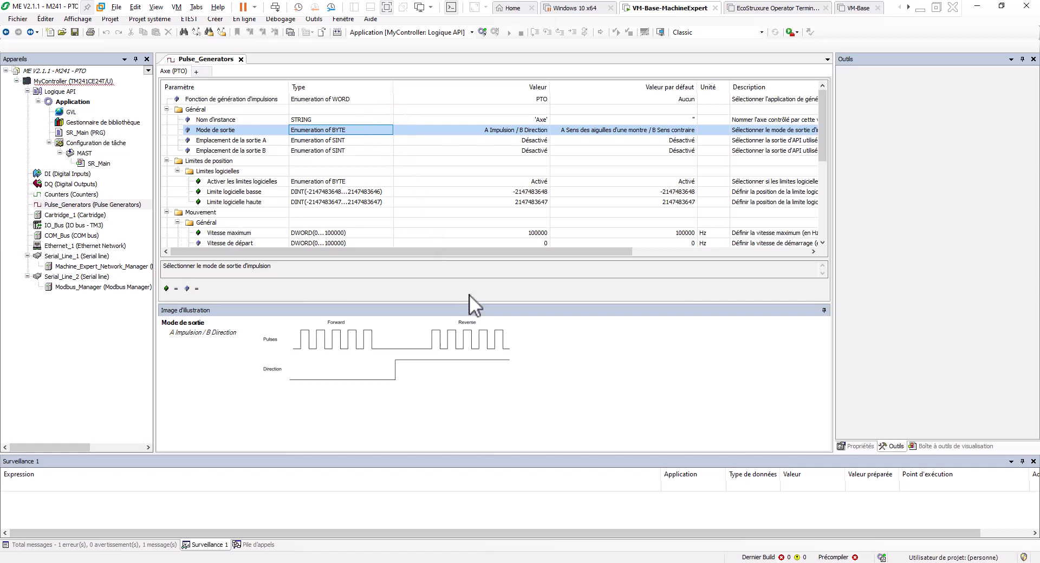
left_click(427, 130)
left_click(427, 130)
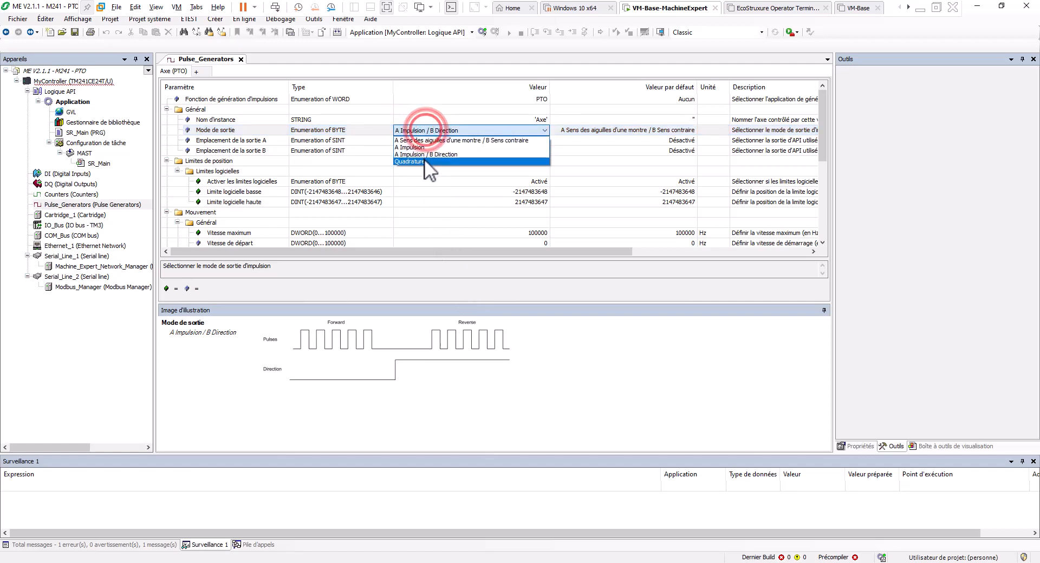
left_click(425, 152)
left_click(368, 127)
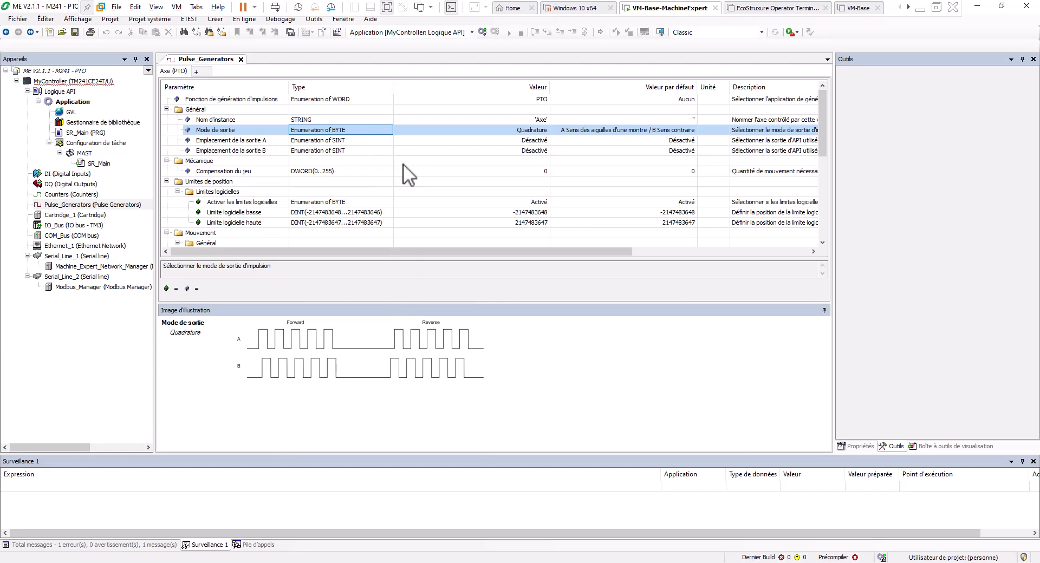
Set the Axe channel's output mode to A Sens des aiguilles d'une montre / B Sens contraire
left_click(520, 132)
left_click(520, 132)
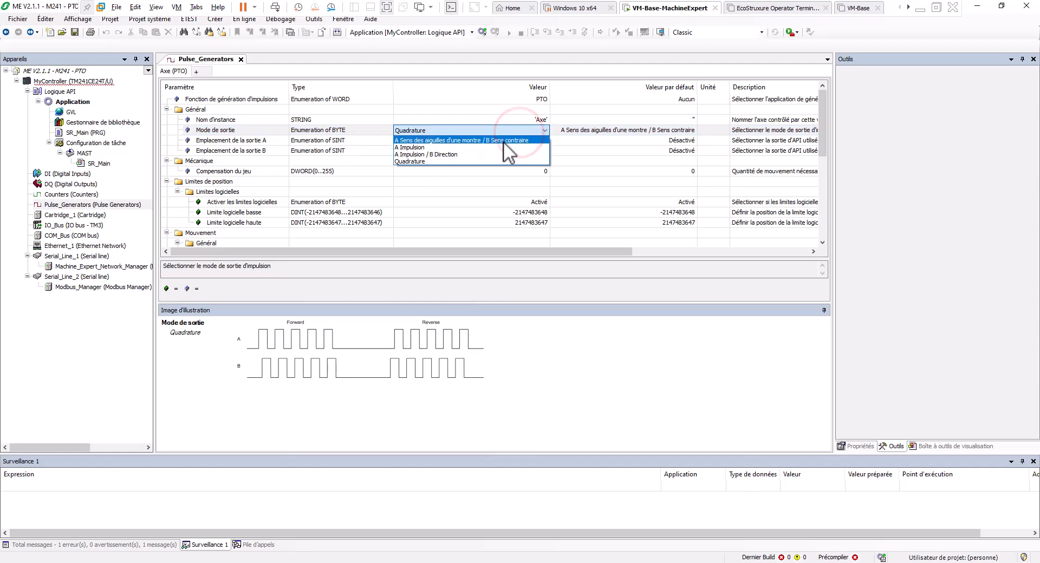
left_click(502, 141)
Compare the fast and normal outputs available for signal A and assign its location to fast output Q0
left_click(503, 142)
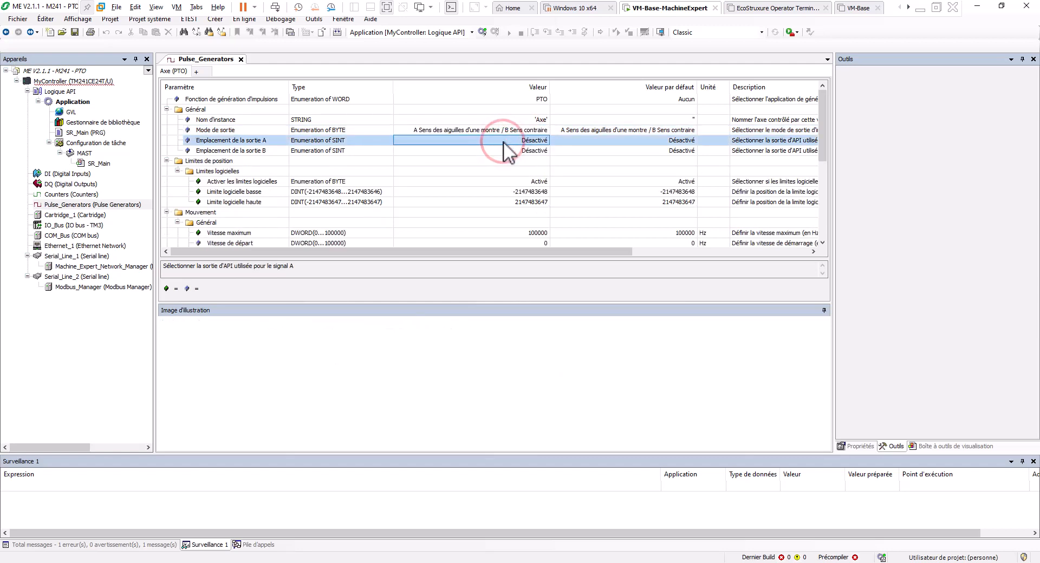
left_click(480, 141)
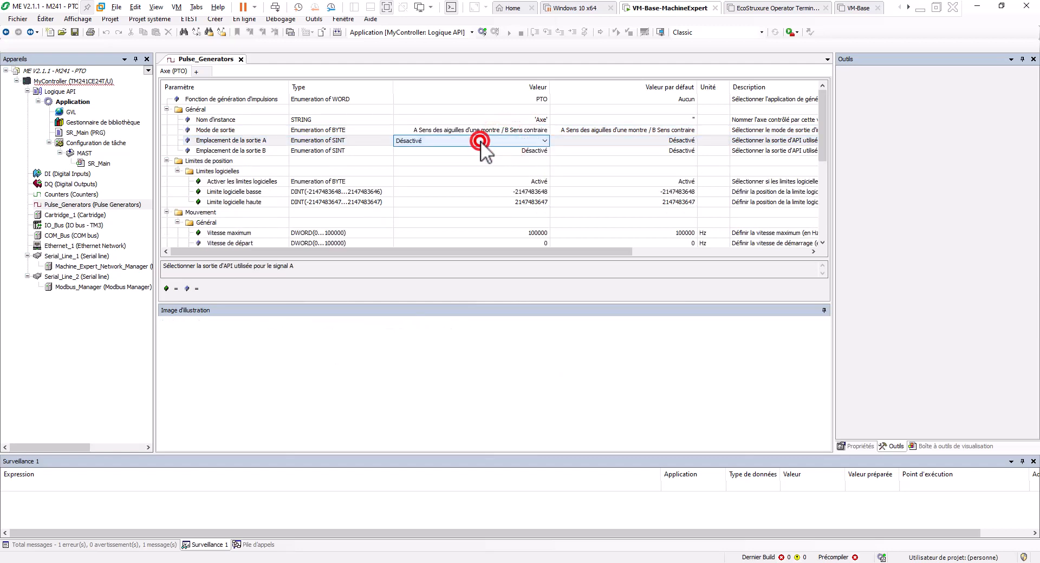
left_click(480, 141)
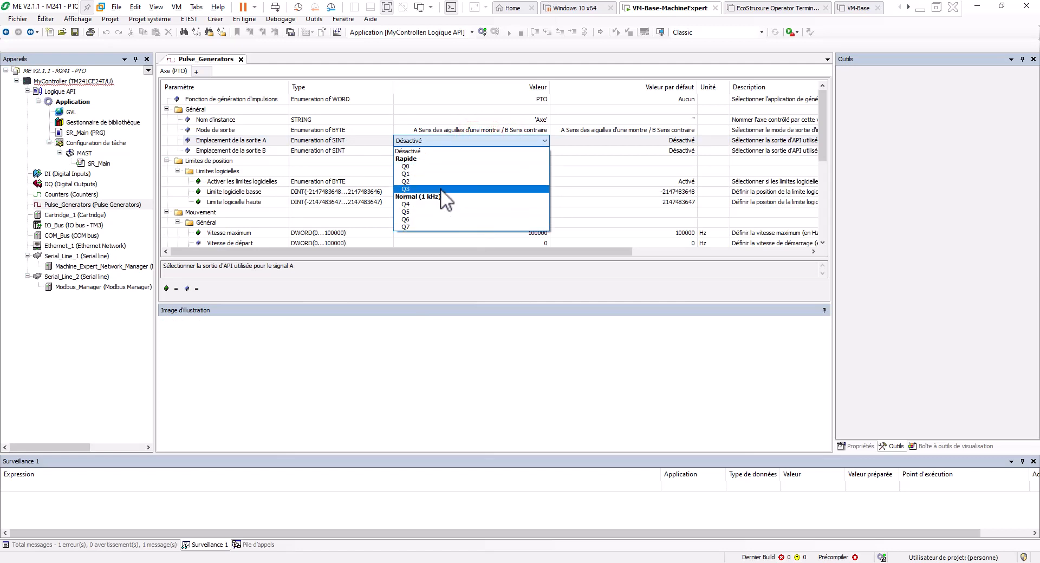
key("Down")
key("Down")
key("Down")
key("Down")
key("Down")
key("Down")
key("Down")
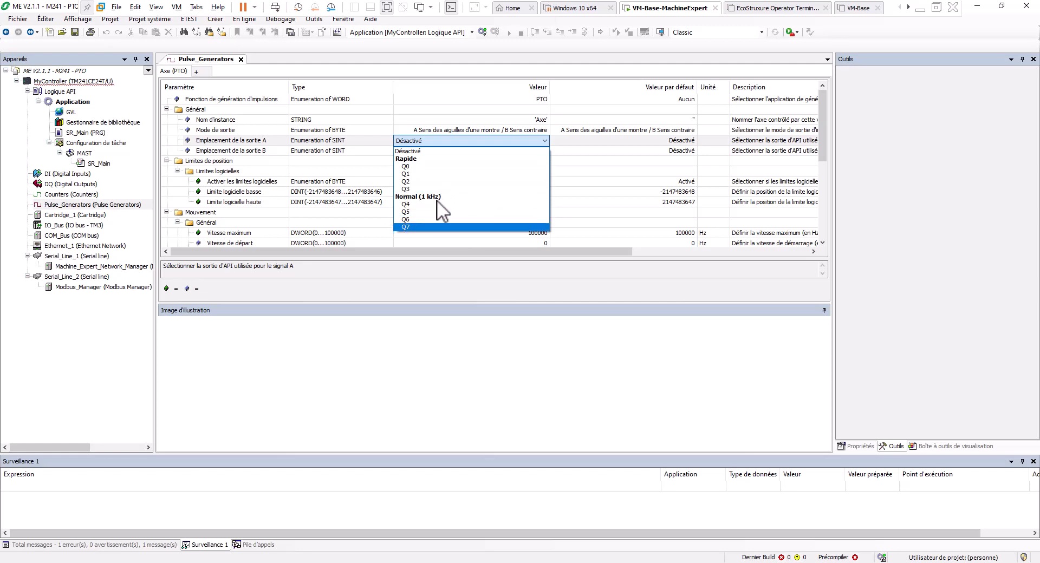
key("Up")
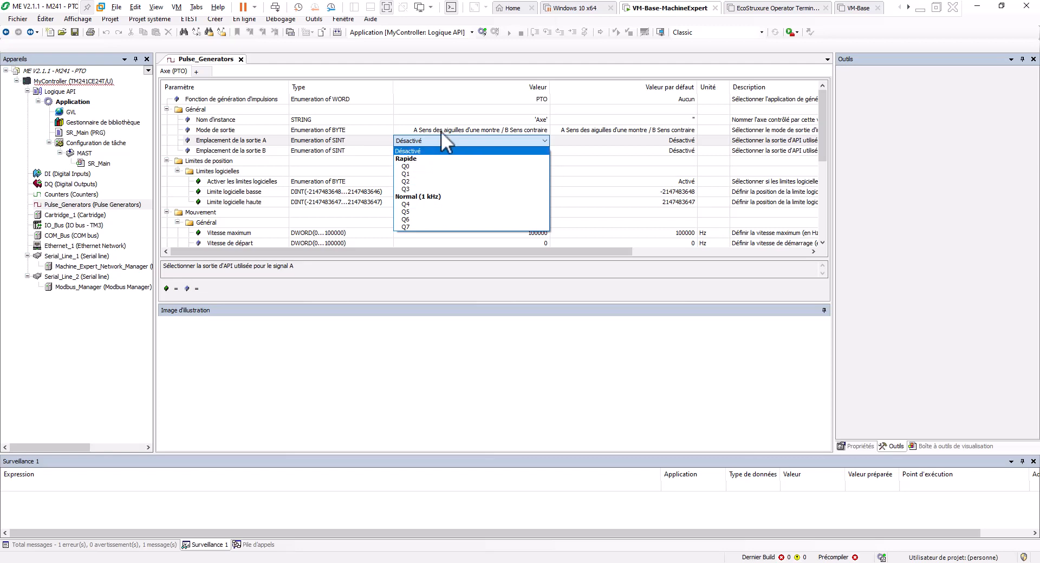
key("Down")
key("Down")
key("Down")
key("Down")
key("Up")
key("Up")
key("Up")
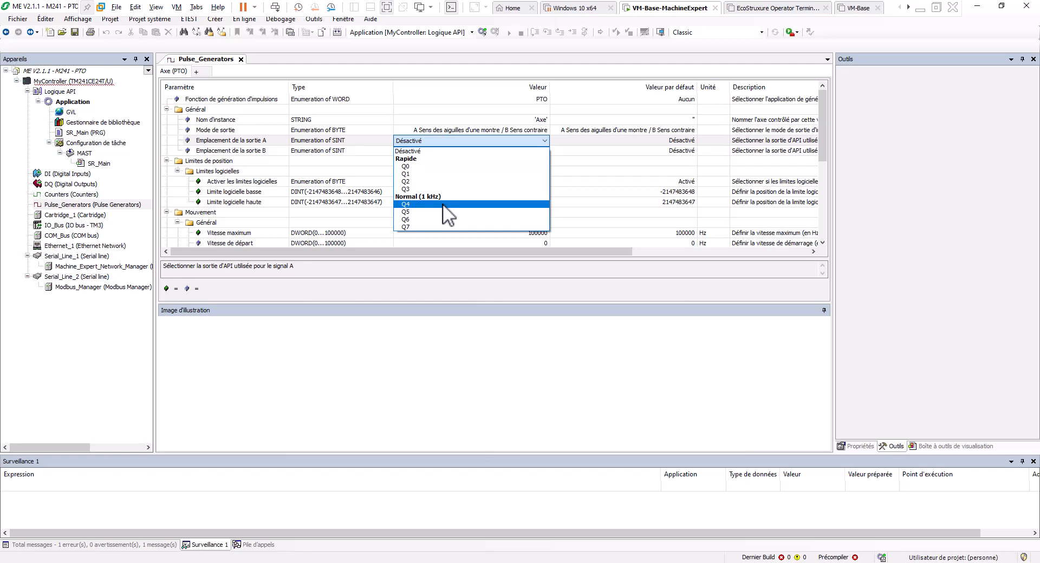
key("Down")
key("Down")
key("Down")
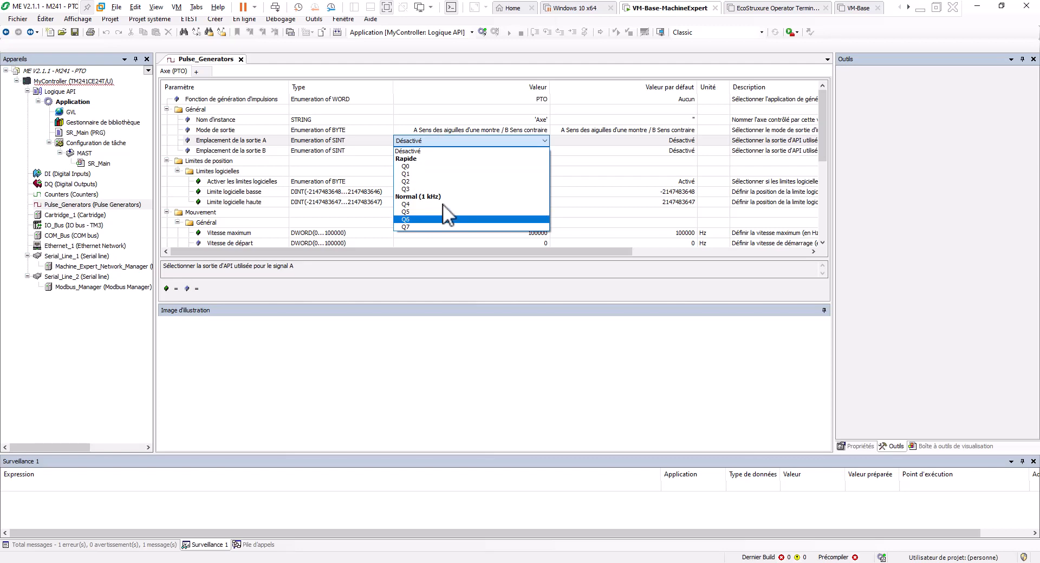
key("Up")
key("Up")
key("Up")
key("Up")
key("Up")
key("Up")
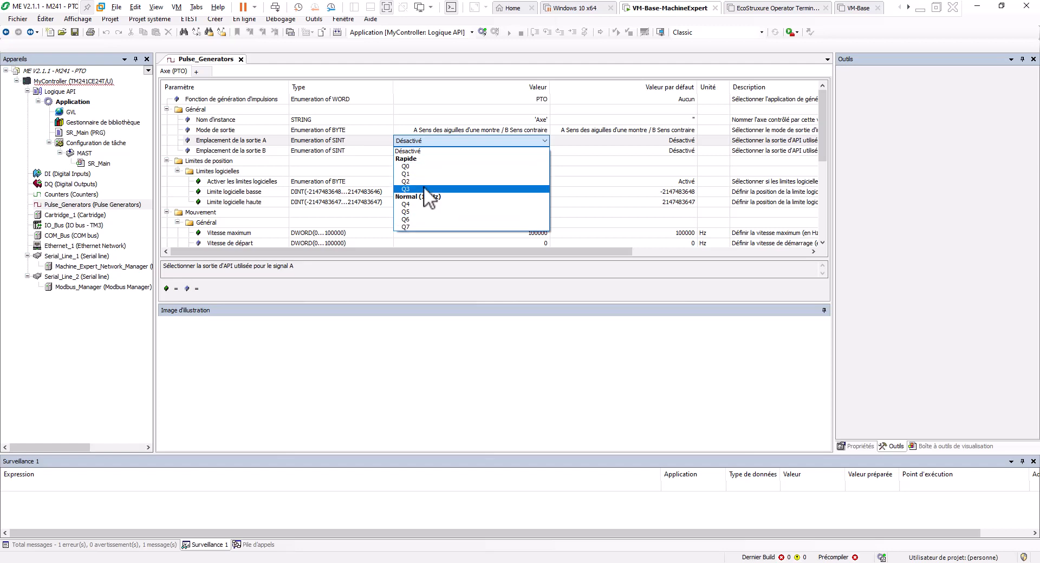
left_click(402, 167)
Assign the location of output B on the Axe channel to fast output Q1
left_click(432, 150)
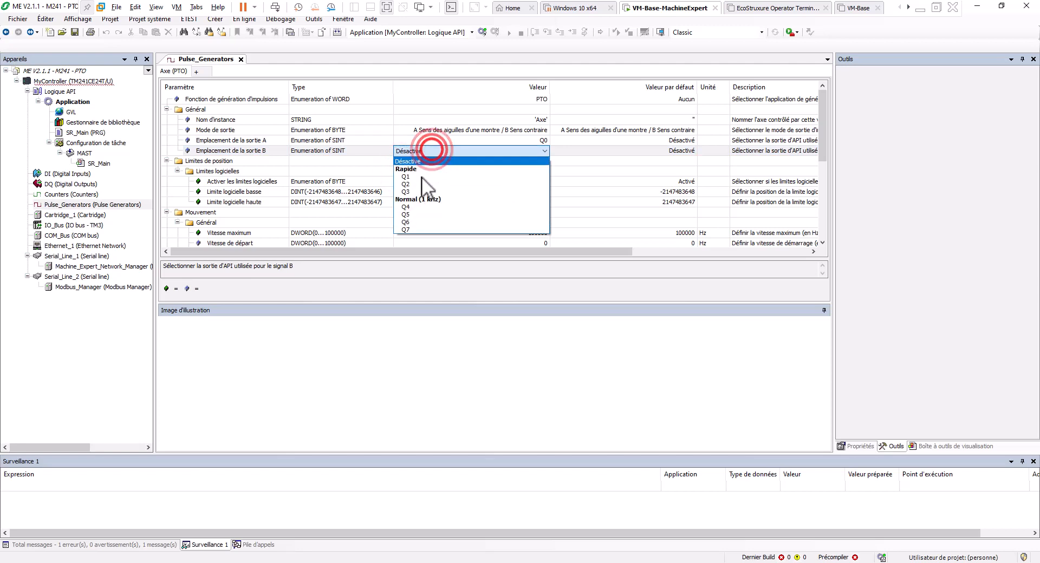
left_click(419, 177)
left_click(369, 151)
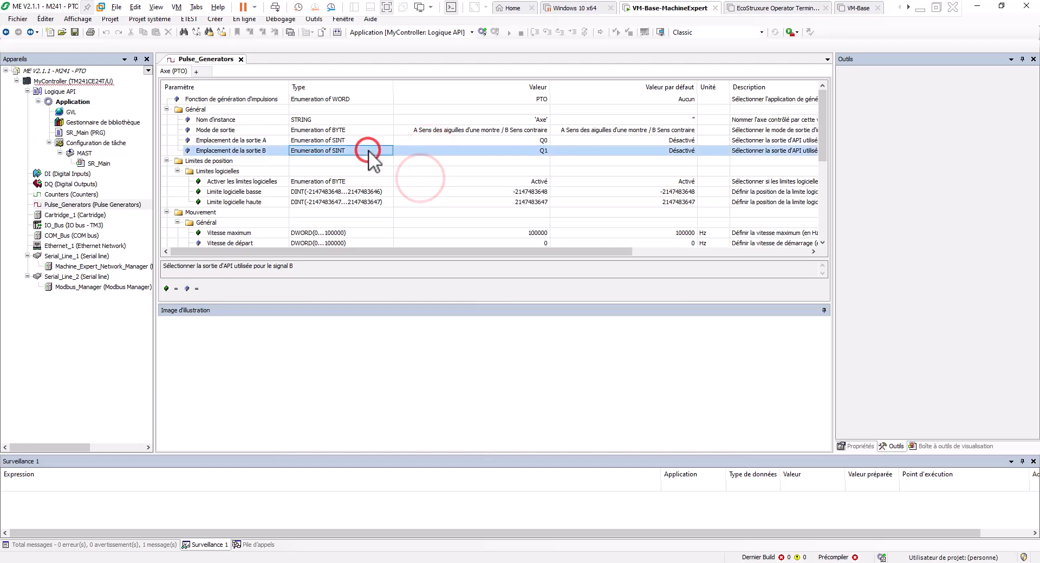
left_click(399, 140)
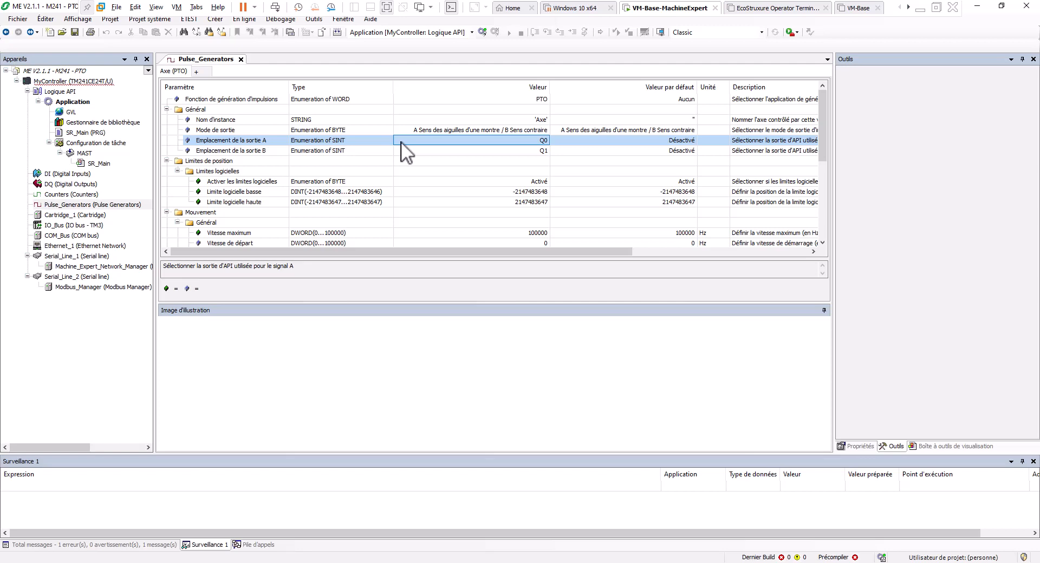
Display the software limits illustration and set Activer les limites logicielles to Désactivé
left_click(417, 181)
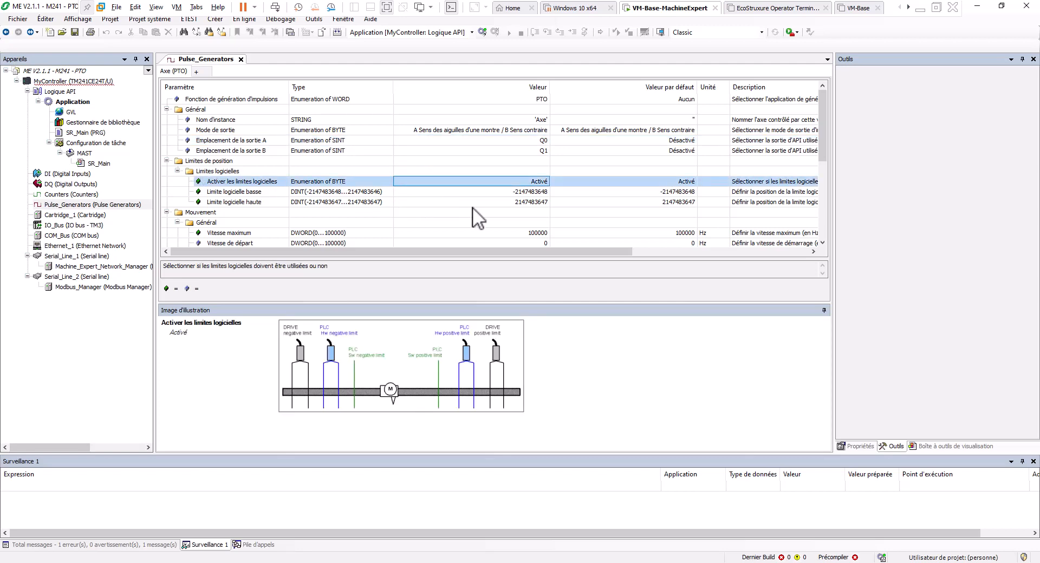
left_click(508, 180)
left_click(508, 180)
left_click(499, 191)
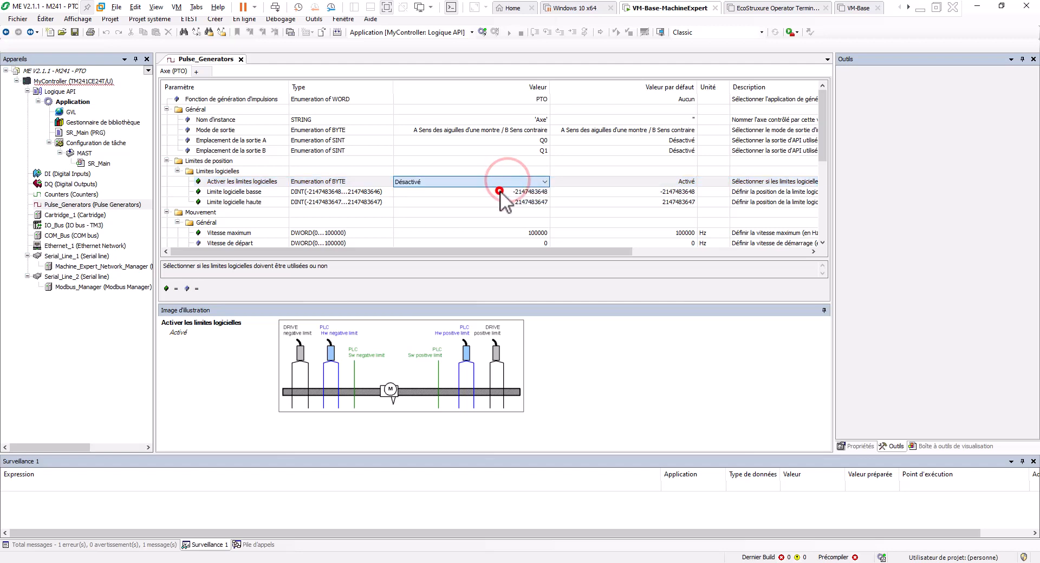
left_click(583, 188)
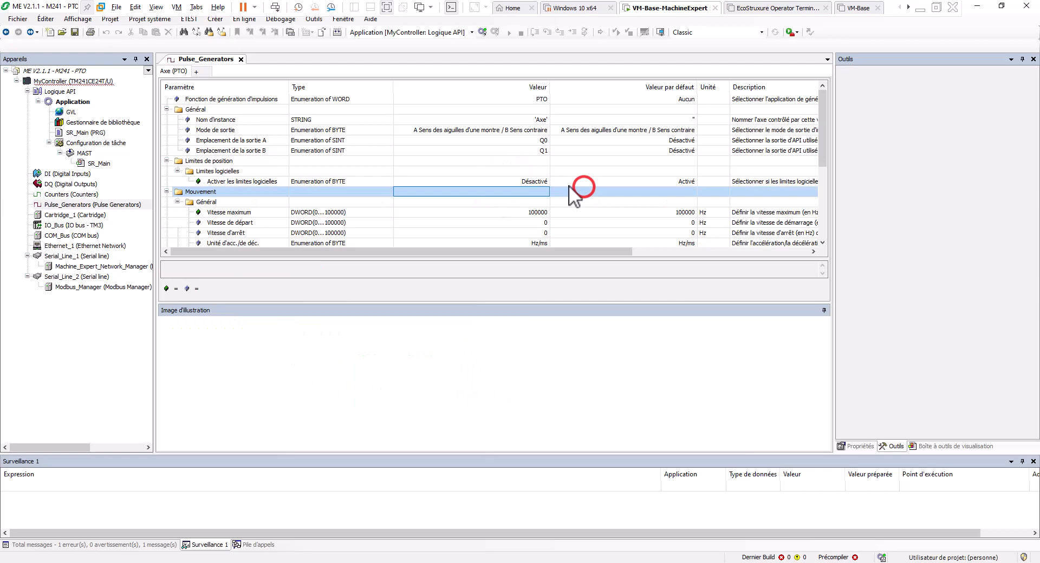
Set Activer les limites logicielles to Activé for the Axe channel
left_click(537, 181)
left_click(537, 181)
left_click(539, 183)
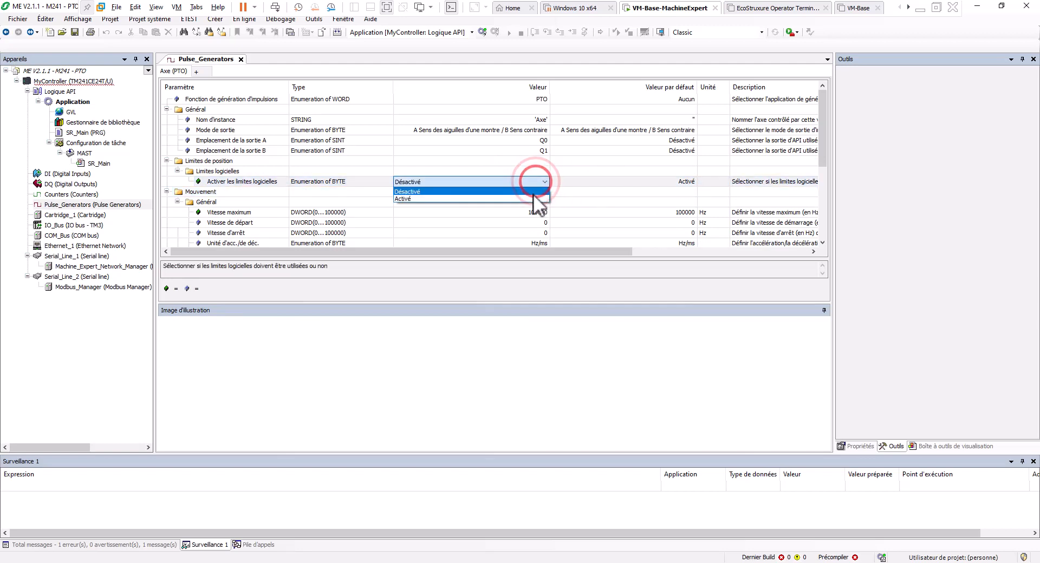
left_click(537, 198)
left_click(560, 180)
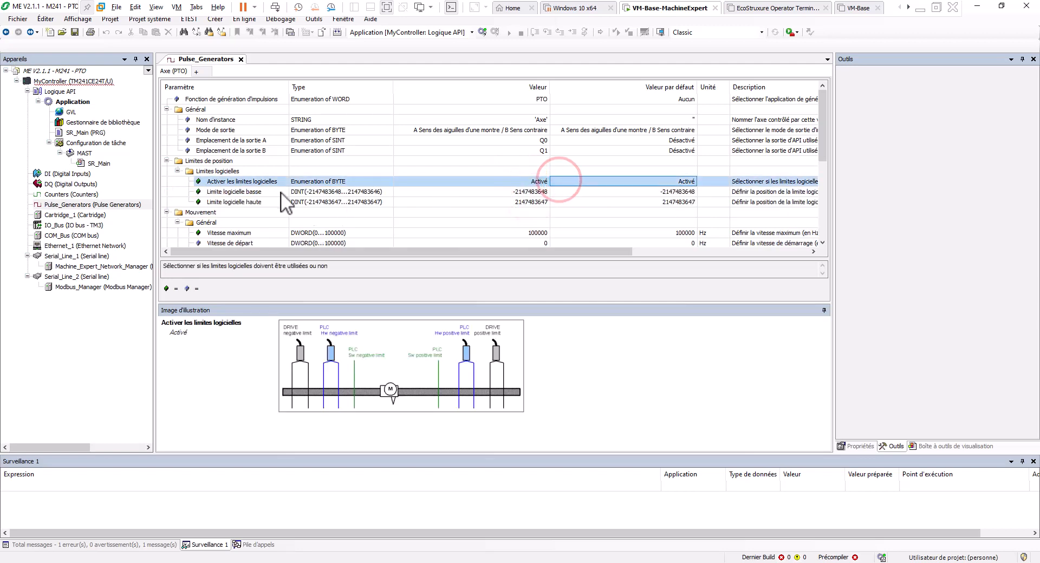
Examine the low software limit, the software limits illustration and the maximum speed under the general movement parameters
left_click(255, 193)
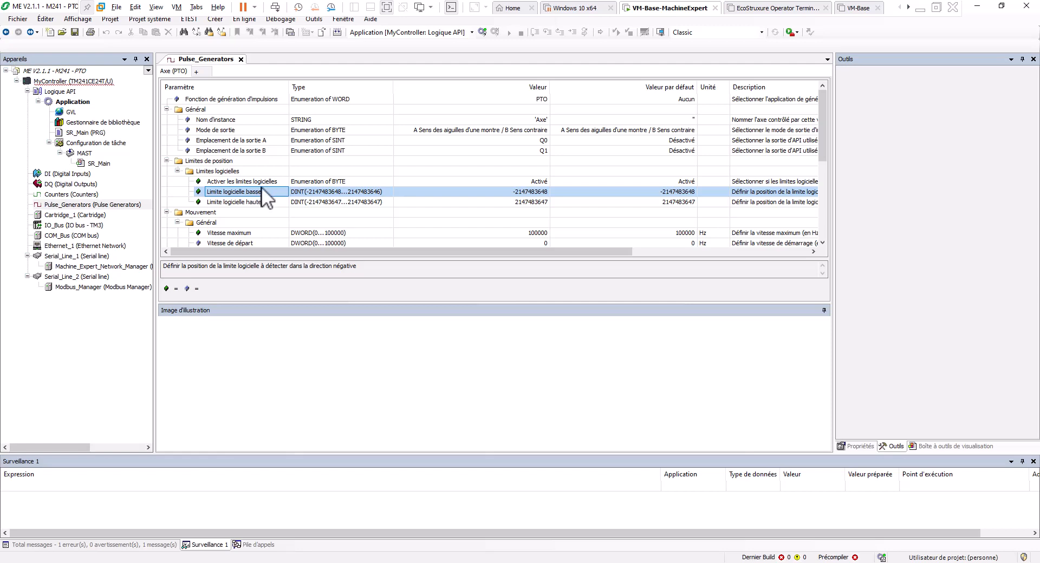
left_click(268, 181)
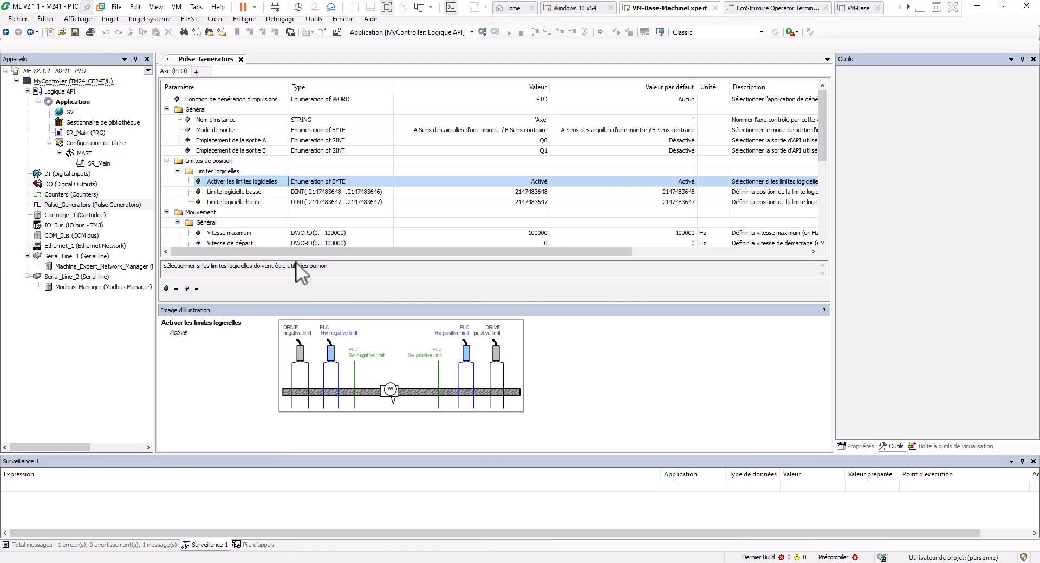
left_click(251, 222)
scroll(250, 222, "down", 1)
scroll(252, 206, "down", 1)
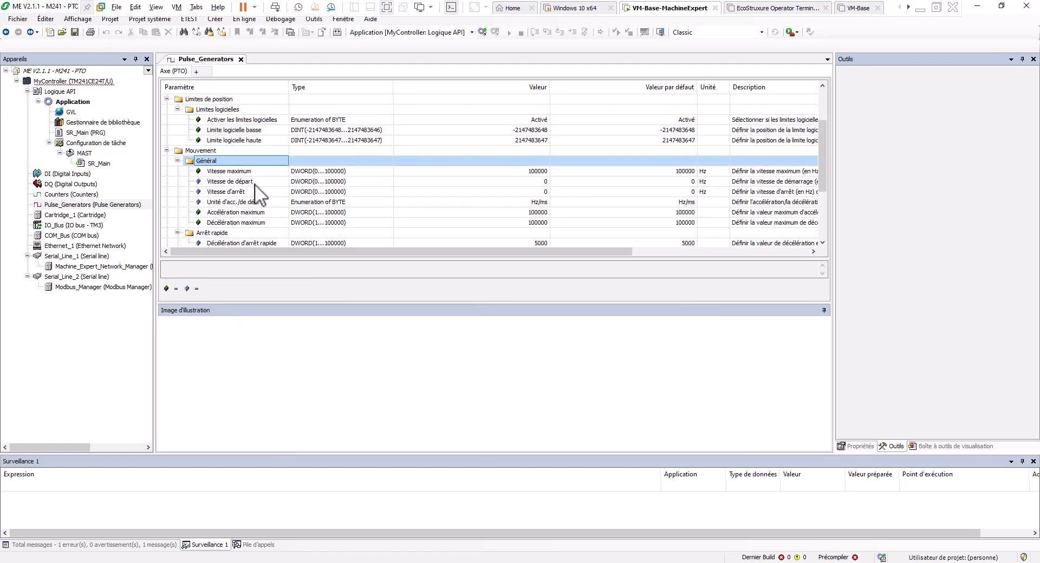
left_click(255, 171)
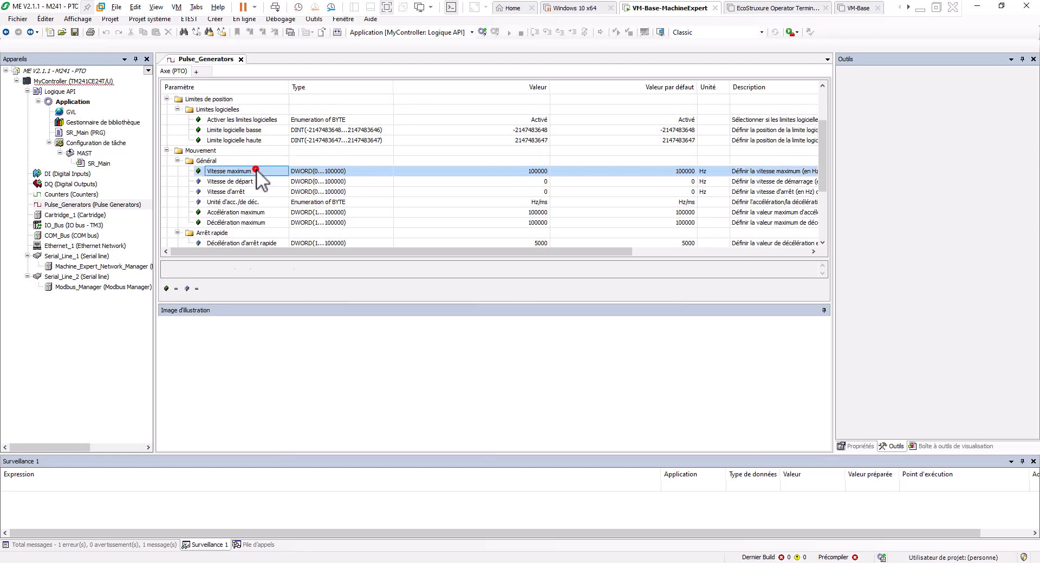
left_click(535, 171)
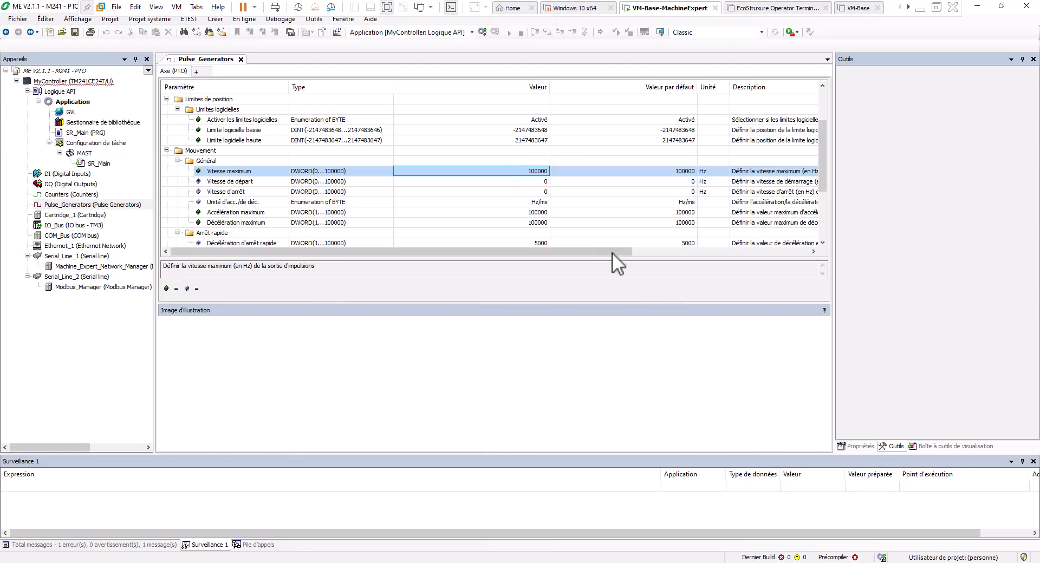
left_click_drag(613, 253, 550, 261)
left_click(545, 171)
Examine the acceleration/deceleration unit options, the maximum acceleration and the fast-stop deceleration of the Axe channel
left_click(414, 203)
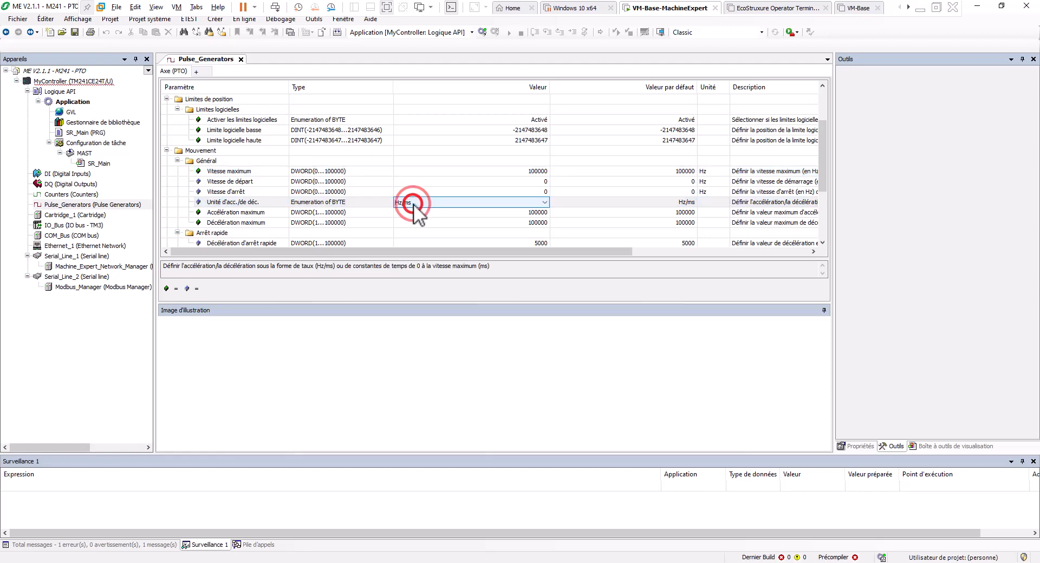
left_click(414, 203)
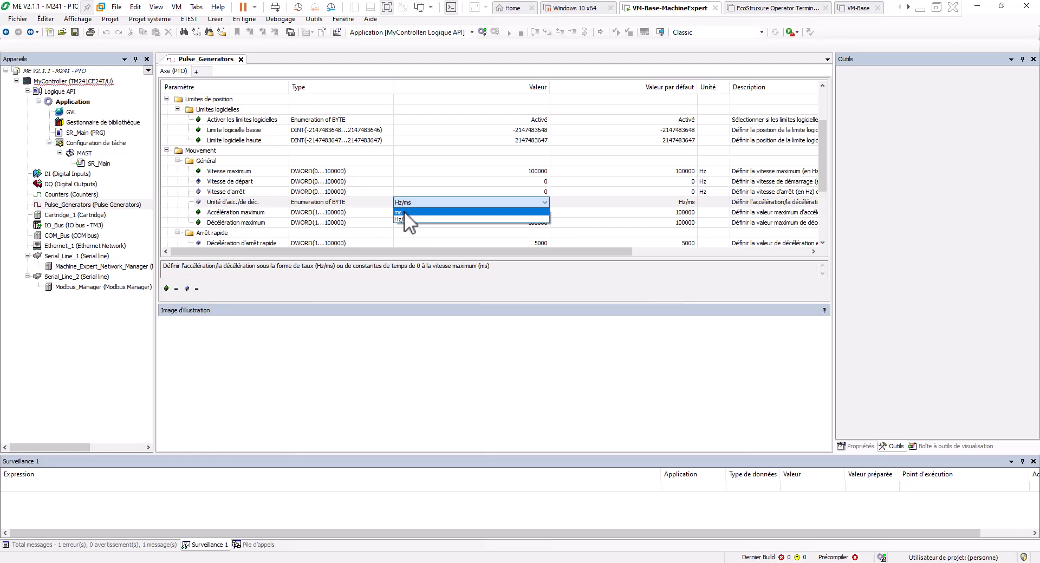
left_click(415, 204)
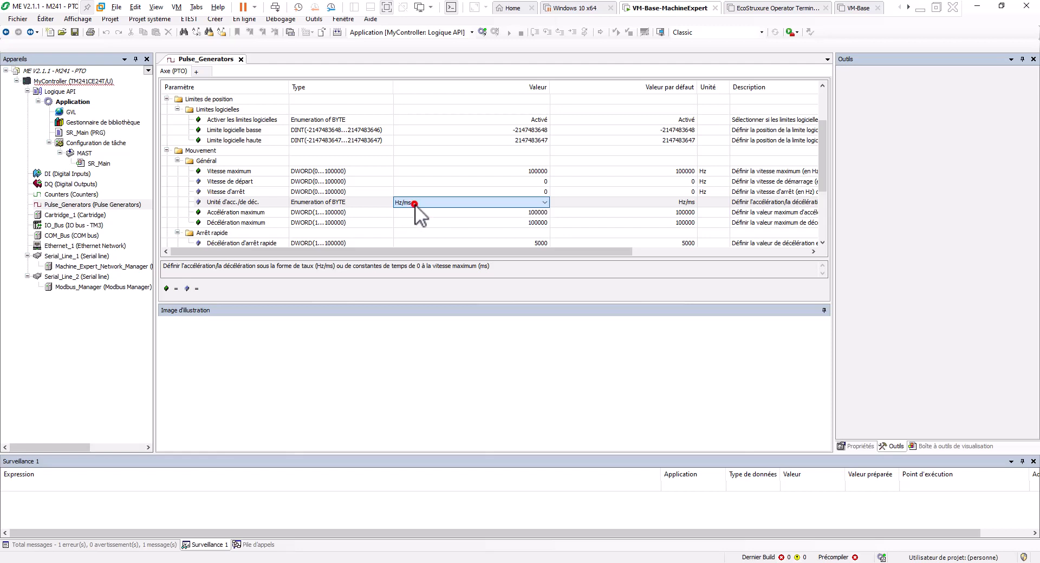
left_click(366, 213)
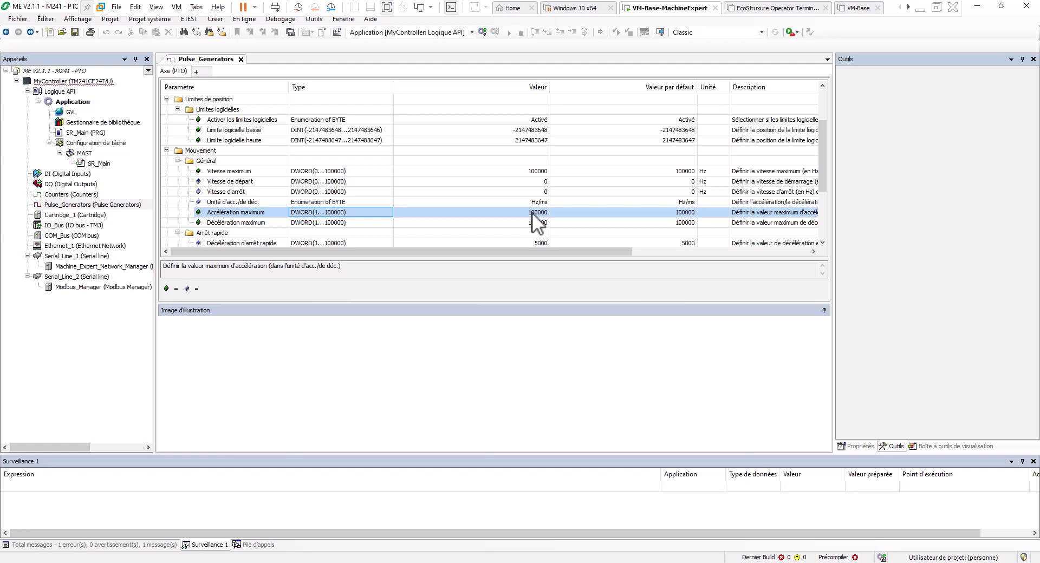
scroll(532, 212, "down", 1)
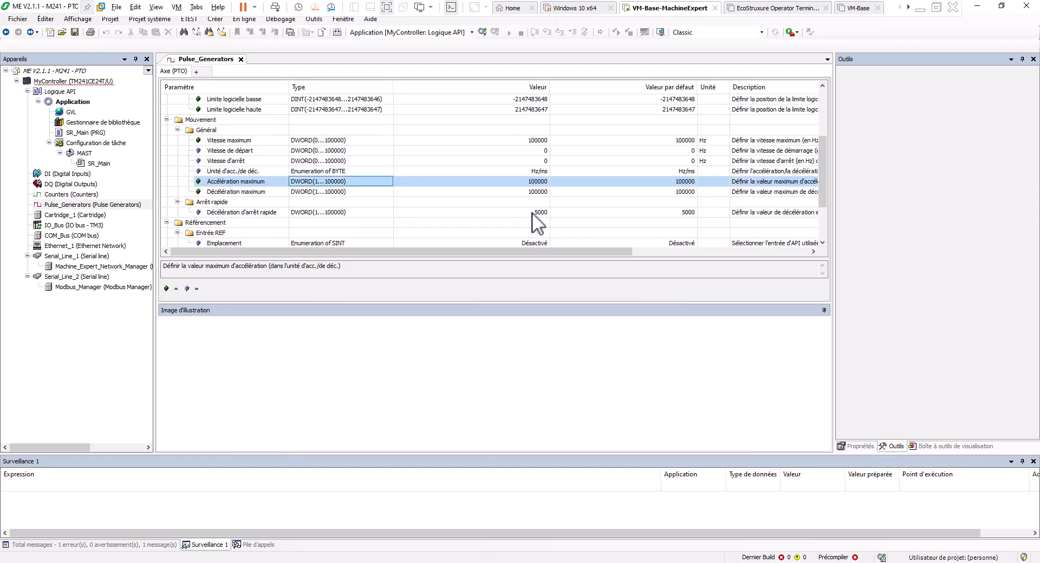
left_click(245, 212)
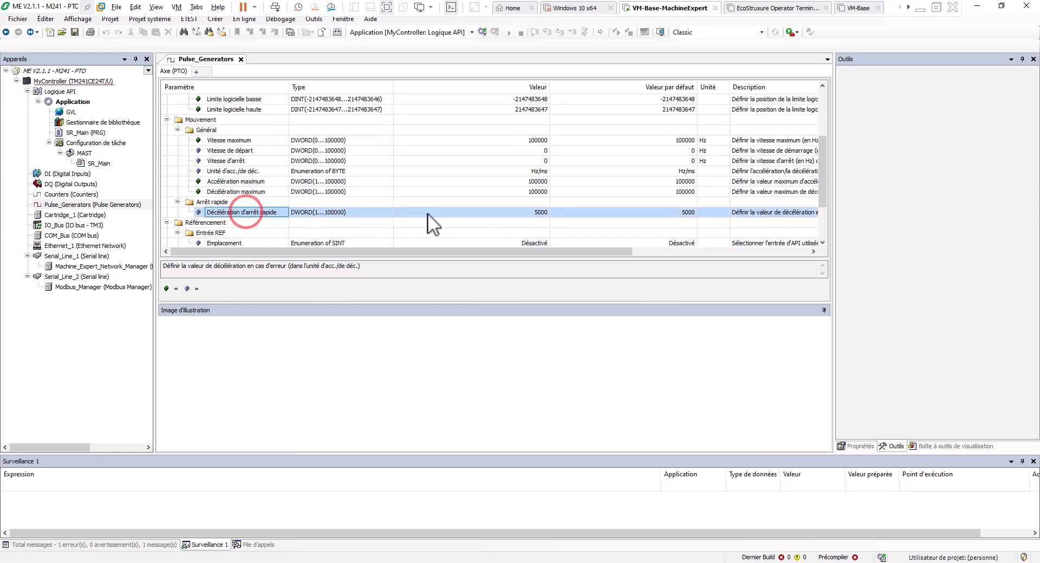
left_click(459, 213)
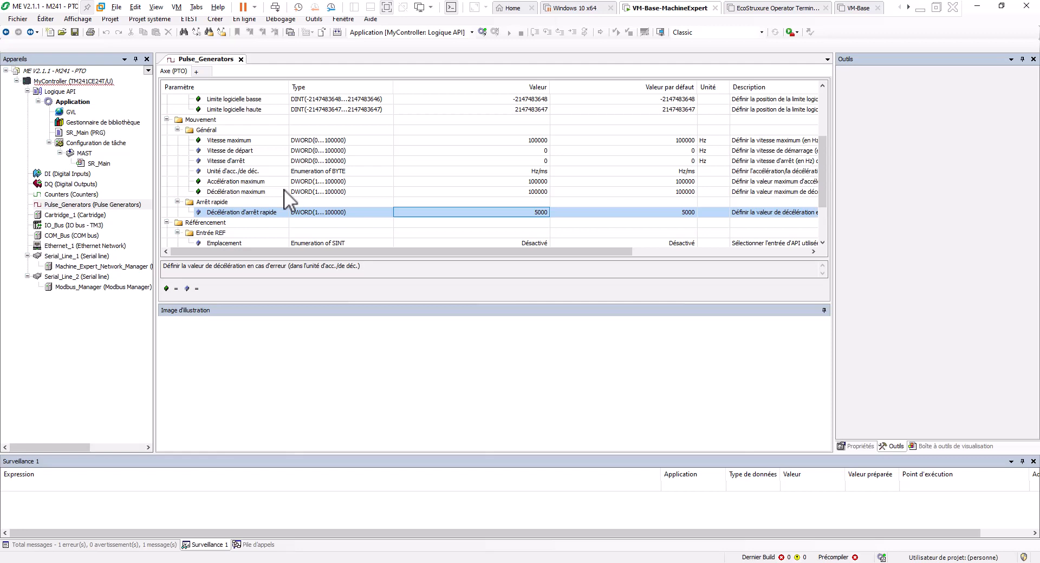
Set the Emplacement of the Entrée REF homing input to I0 for the Axe channel
scroll(284, 190, "down", 2)
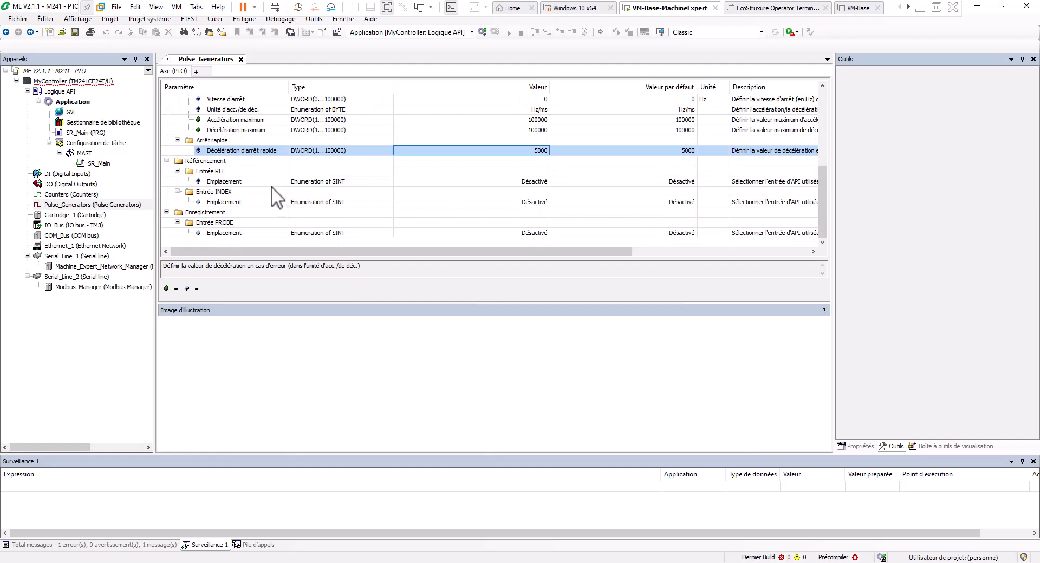
left_click(217, 173)
left_click(219, 180)
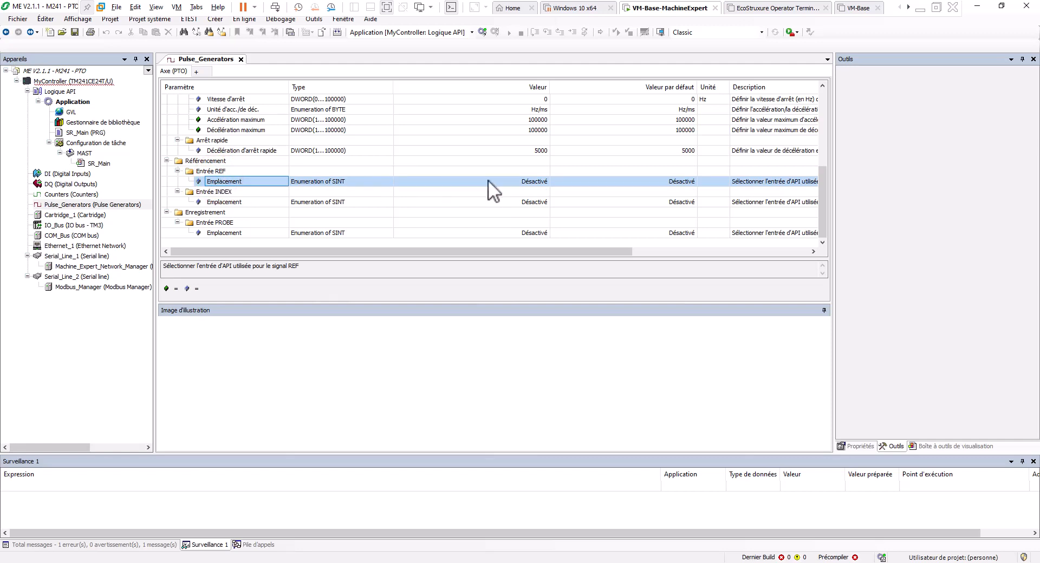
left_click(527, 179)
left_click(528, 180)
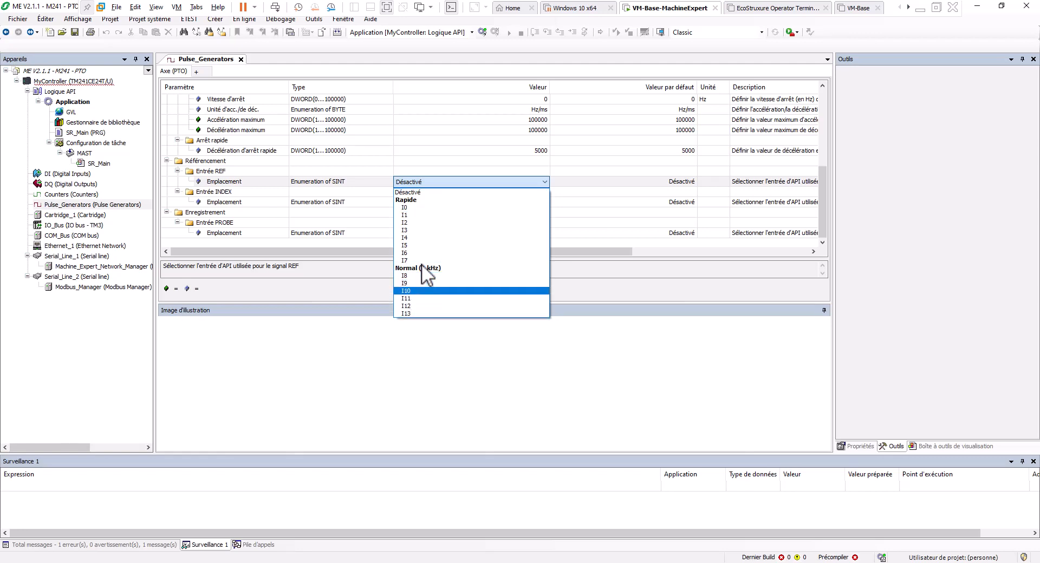
left_click(406, 207)
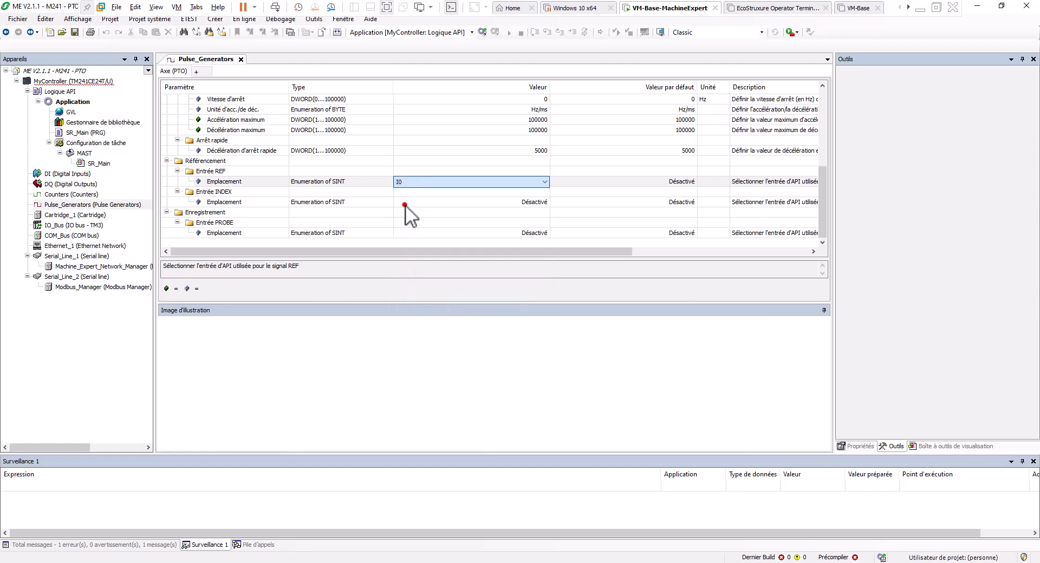
left_click(443, 202)
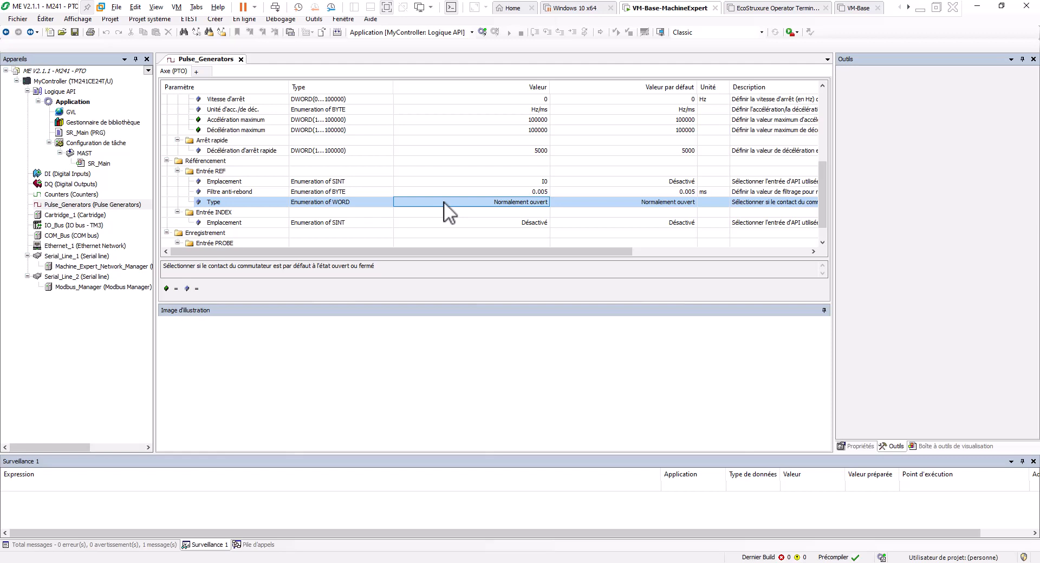
Examine the Filtre anti-rebond values and the Type contact options available for Entrée REF
left_click(269, 192)
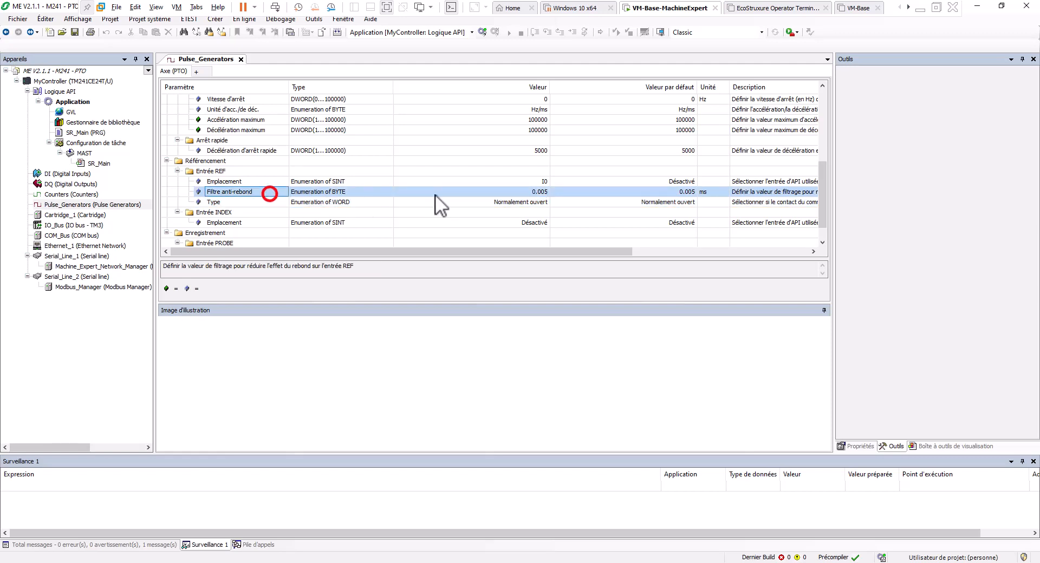
left_click(543, 194)
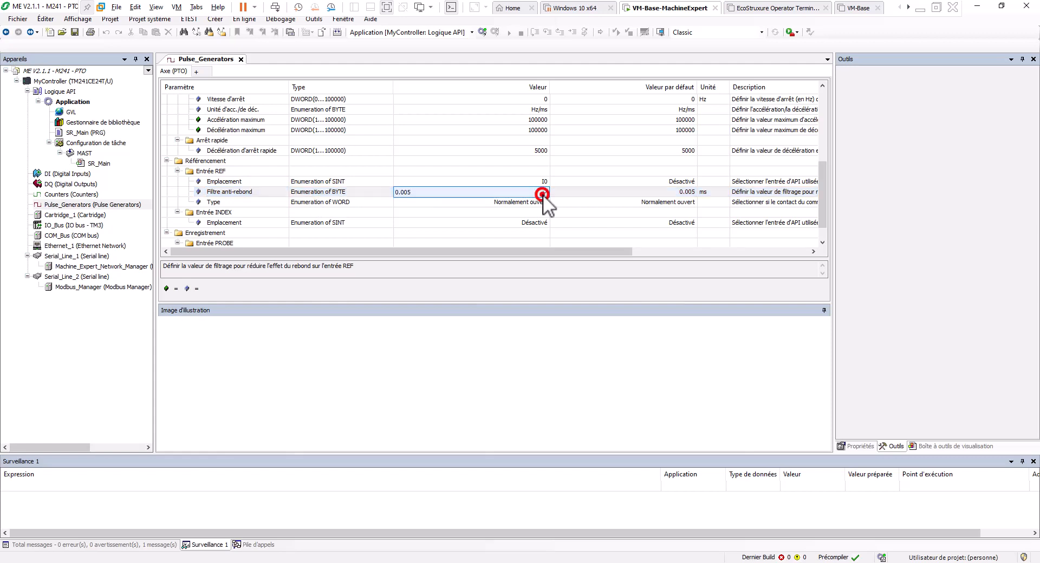
left_click(544, 193)
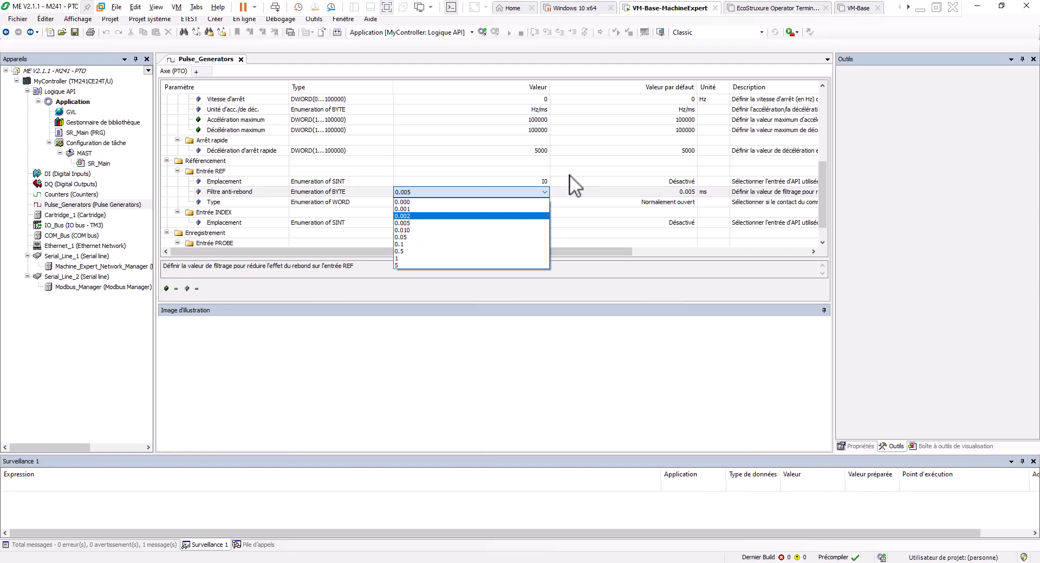
left_click(580, 191)
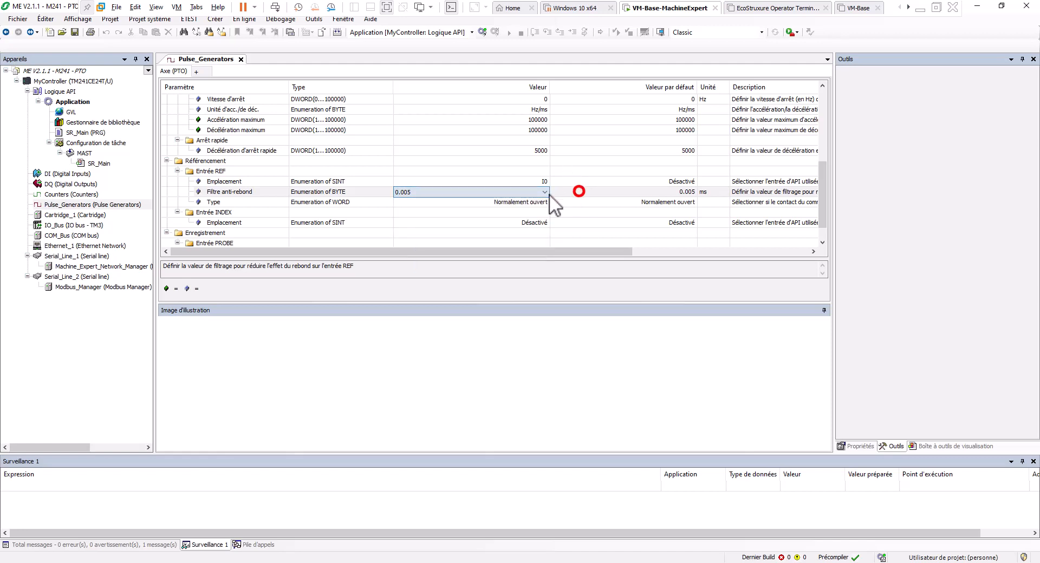
left_click(407, 206)
left_click(407, 202)
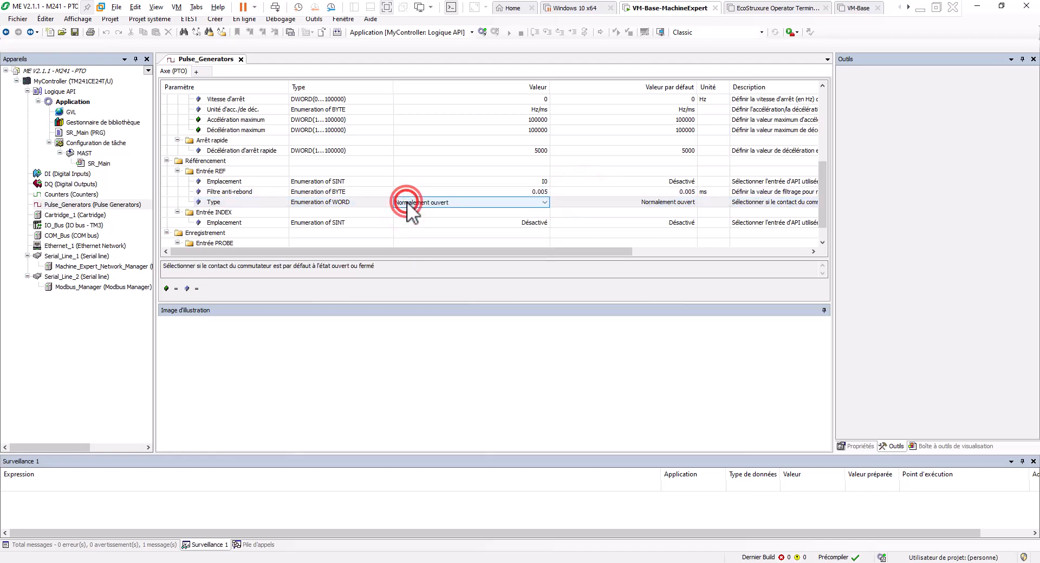
left_click(407, 202)
key("Up")
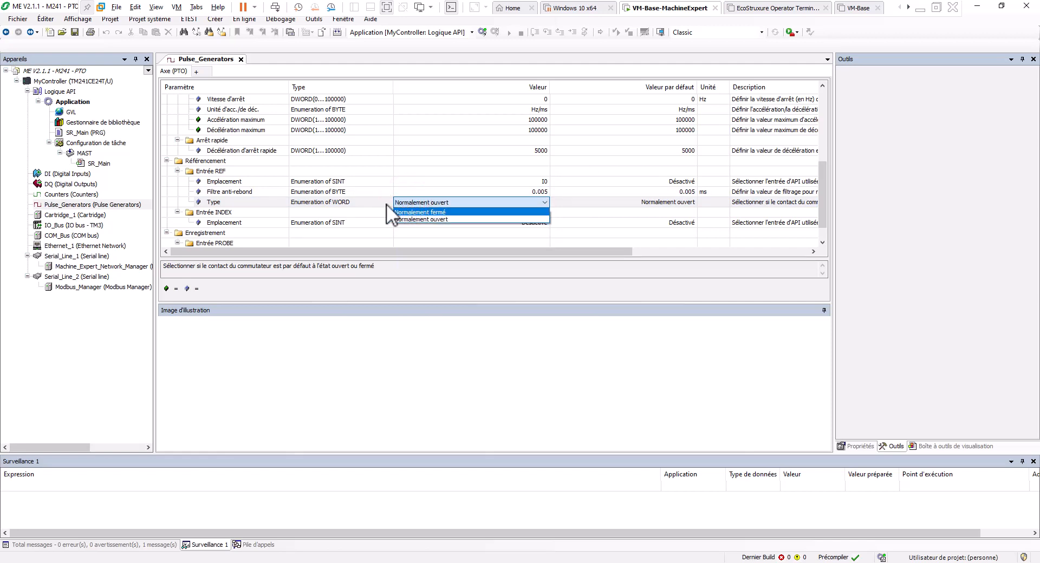
left_click(381, 204)
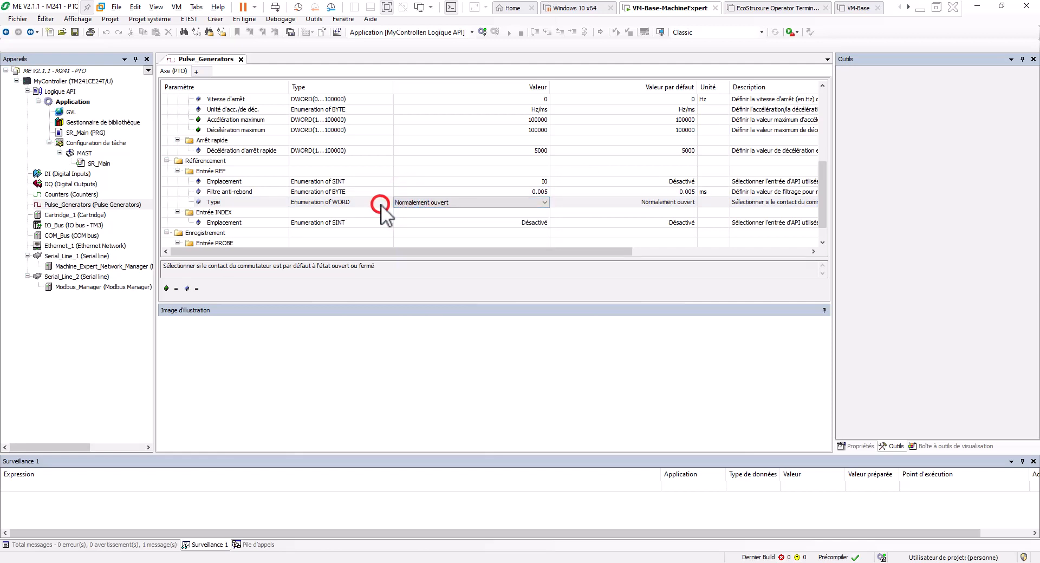
Set the Emplacement of the Entrée INDEX homing input to I1
left_click(232, 213)
left_click(237, 222)
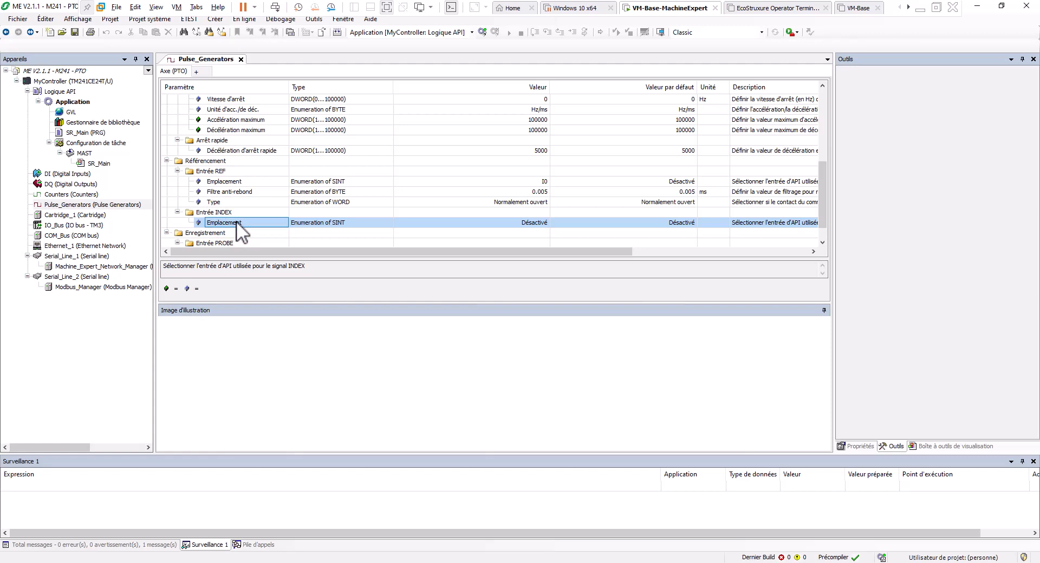
left_click(470, 216)
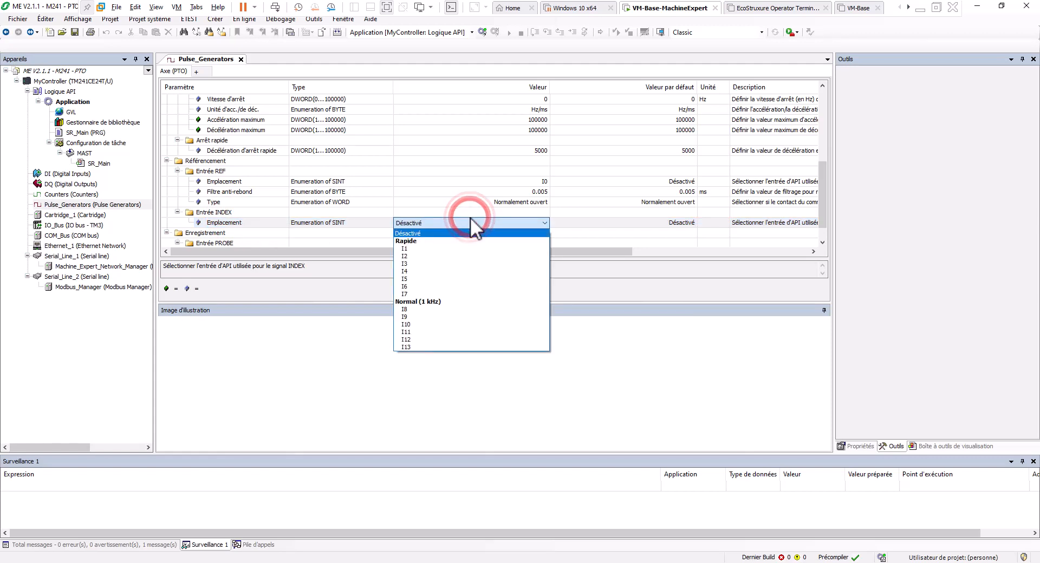
left_click(418, 249)
left_click(424, 241)
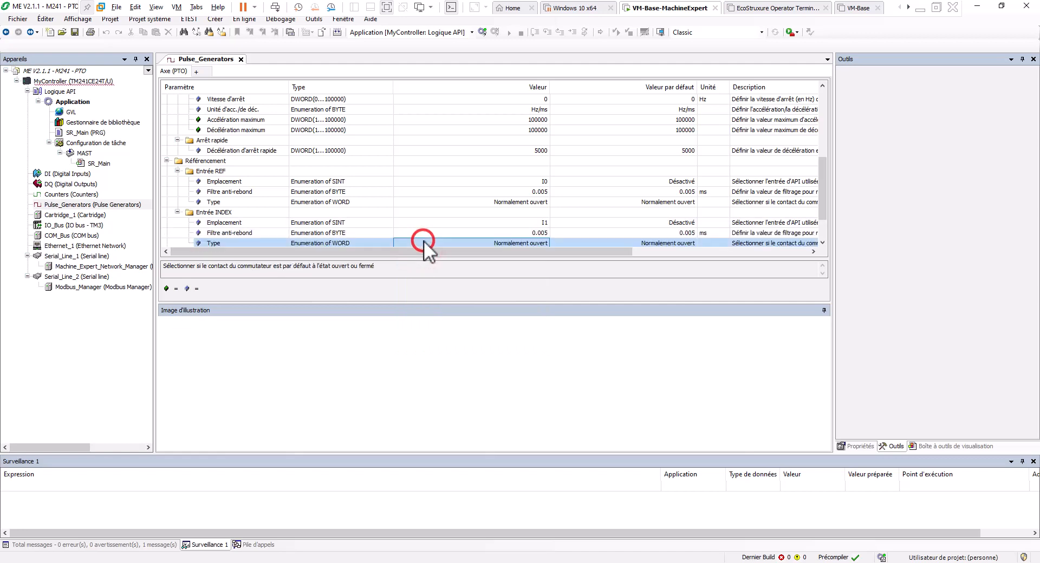
Examine the Filtre anti-rebond parameter and the Type contact options of Entrée INDEX
scroll(424, 241, "down", 1)
left_click(310, 193)
left_click(308, 199)
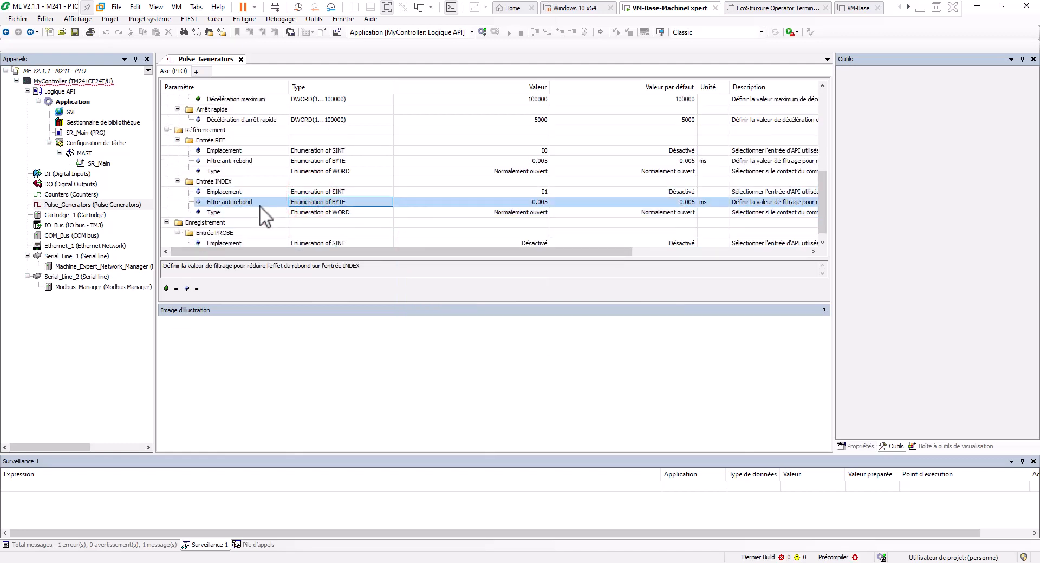
left_click(544, 213)
left_click(541, 211)
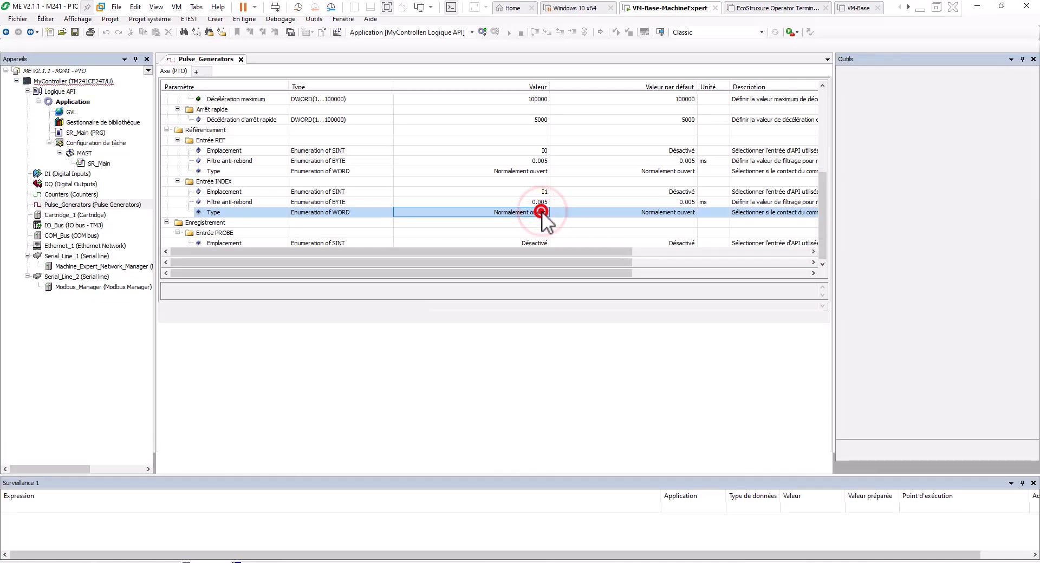
left_click(542, 211)
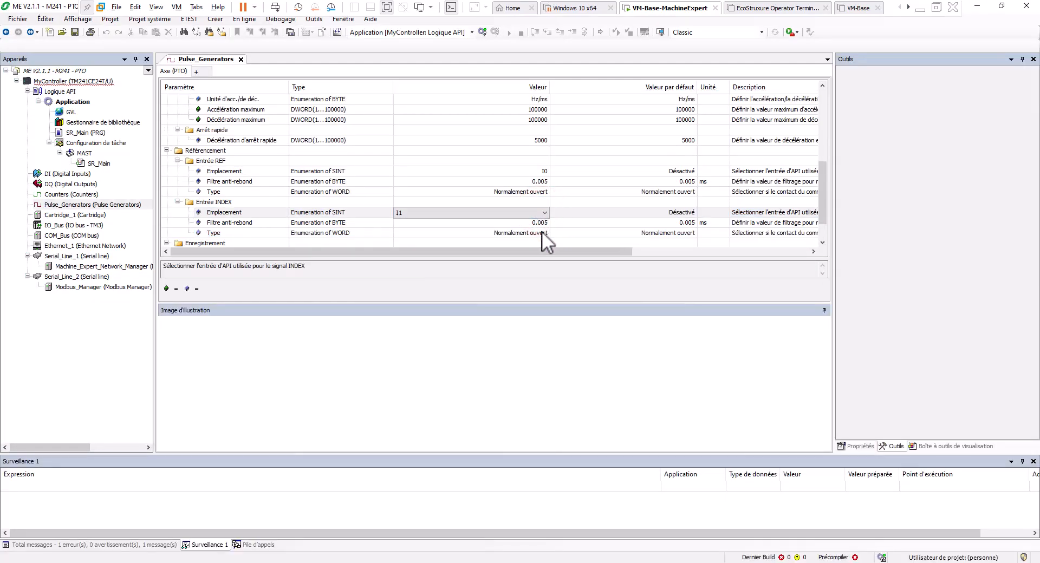
left_click(542, 233)
left_click(542, 232)
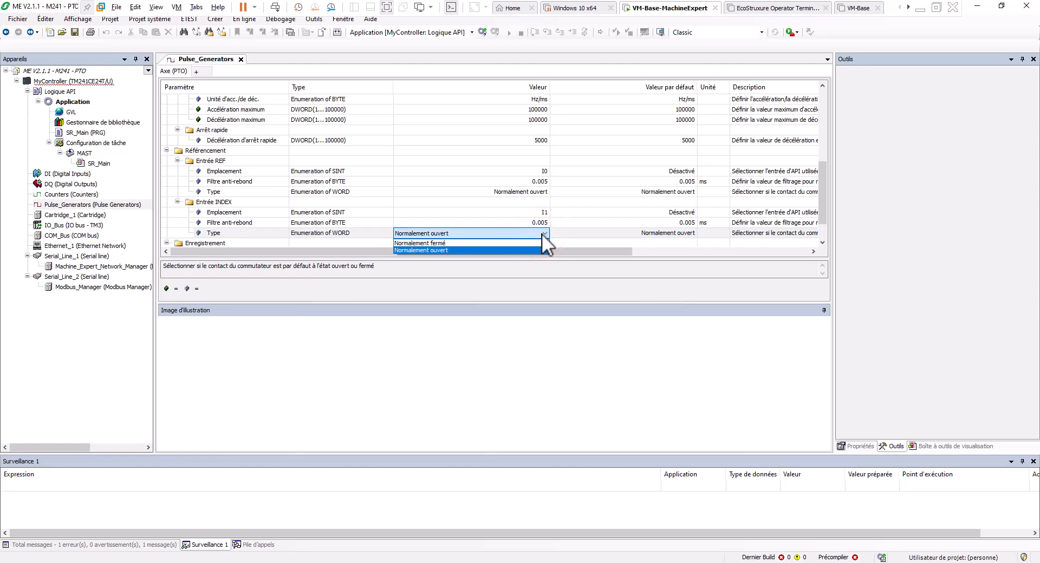
left_click(579, 229)
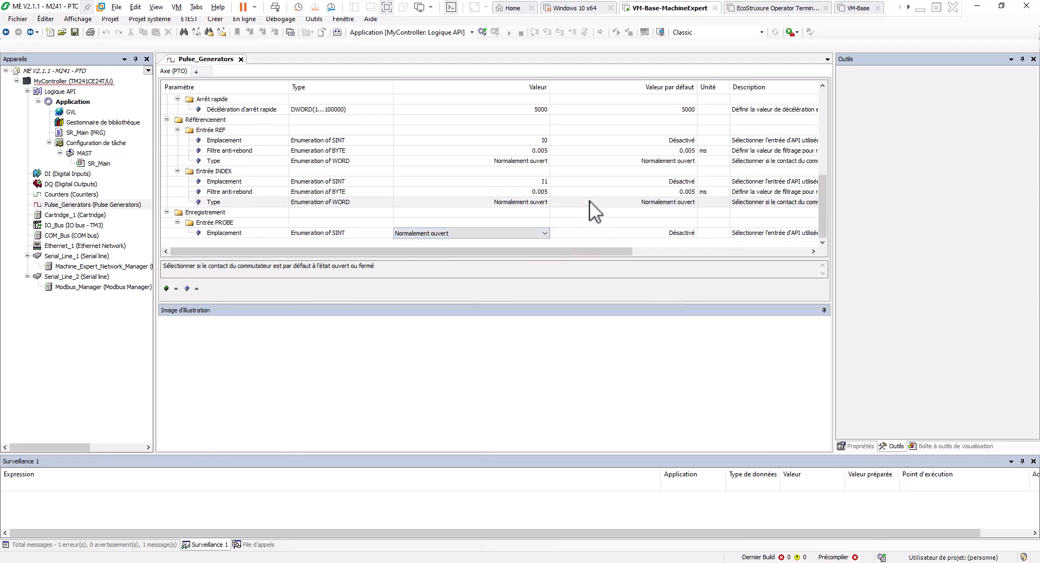
left_click(590, 201)
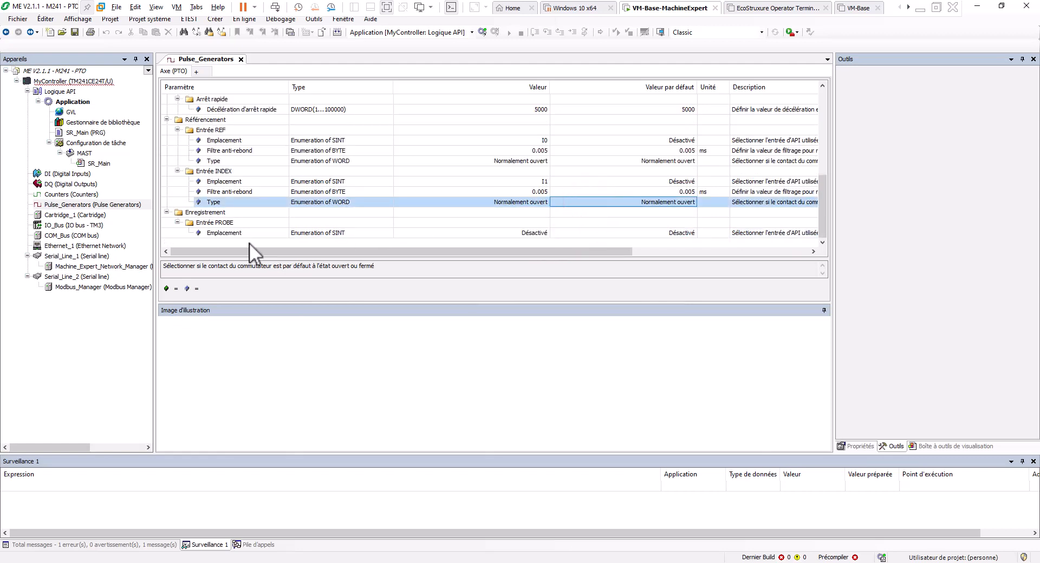
Set the Emplacement of Entrée PROBE under Enregistrement to I2
mouse_move(329, 562)
left_click(242, 233)
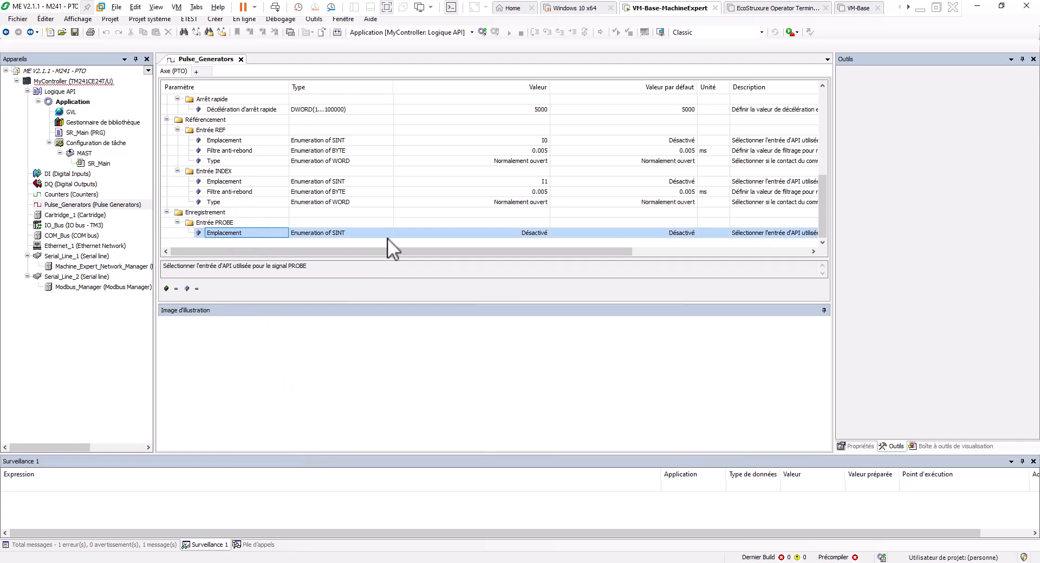
left_click(536, 233)
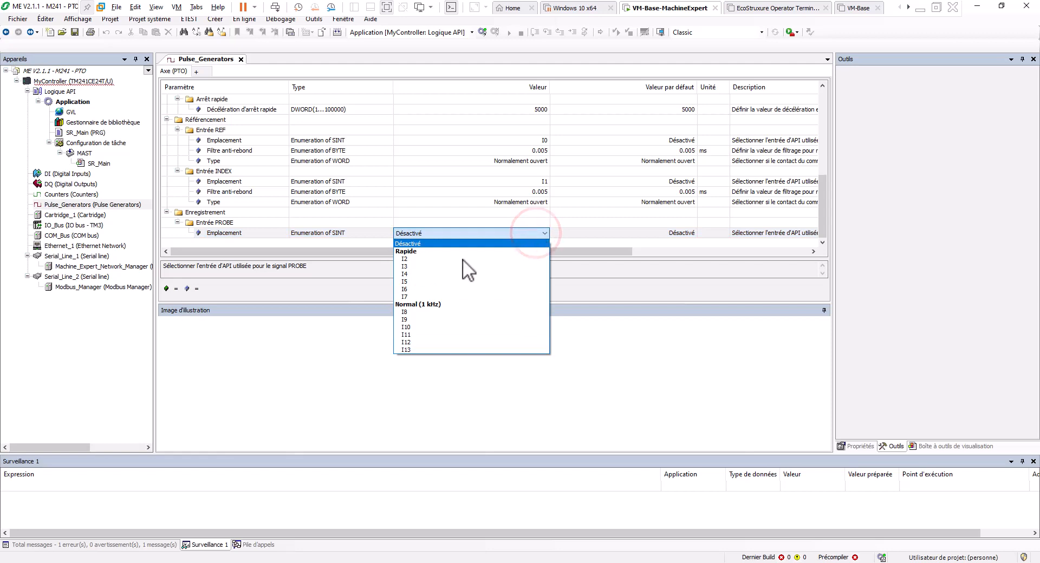
left_click(460, 259)
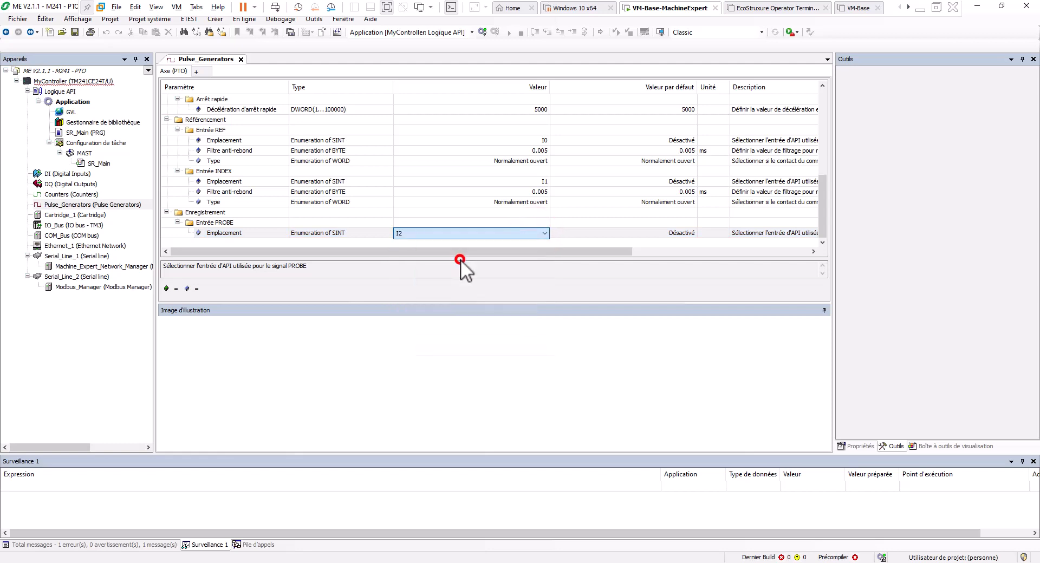
left_click(380, 236)
Examine the Filtre anti-rebond values available for Entrée PROBE
scroll(379, 236, "down", 1)
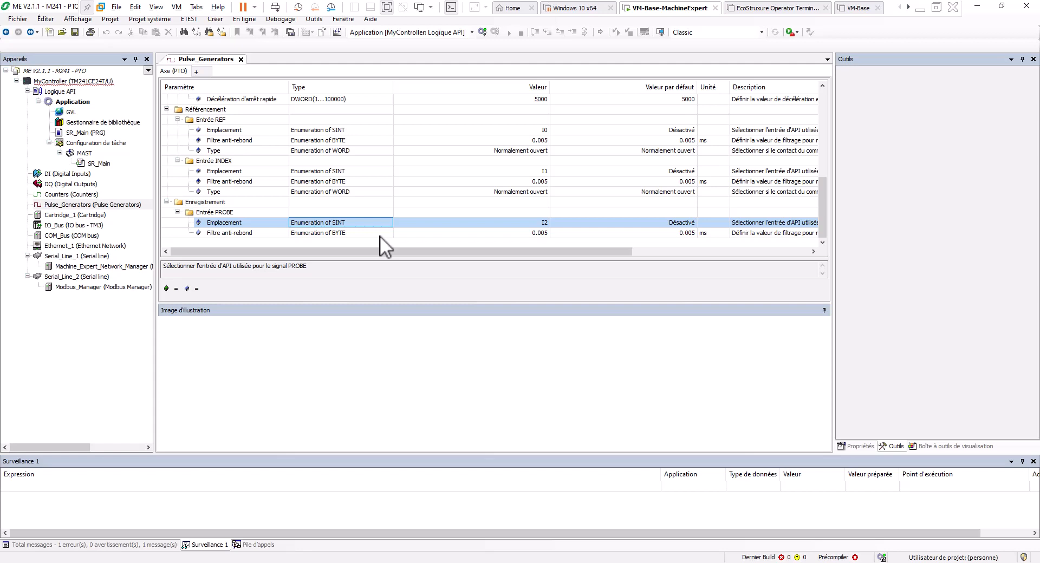
left_click(532, 233)
left_click(532, 233)
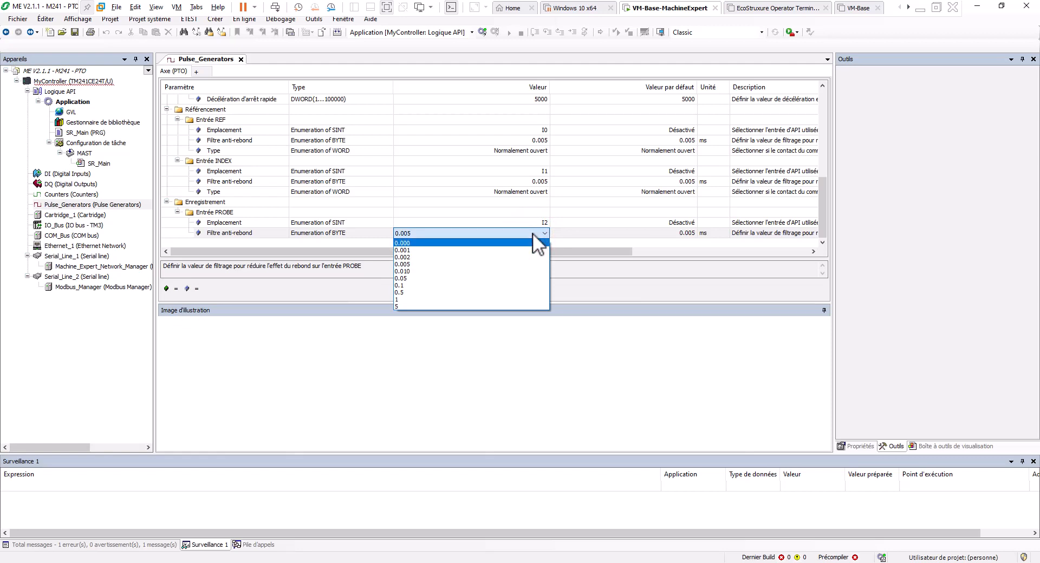
left_click(619, 213)
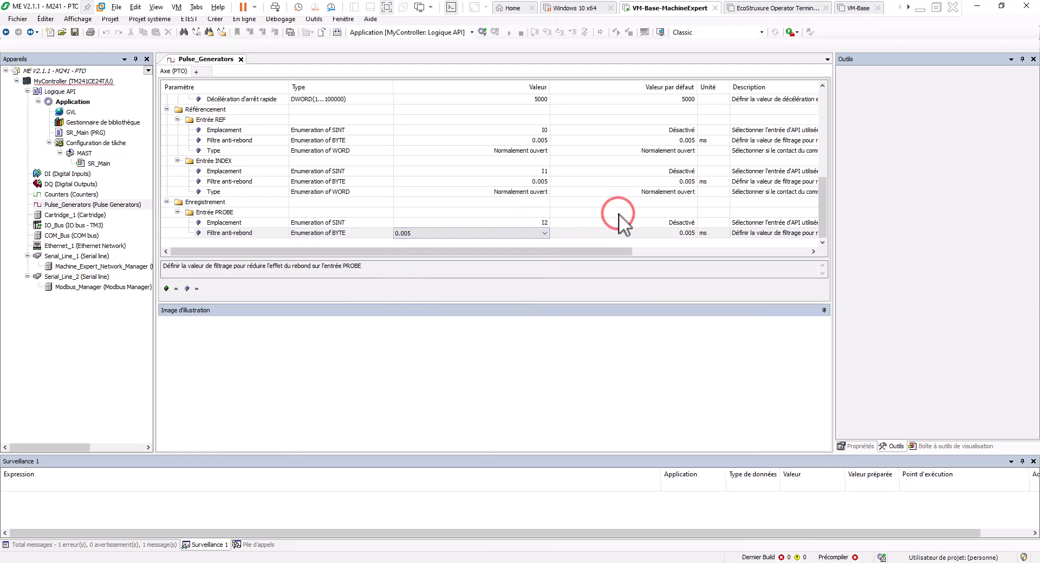
left_click(619, 213)
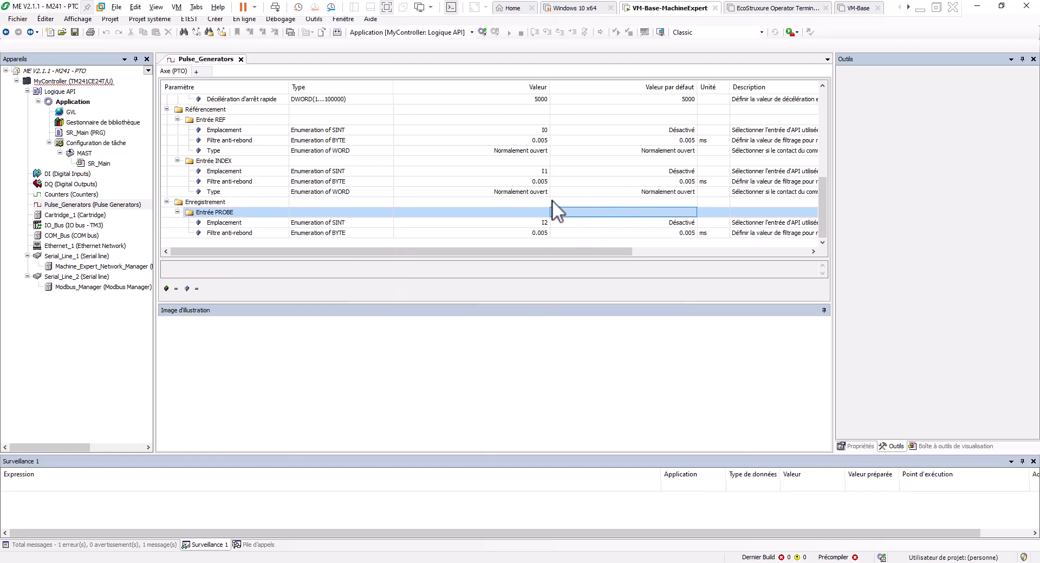
Add a Gestionnaire de visualisation object to the Application, leaving the VisuSymbols library inactive
right_click(65, 102)
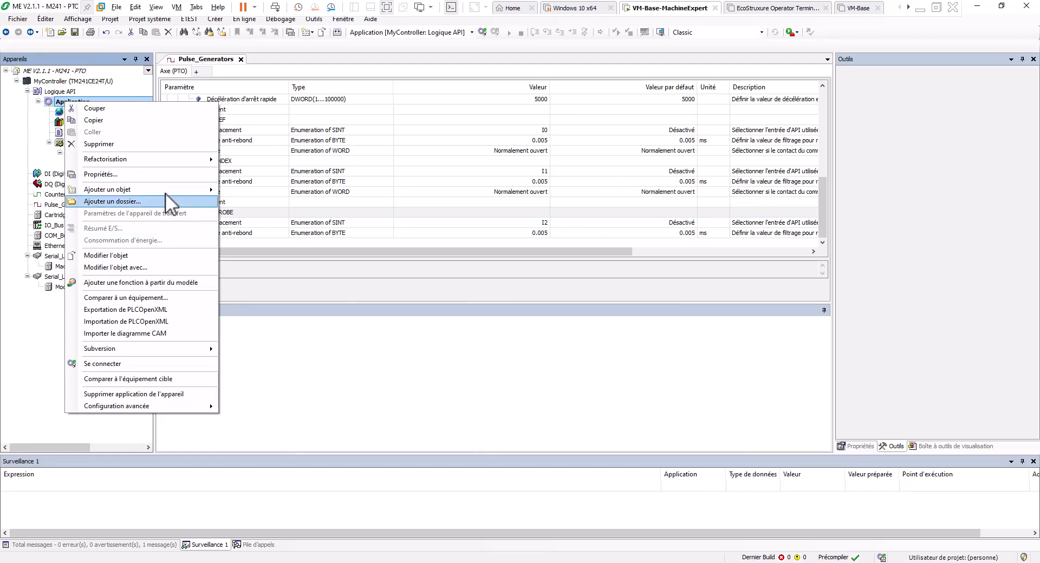
mouse_move(166, 193)
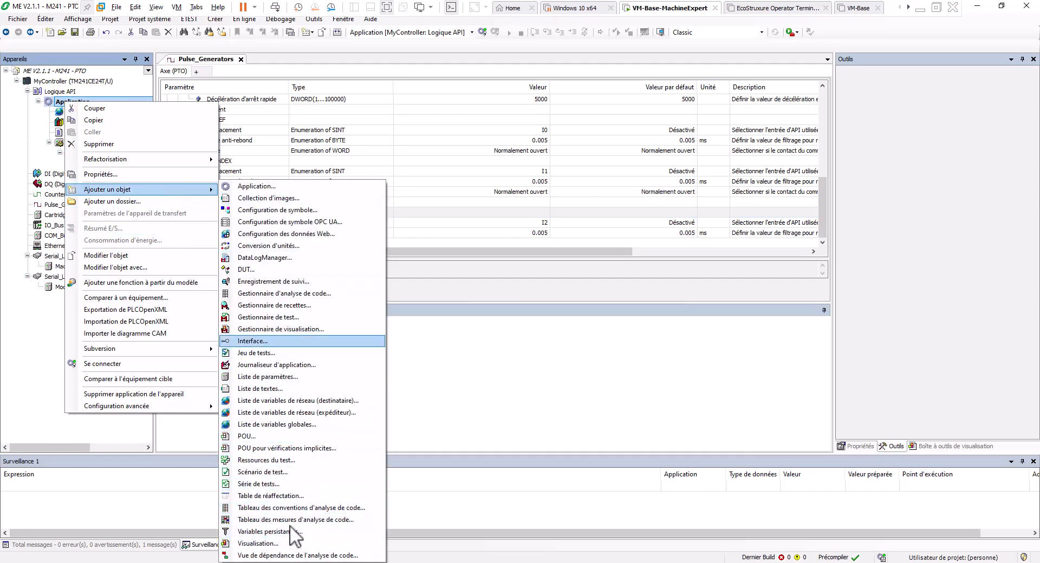
left_click(305, 330)
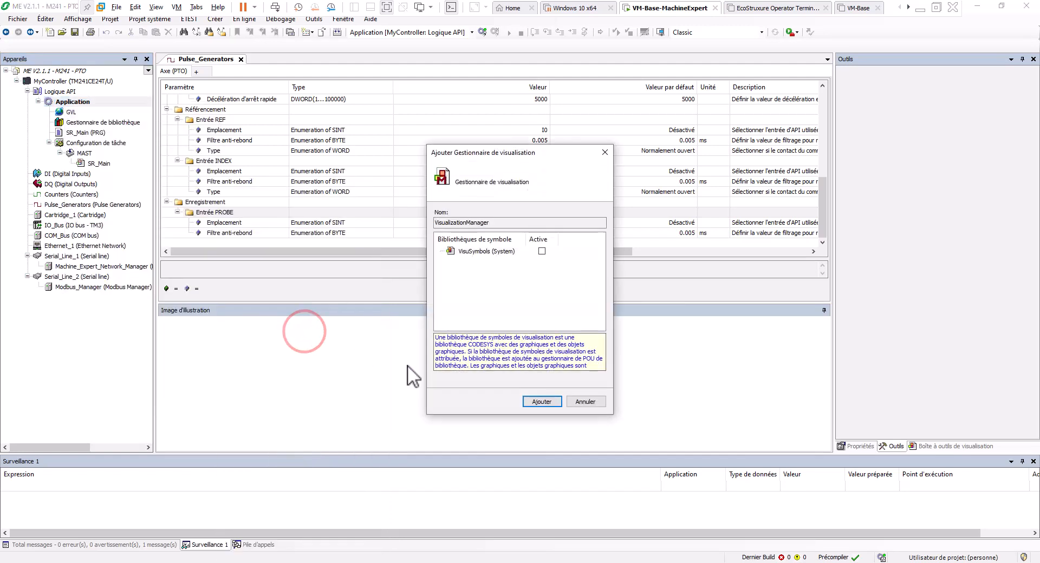
left_click(536, 407)
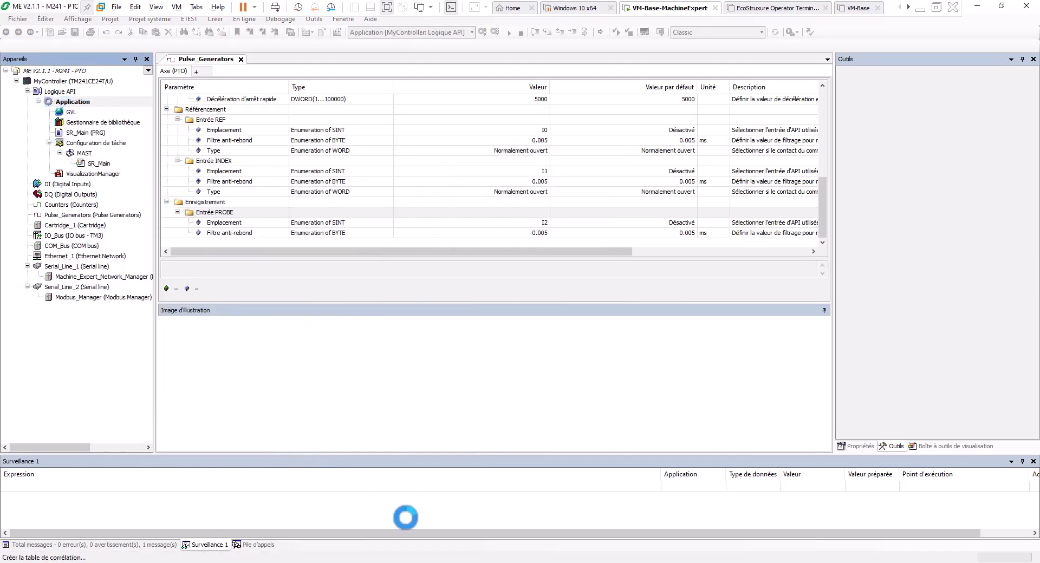
mouse_move(329, 562)
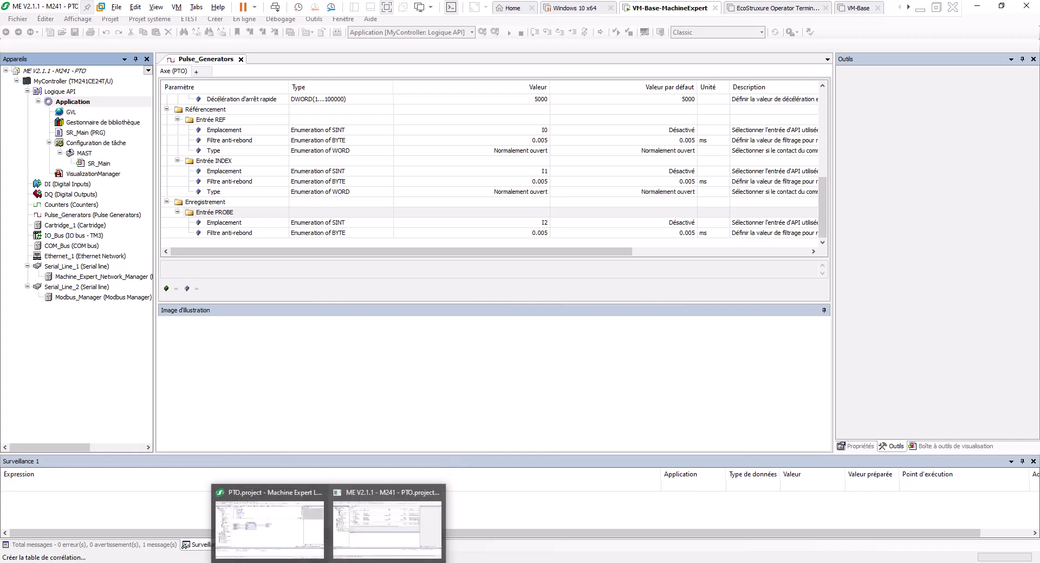
left_click(364, 538)
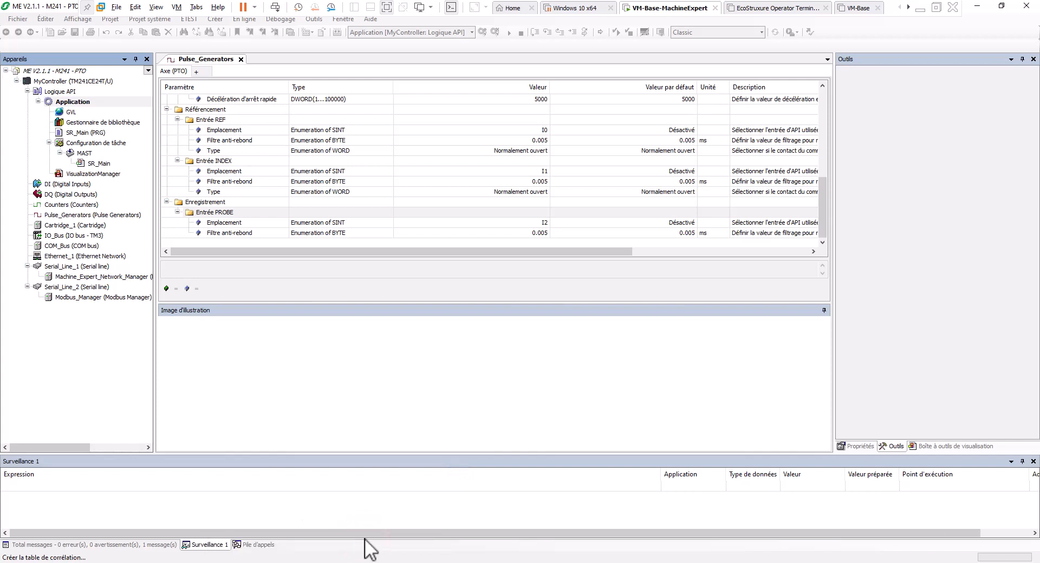
mouse_move(365, 539)
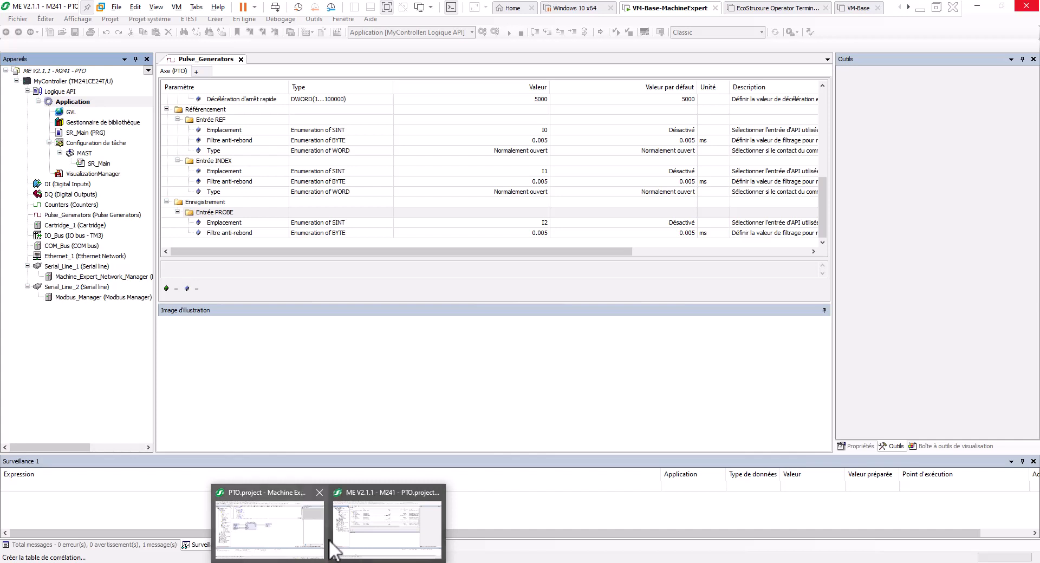
Copy the PTO folder from the PTO.project window into the Application of the ME V2.1.1 - M241 - PTO project and close the VisualizationManager editor
left_click(283, 537)
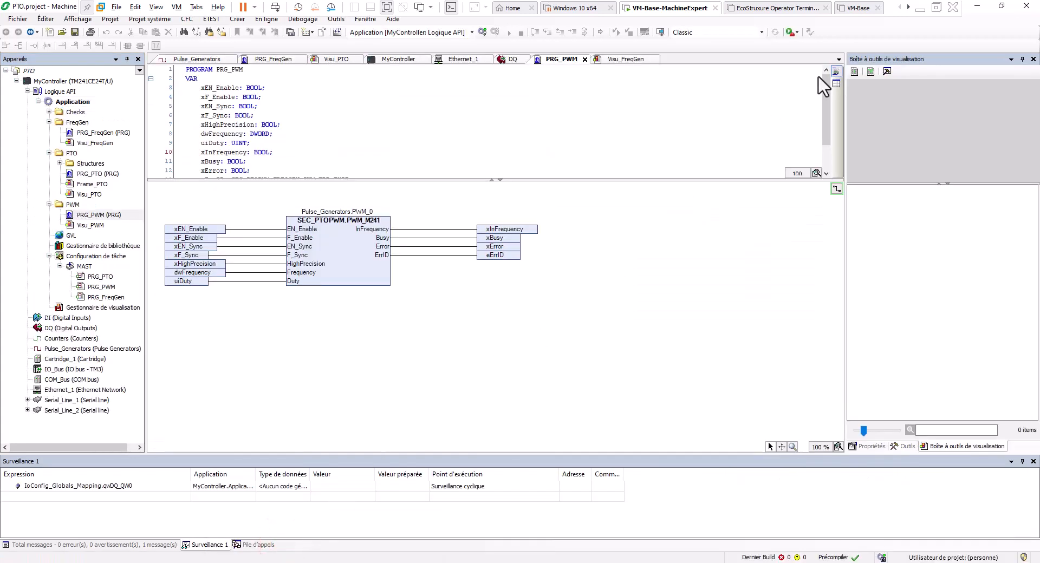
left_click(893, 12)
left_click(70, 154)
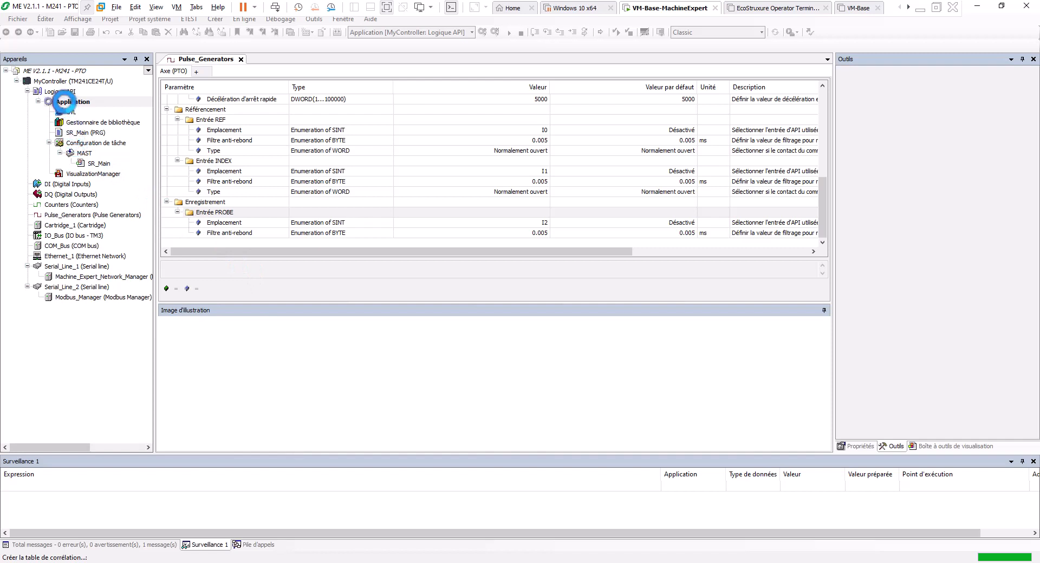
left_click(65, 102)
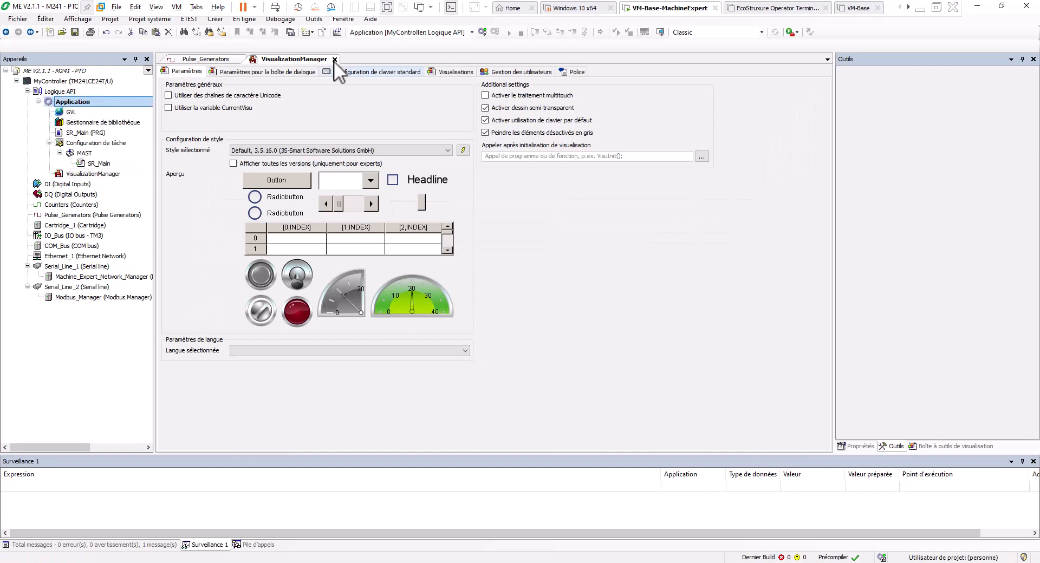
left_click(335, 60)
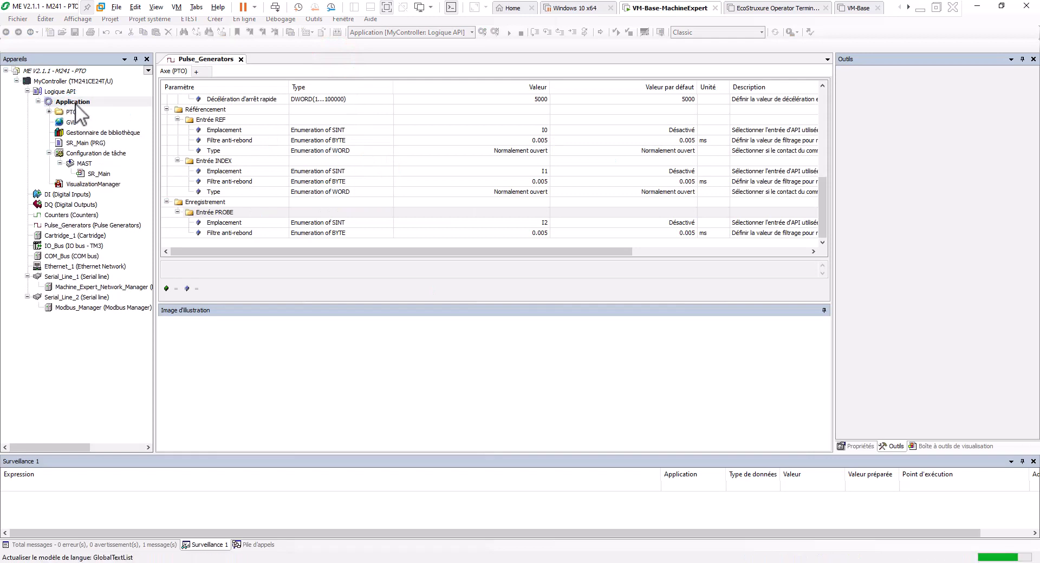
Examine the structures in the PTO folder and the motion function blocks in the PRG_PTO diagram, with the declaration area collapsed and the diagram widened
left_click(49, 112)
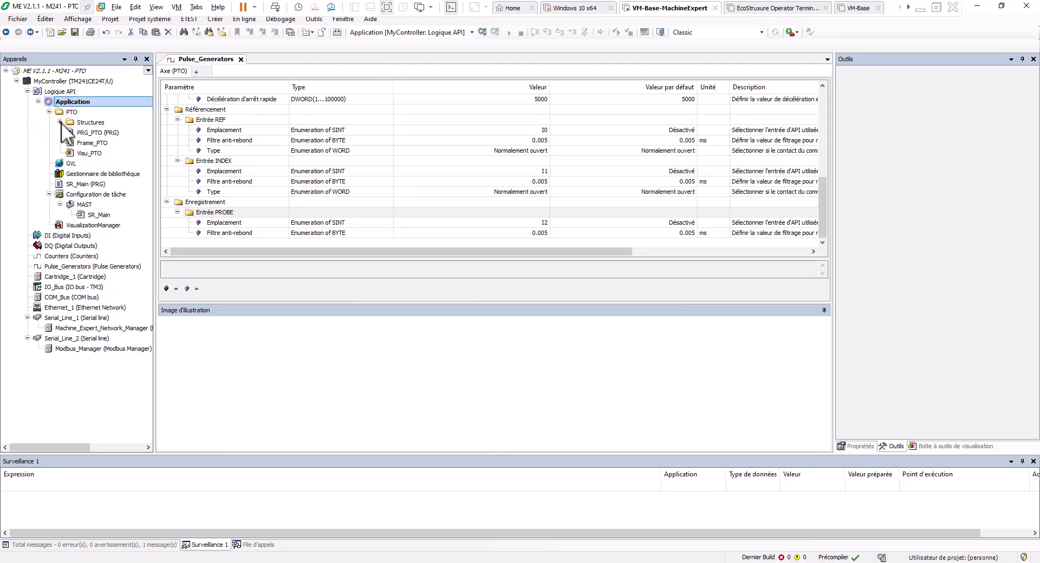
left_click(60, 122)
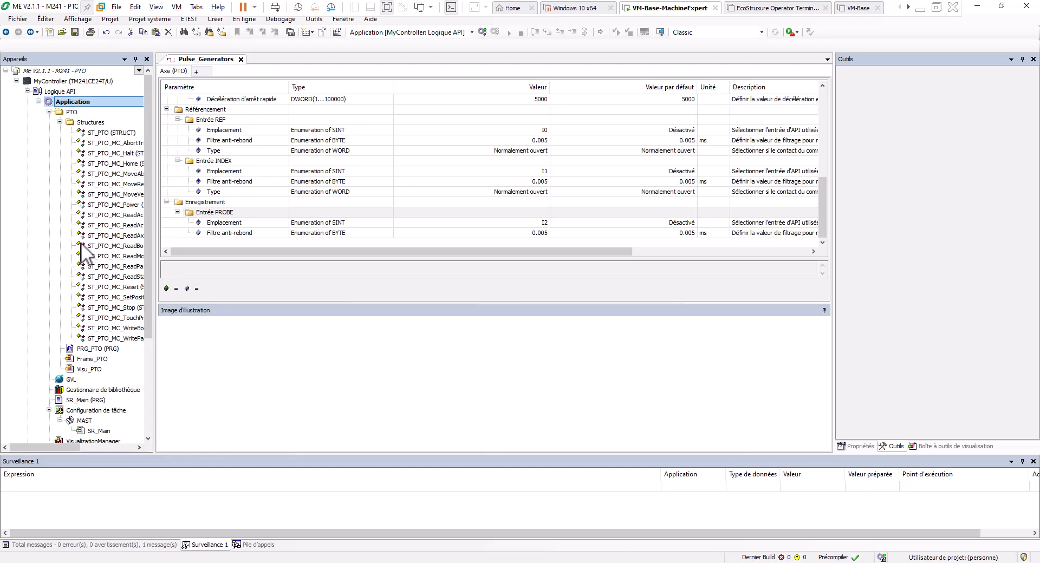
double_click(97, 349)
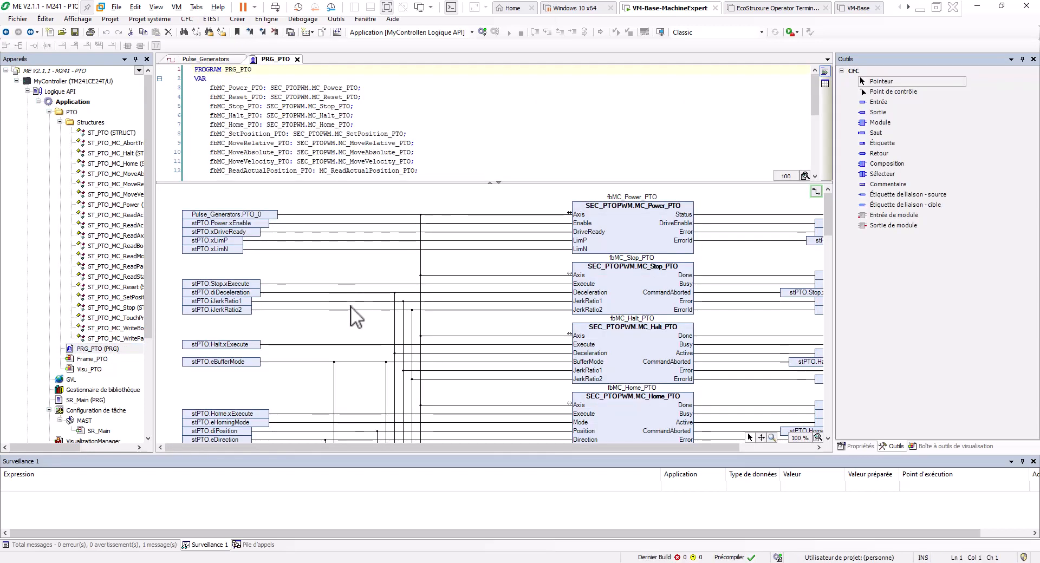
left_click(491, 184)
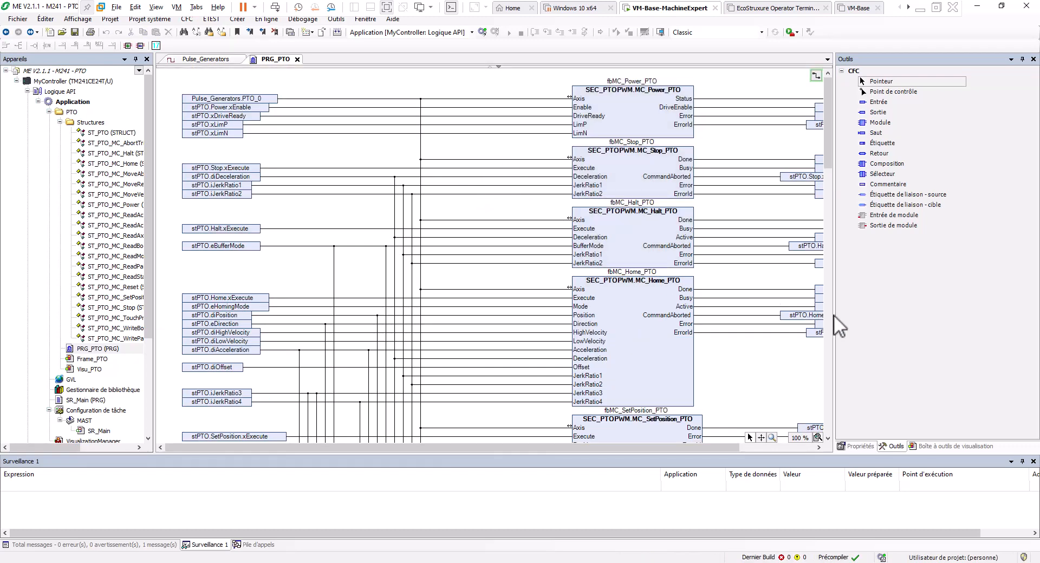
left_click_drag(834, 315, 951, 320)
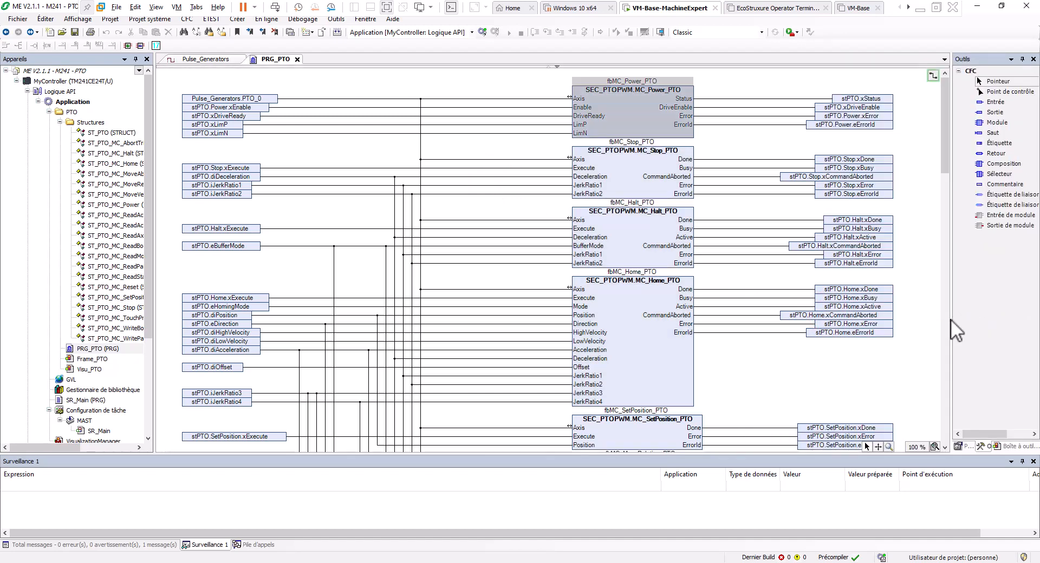
mouse_move(569, 382)
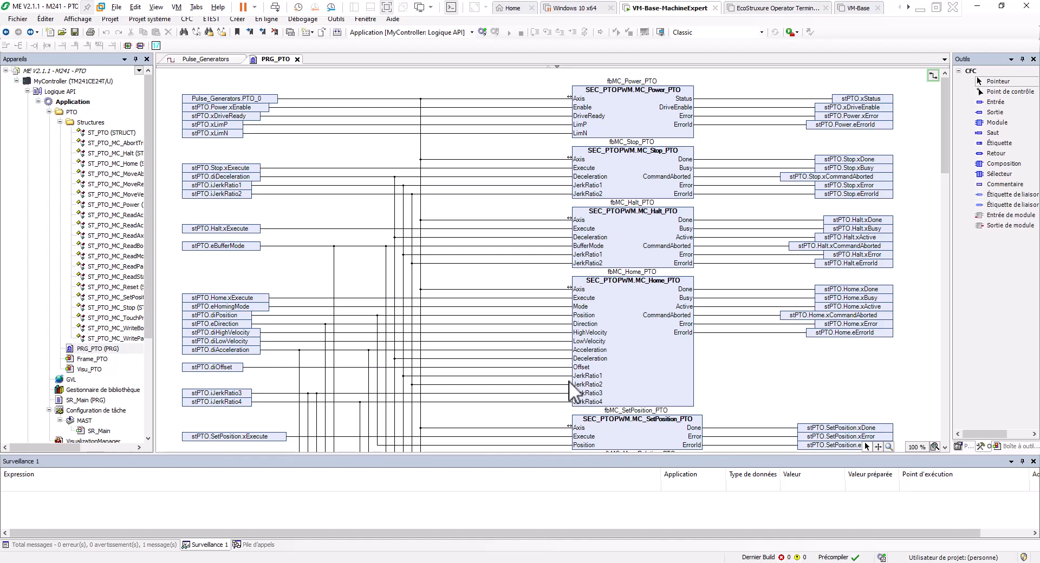
left_click(610, 259)
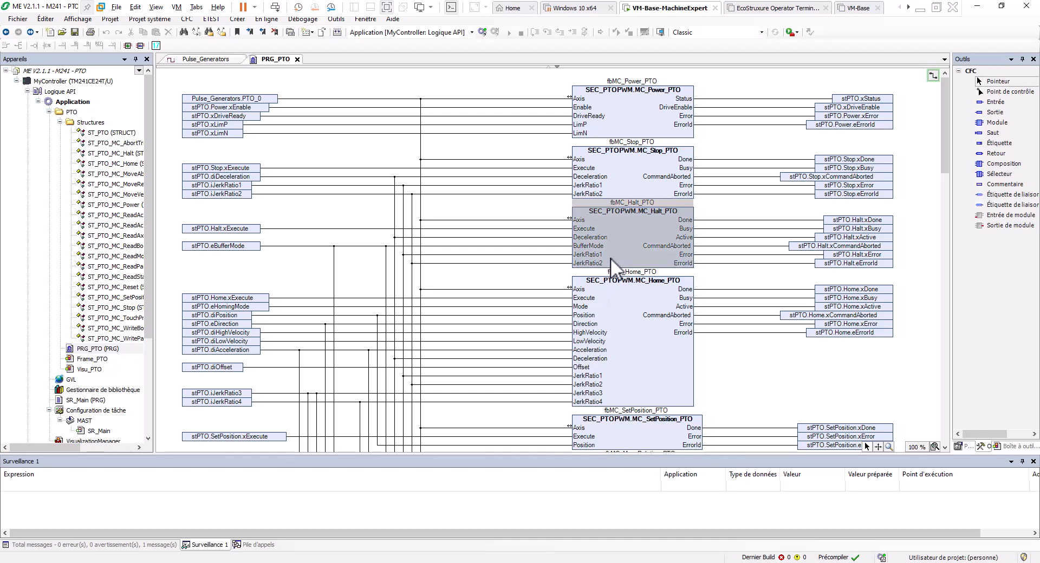
left_click(668, 94)
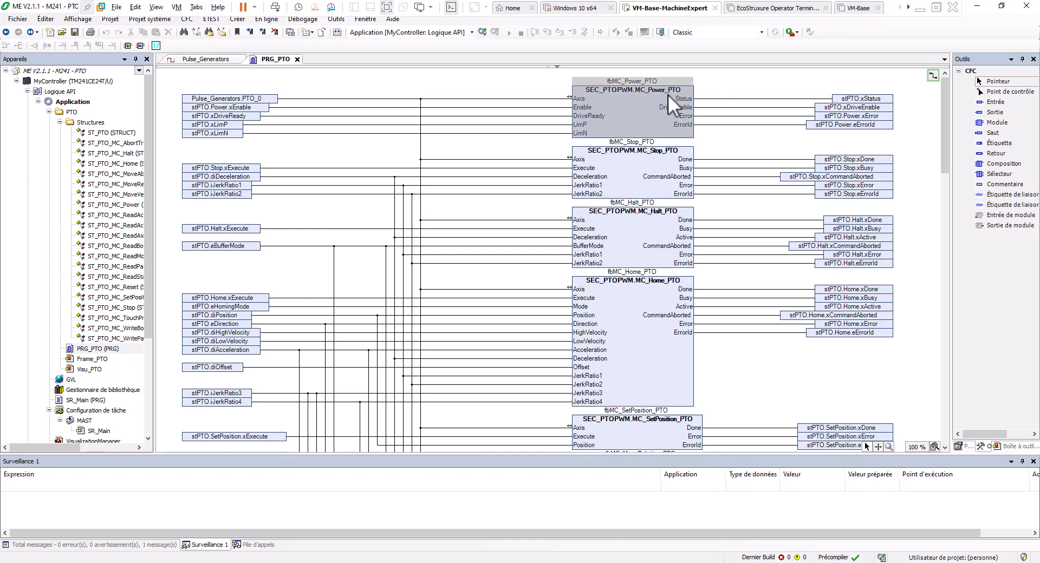
scroll(668, 96, "down", 10)
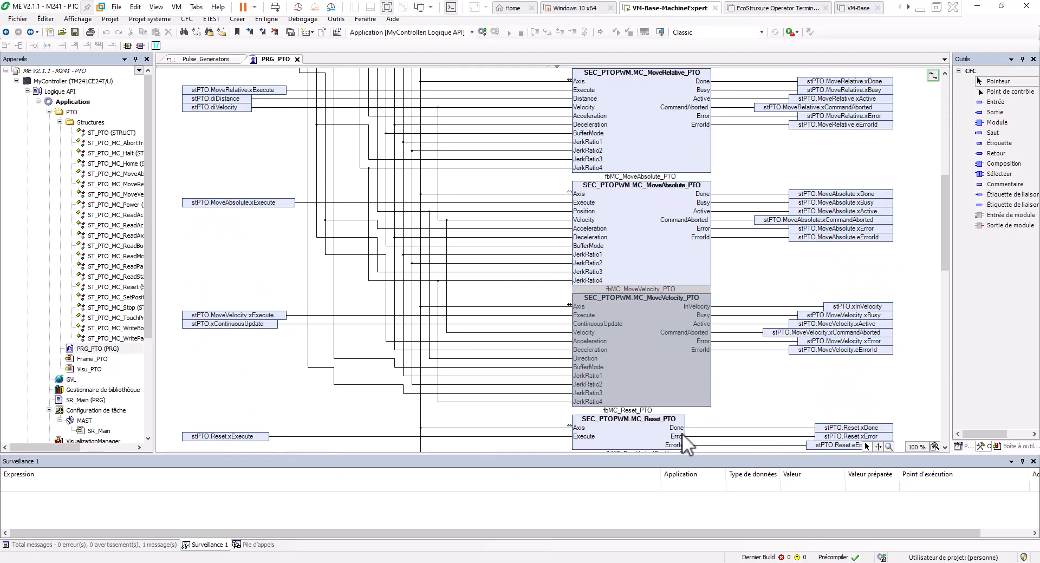
scroll(681, 433, "down", 3)
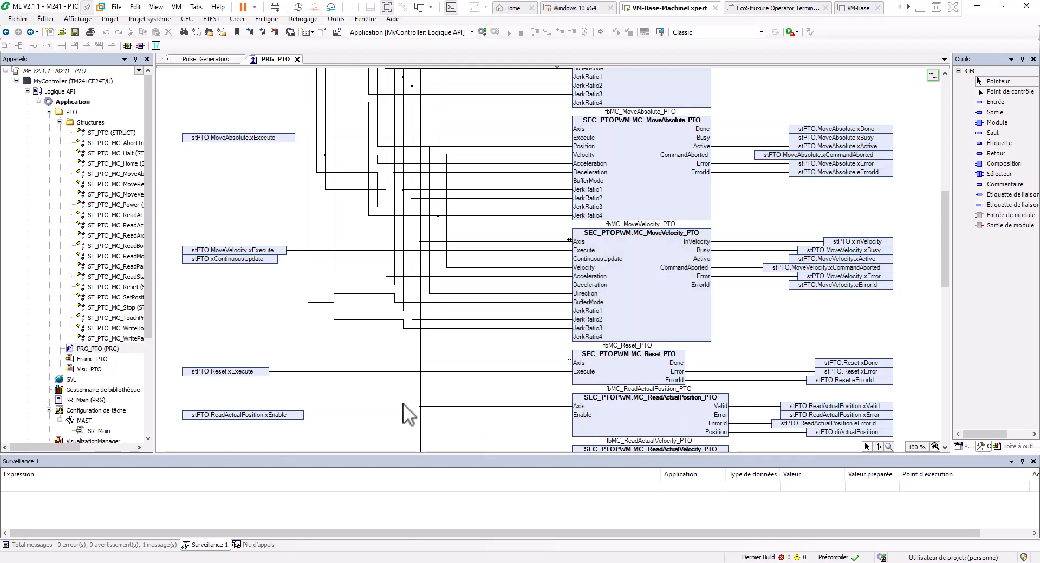
Open the Visu_PTO visualization and examine its function block frames at 80 % zoom
left_click(90, 370)
left_click(91, 370)
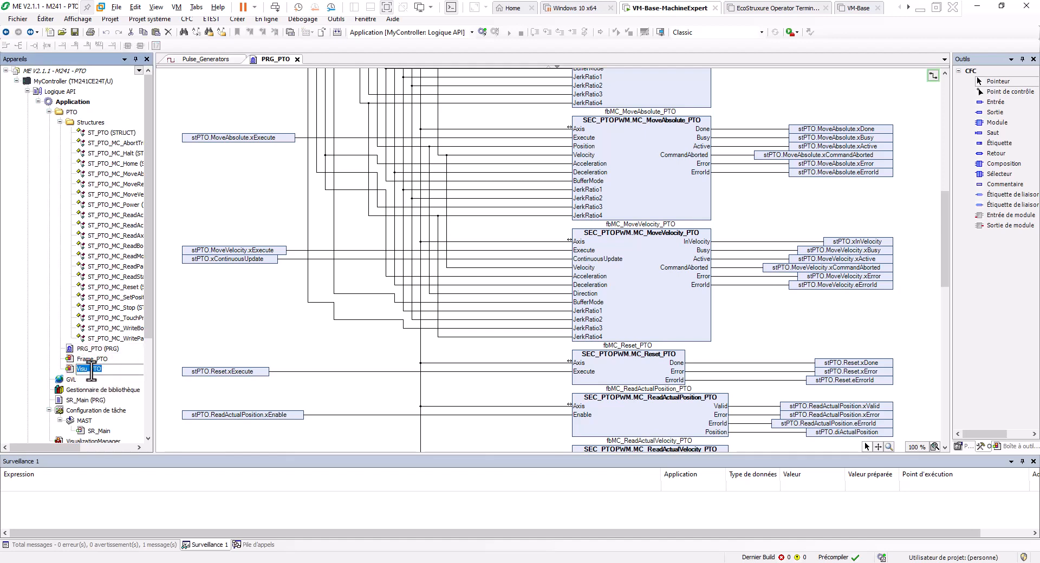
double_click(70, 370)
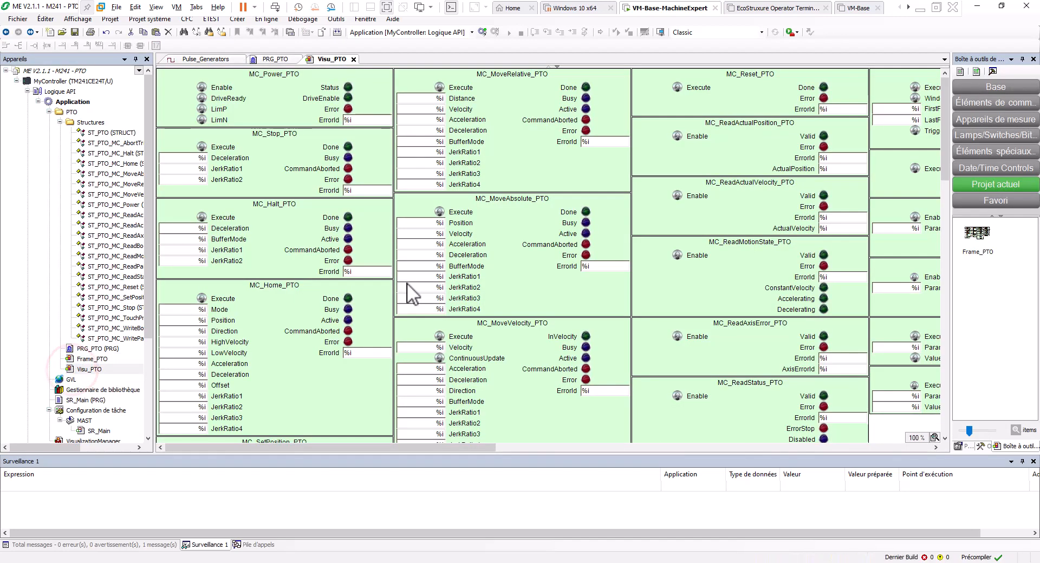
scroll(699, 295, "down", 1)
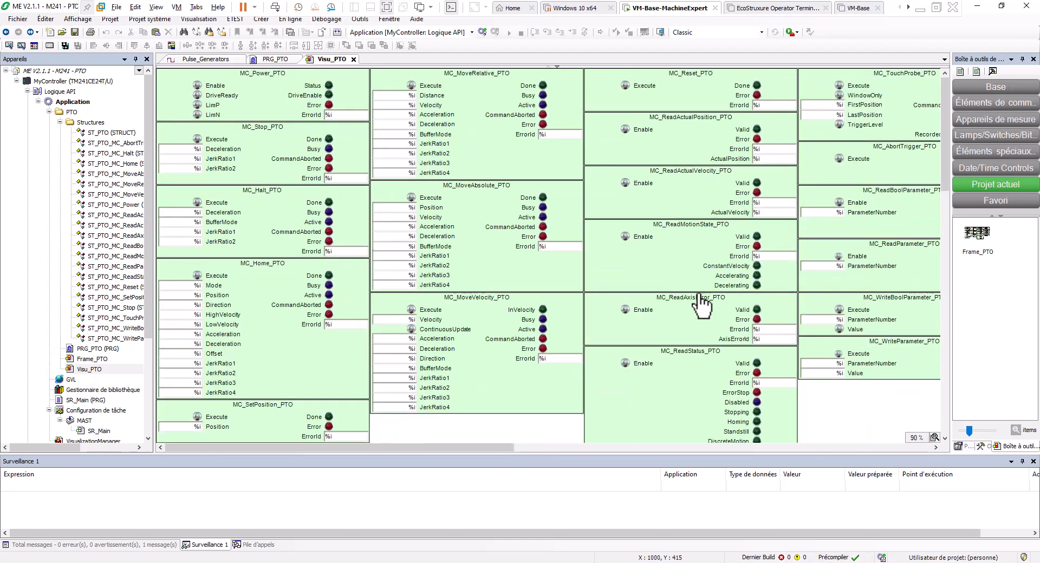
scroll(704, 307, "down", 1)
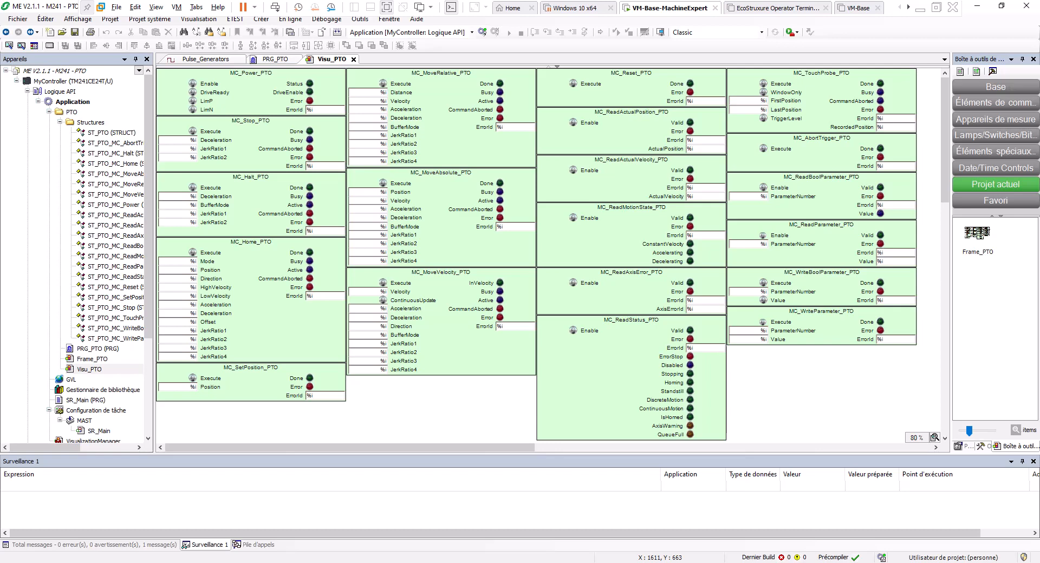
left_click(281, 399)
Select the TM241CE24T_U controller at 192.168.1.241 for MyController, log in and download the application, replacing the running one
left_click(50, 81)
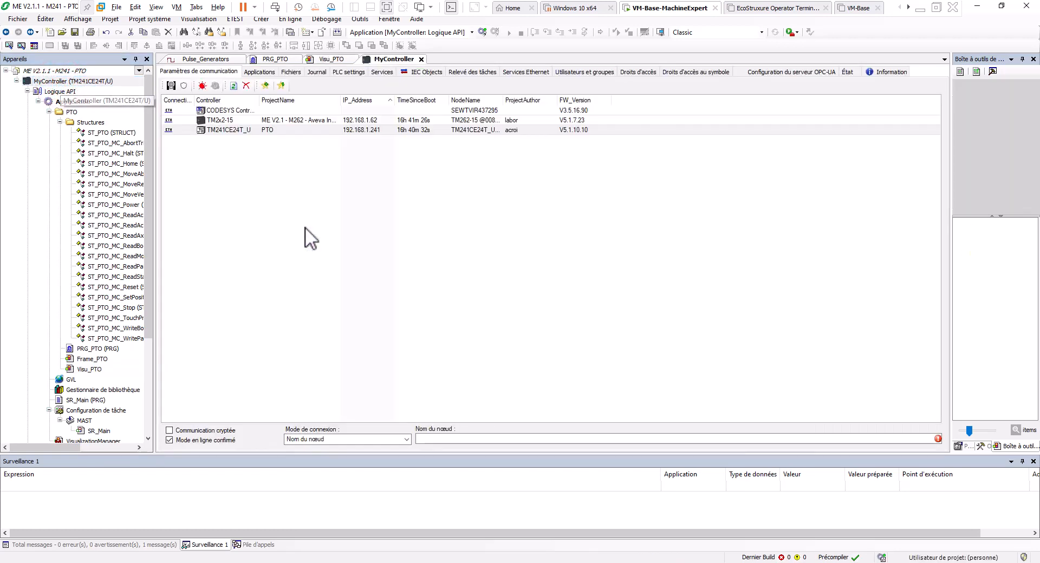
left_click(260, 129)
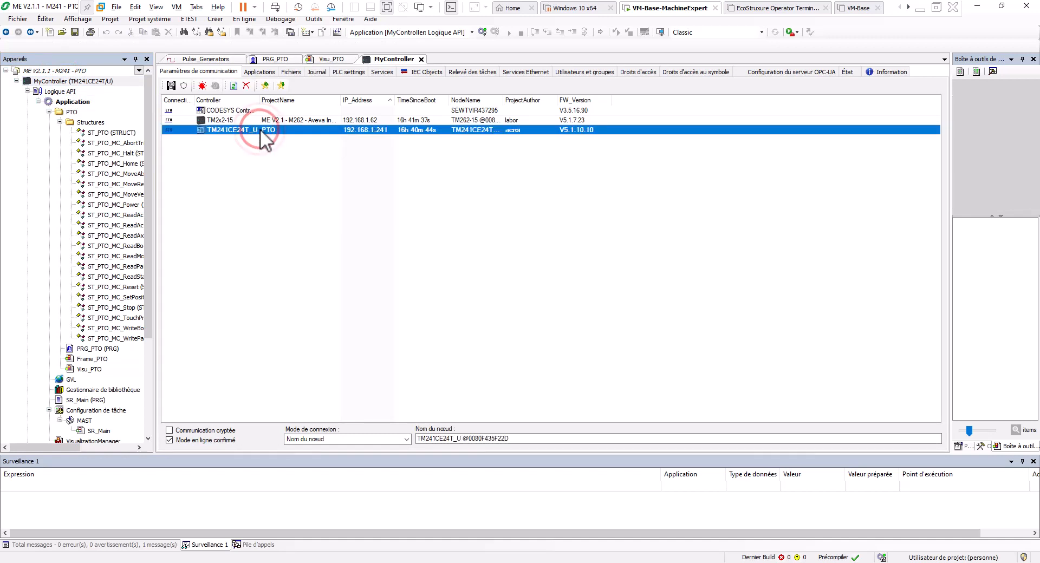
left_click(480, 33)
key("alt+f")
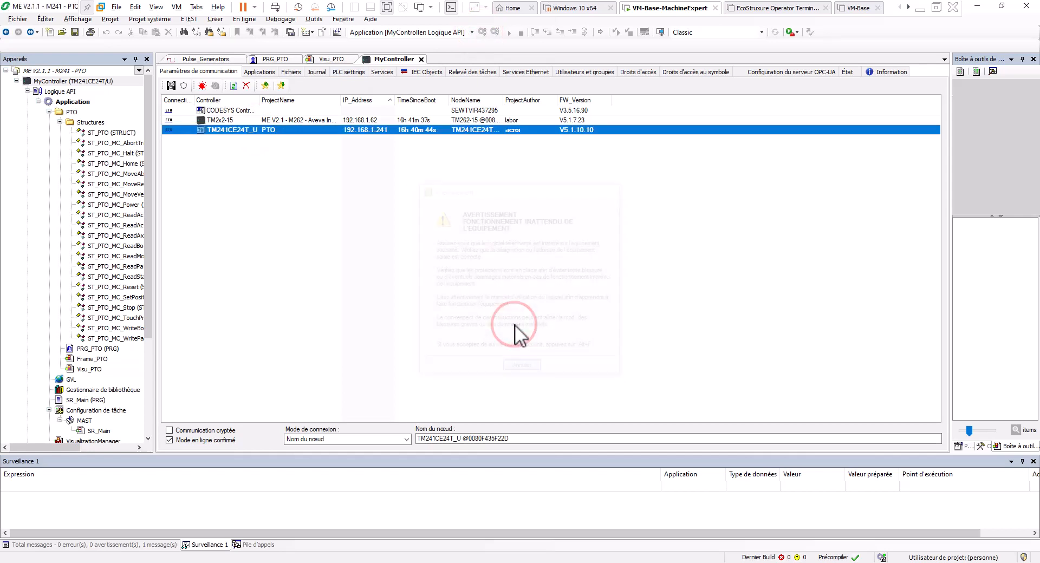
left_click(537, 327)
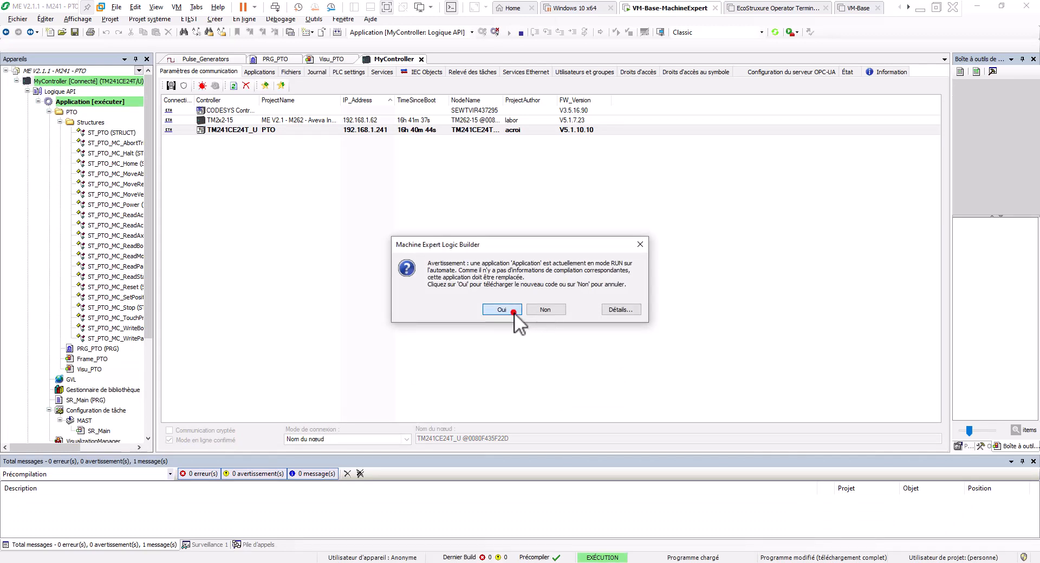
left_click(515, 312)
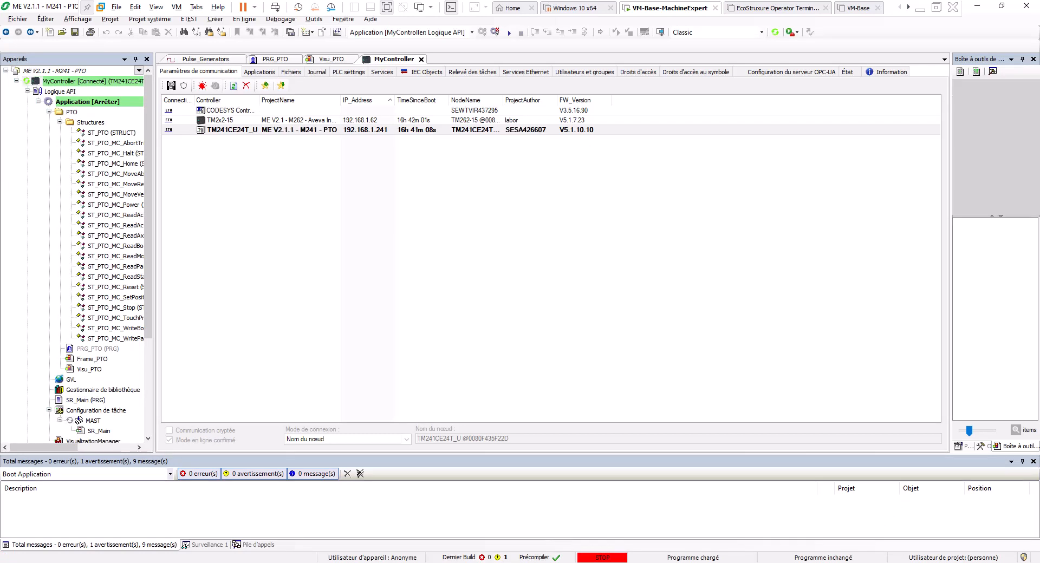
Start the application on the controller, confirming the operation, and disconnect from the controller
left_click(510, 33)
left_click(556, 327)
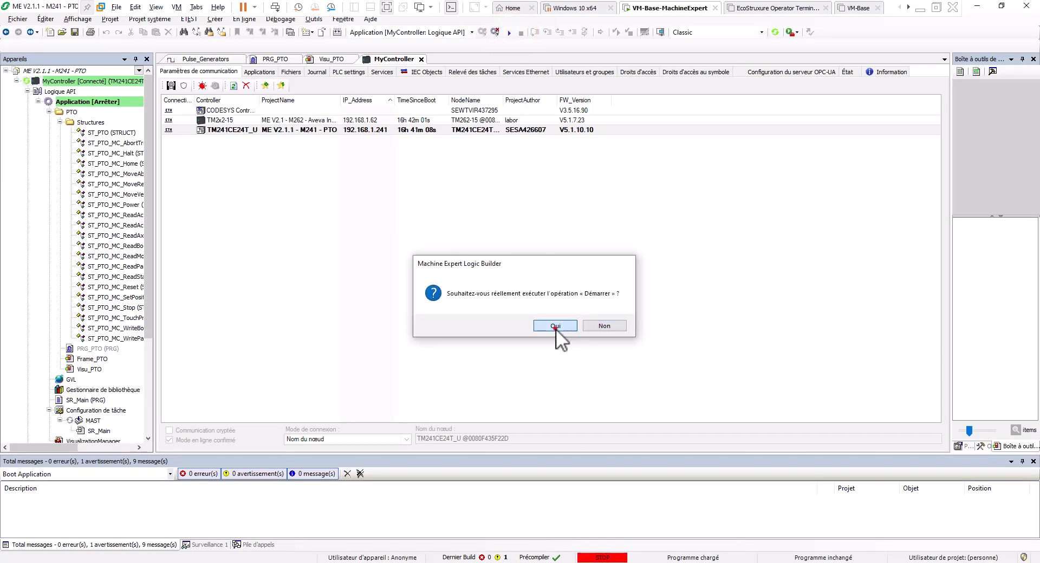
left_click(87, 350)
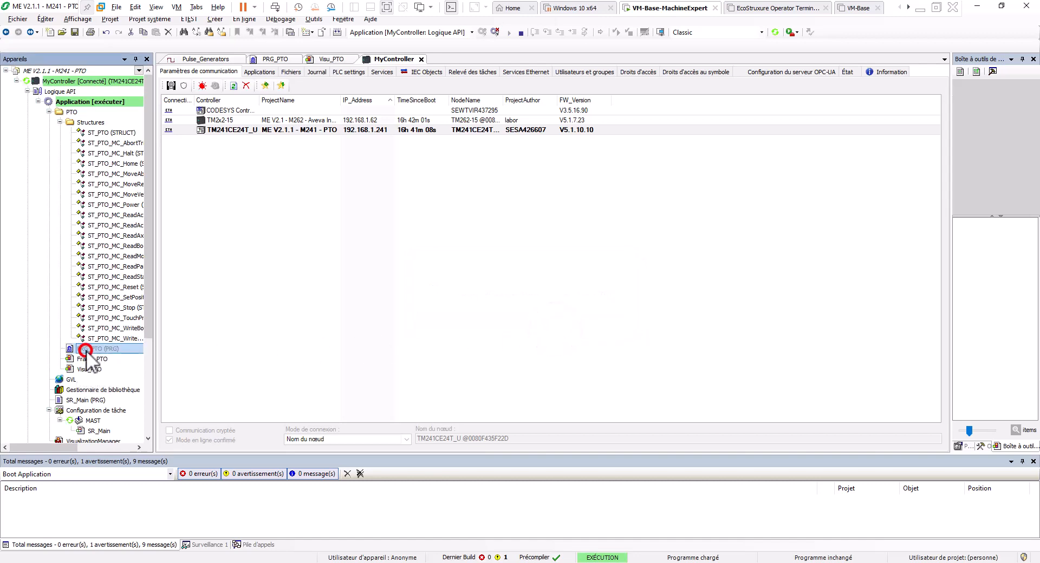
left_click(494, 32)
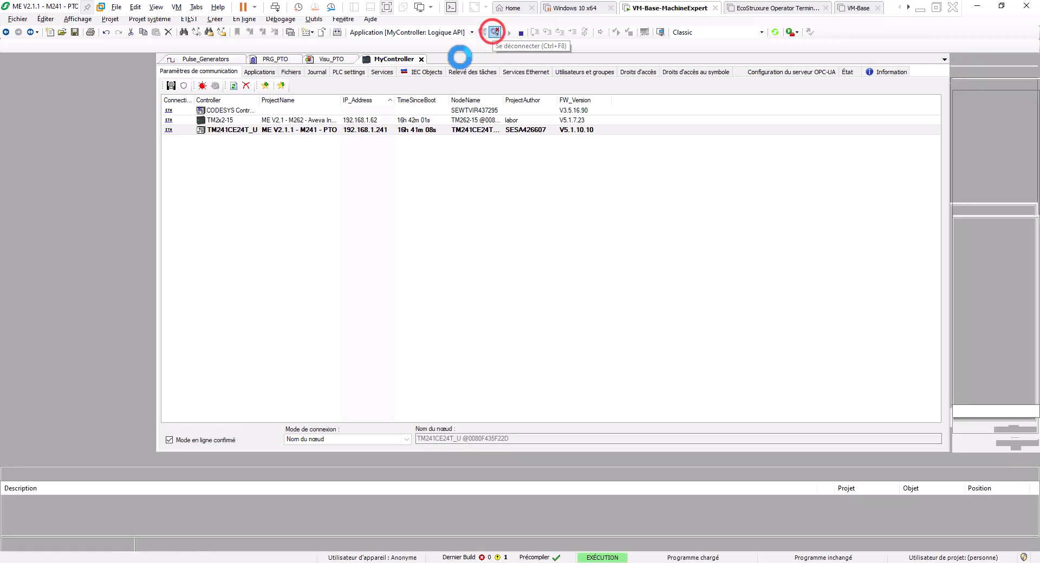
Assign PRG_PTO to the MAST task, and delete both the SR_Main call from the task and the SR_Main program
left_click_drag(114, 342, 83, 423)
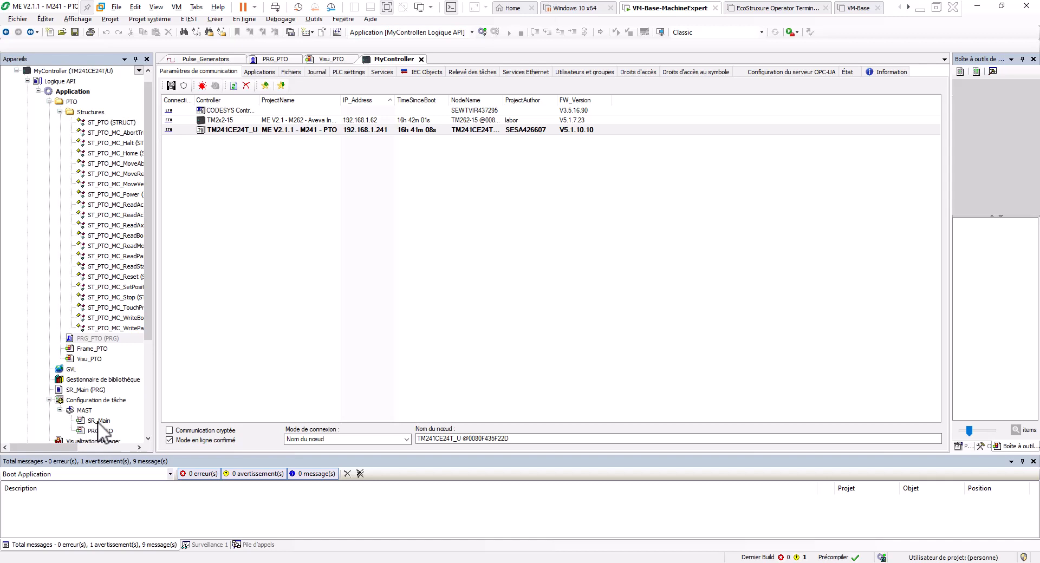
left_click(98, 422)
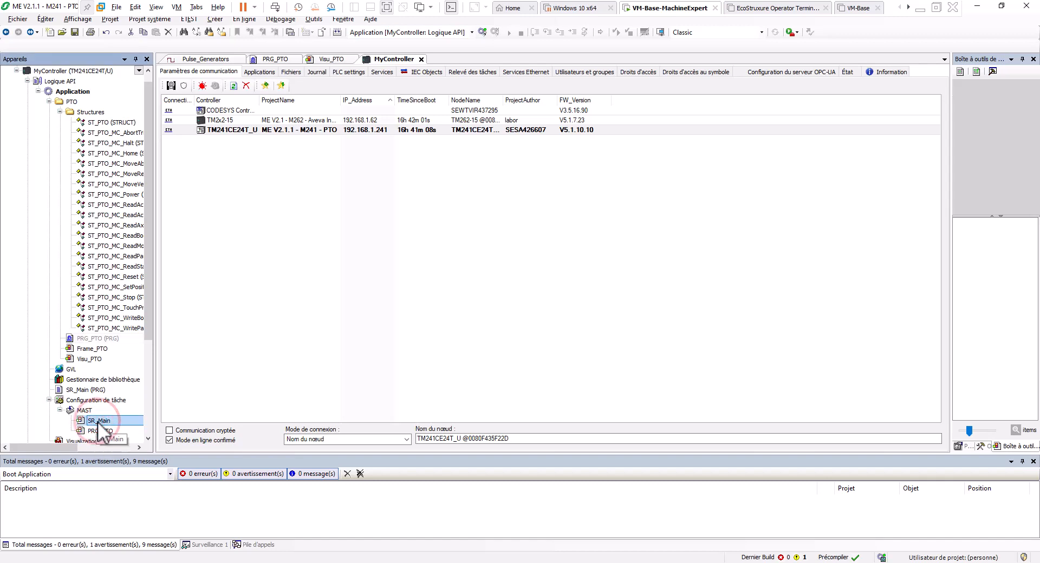
key("Delete")
left_click(80, 390)
key("Delete")
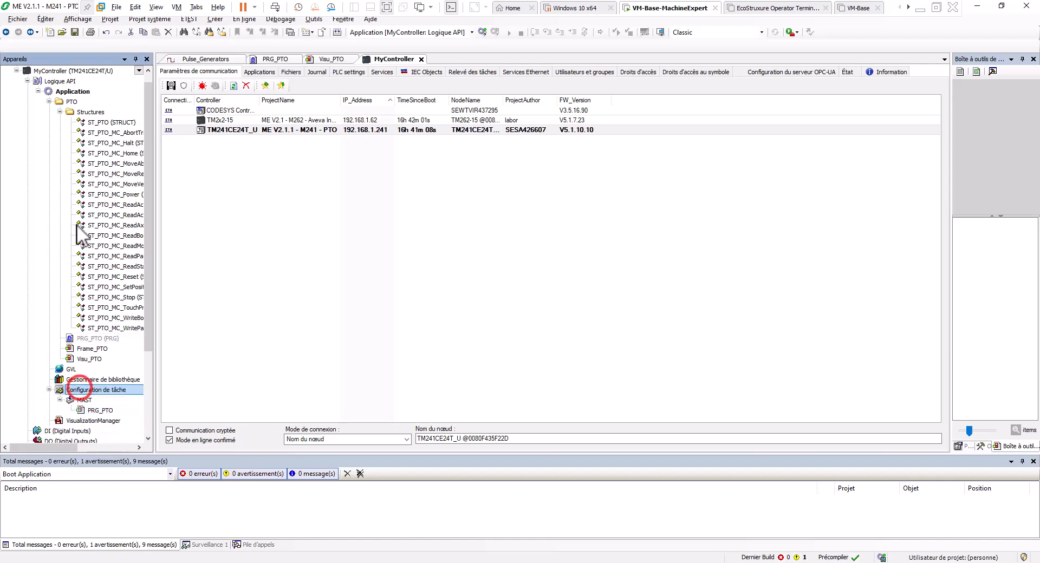
Import all objects of the Checks folder from Checks.export into the Application
left_click(73, 92)
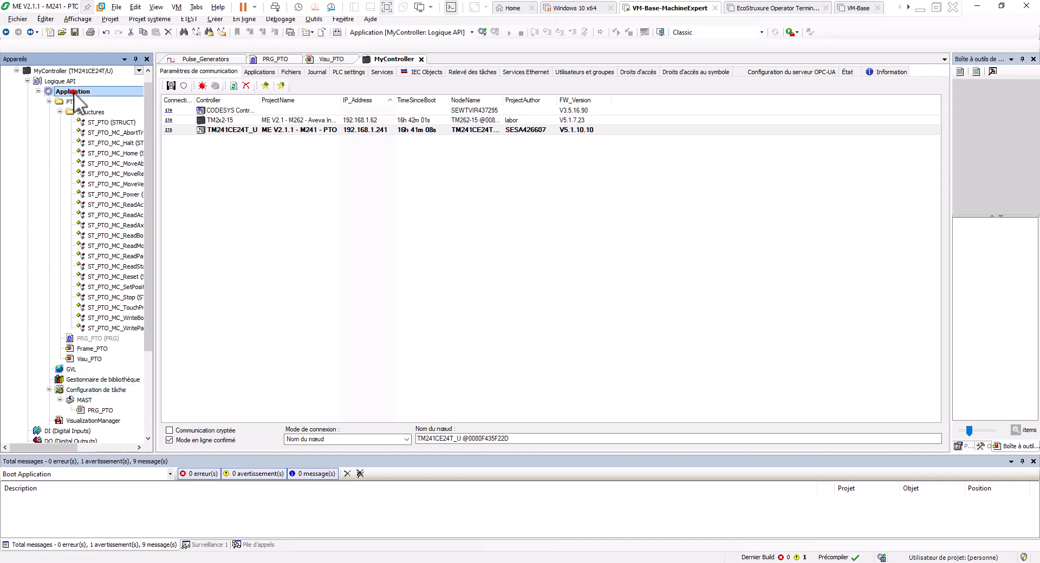
left_click(111, 19)
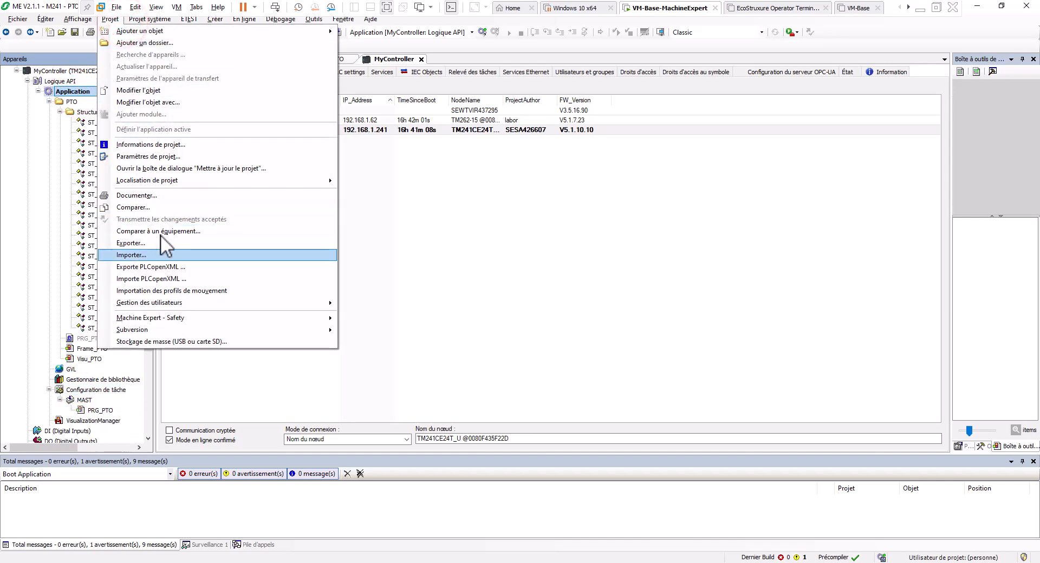
left_click(163, 256)
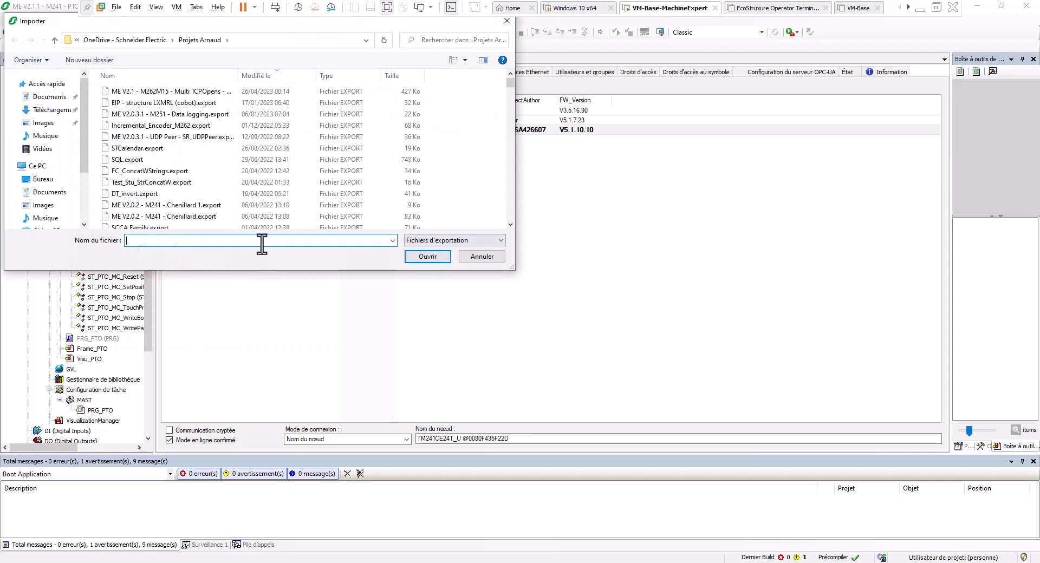
type("che")
left_click(262, 250)
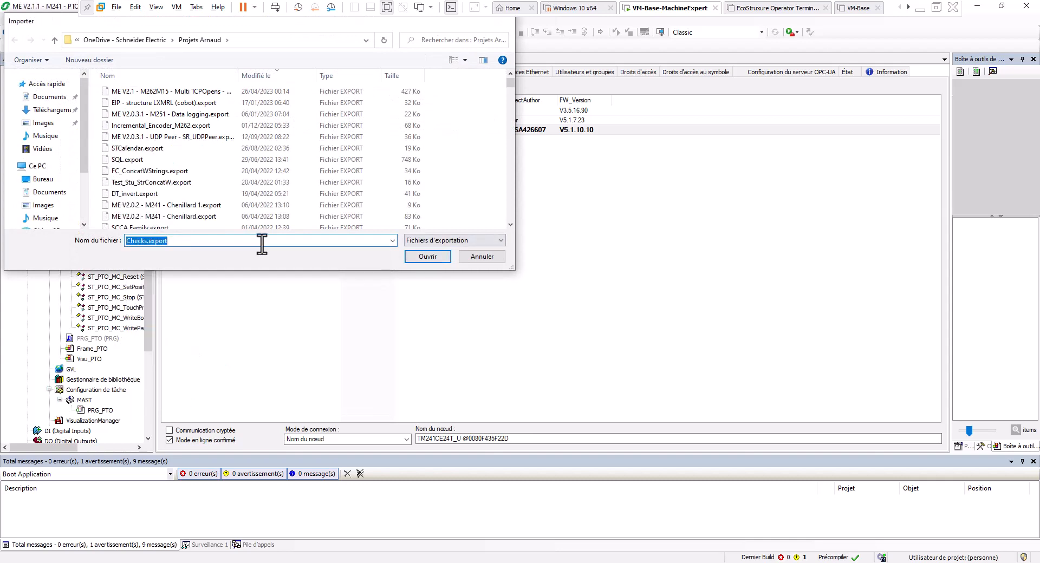
key("Return")
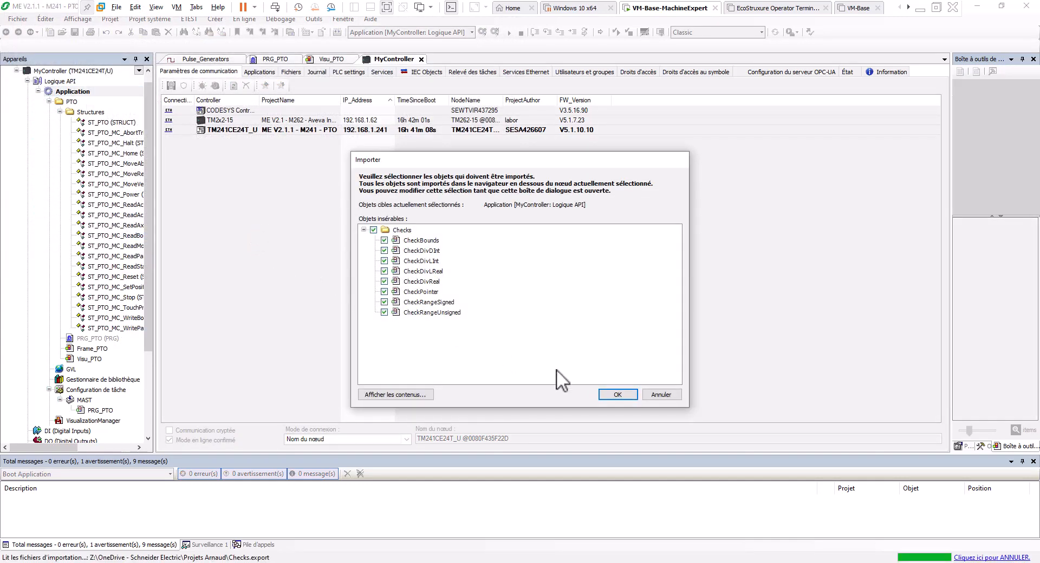
left_click(614, 395)
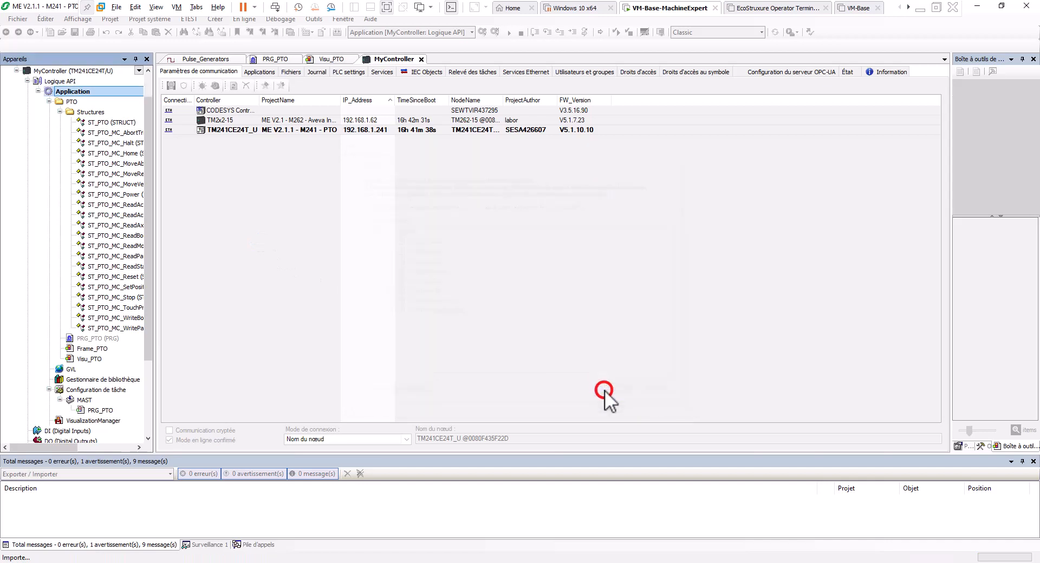
Finish the Checks import, and try to log in to the controller and load the latest code changes
left_click(582, 339)
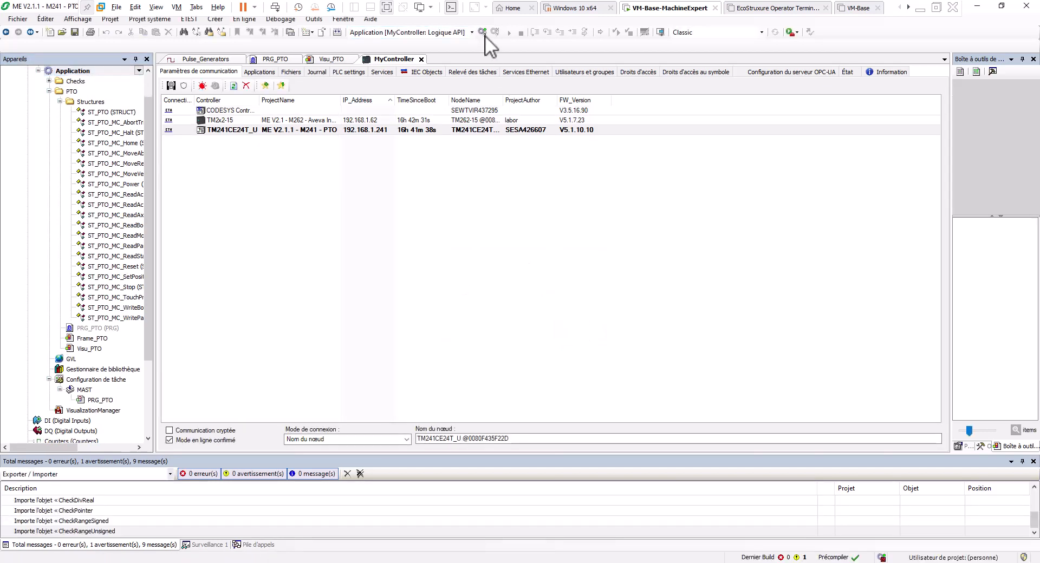
left_click(482, 32)
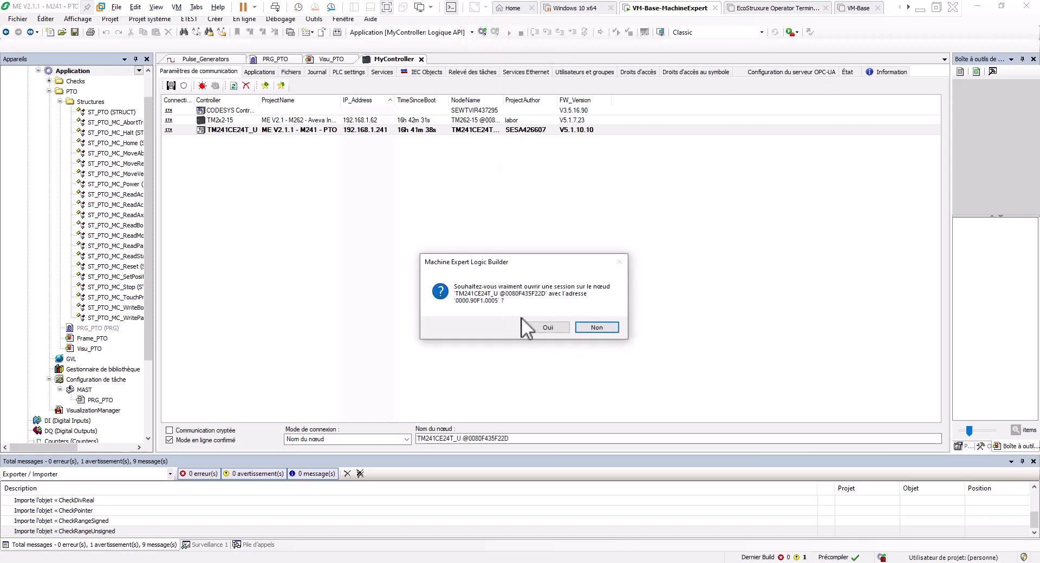
left_click(553, 328)
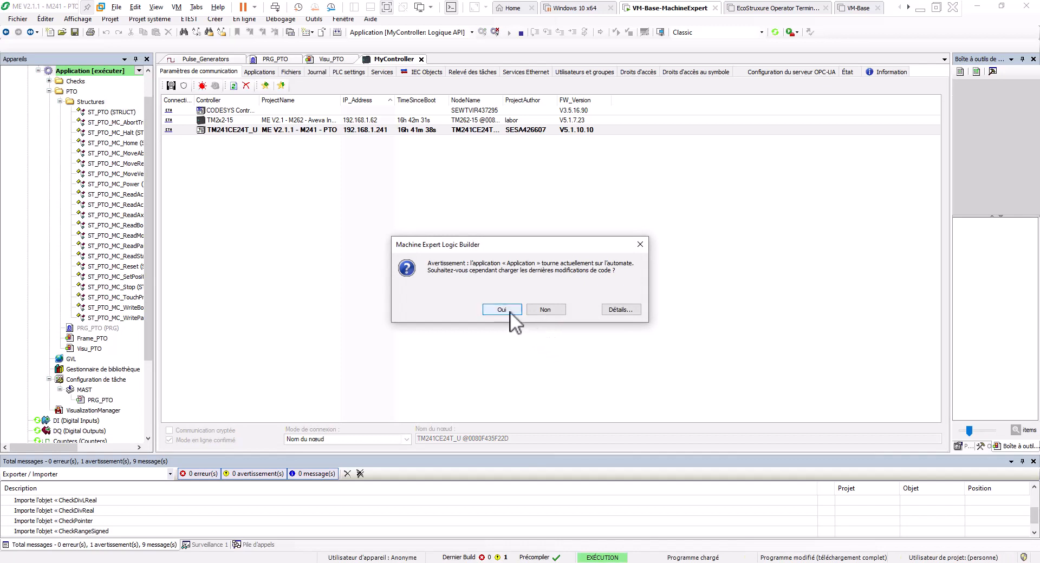
left_click(502, 310)
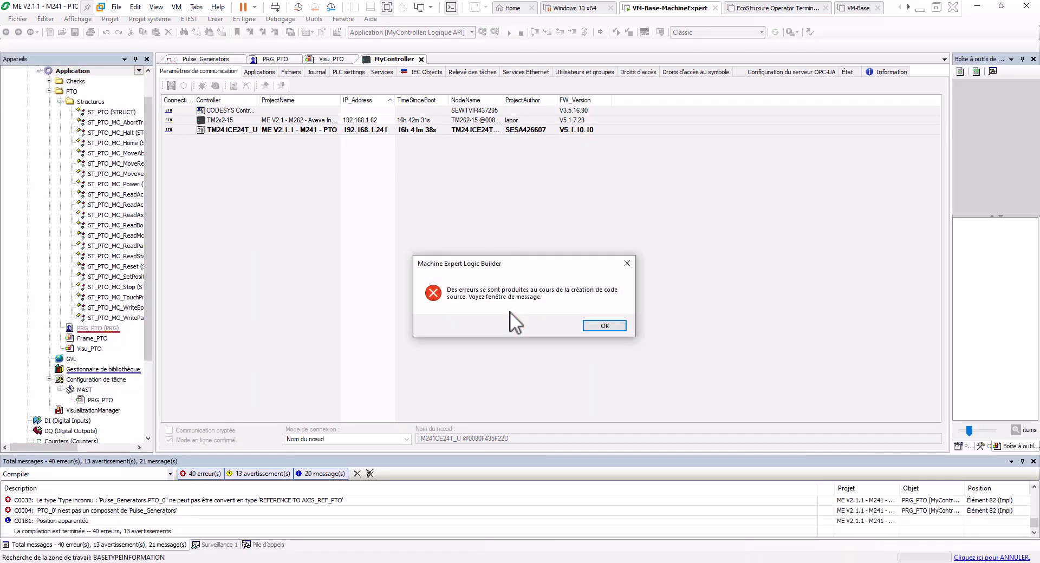
left_click(605, 326)
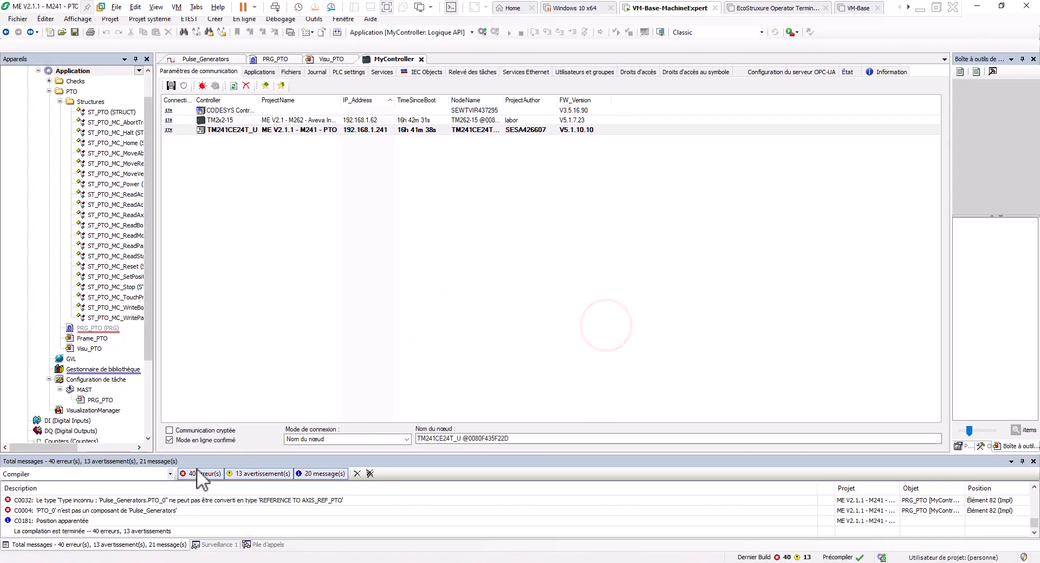
Open the compile error's location in PRG_PTO and set the Axis input variable of the motion blocks to Pulse_Generators.Axe
double_click(97, 503)
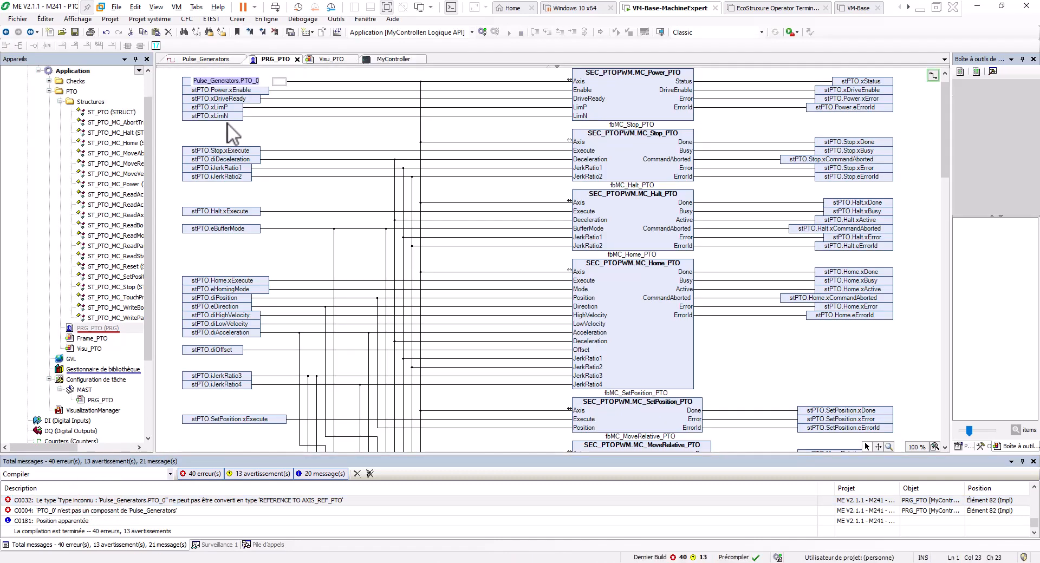
left_click(242, 79)
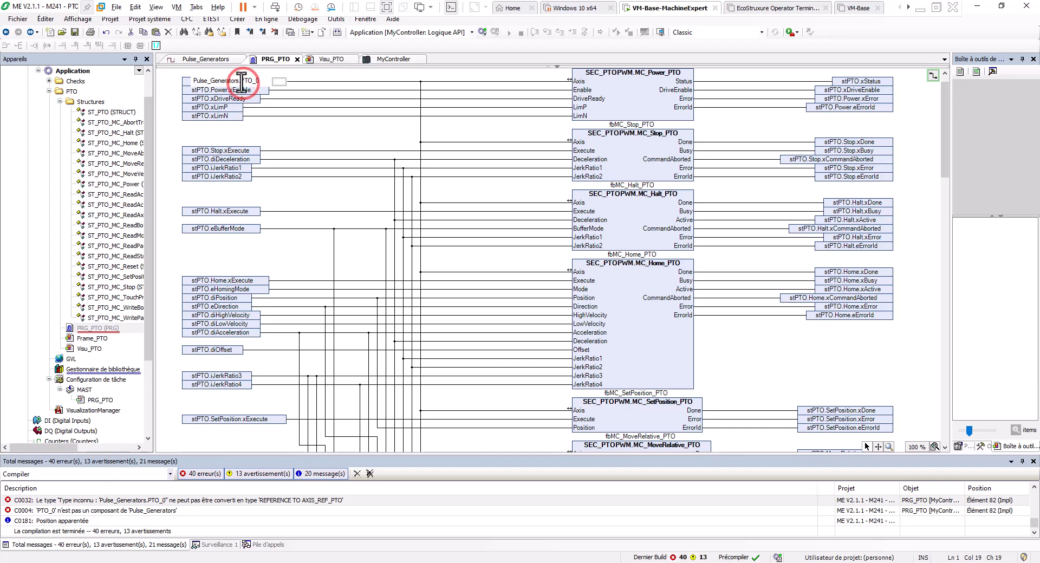
key("Delete")
key("Delete")
key("Delete")
key("Delete")
key("Delete")
type("A")
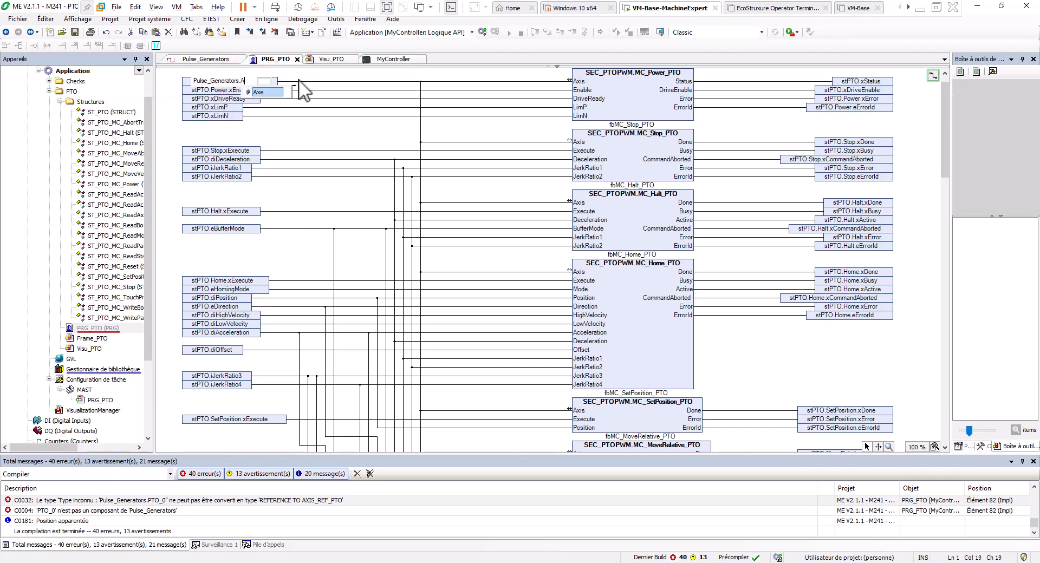
key("Return")
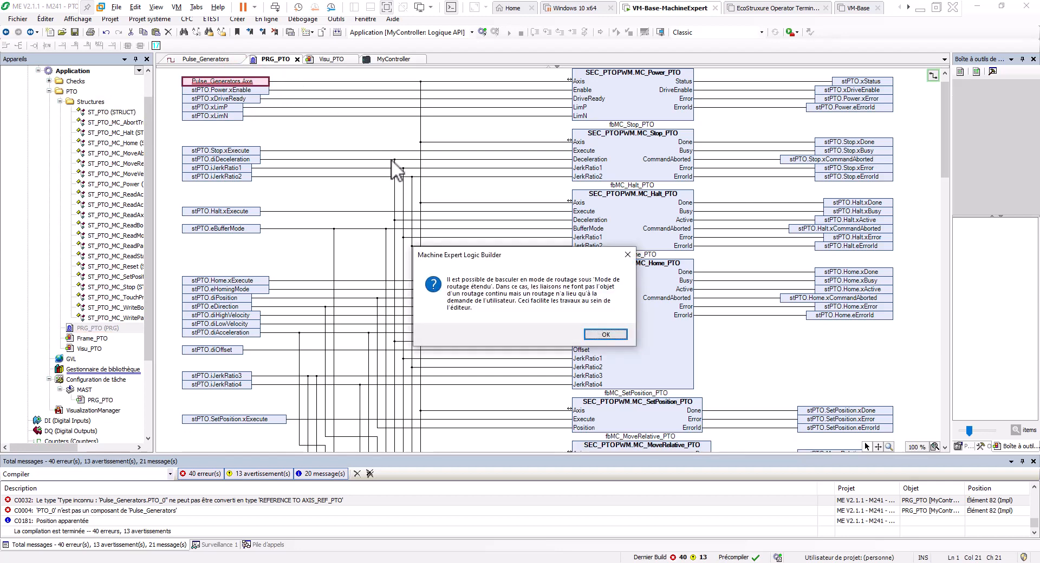
left_click(590, 332)
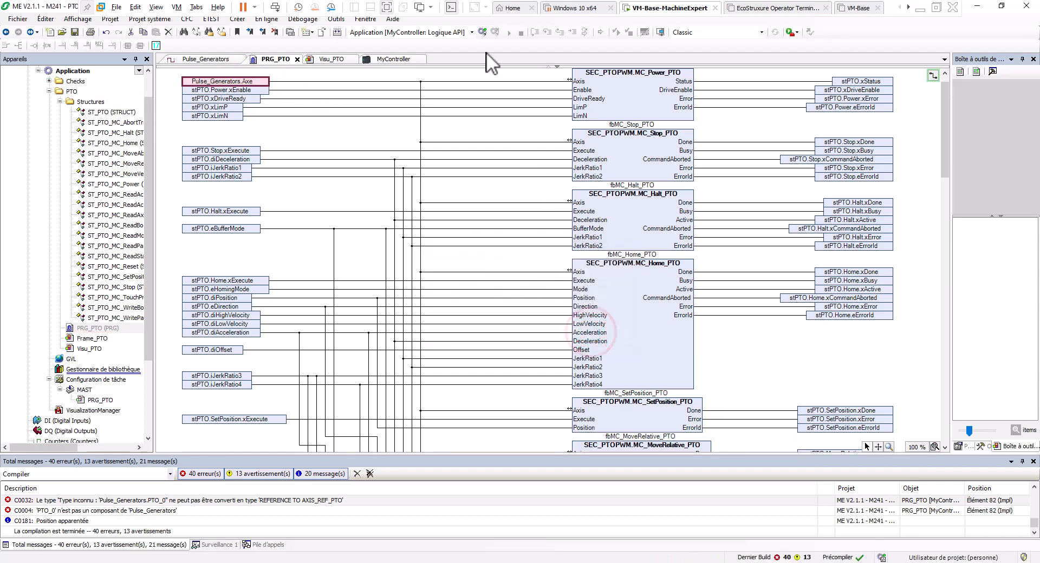
Log in and download the corrected application to the controller, replacing the running one, and start it
left_click(480, 34)
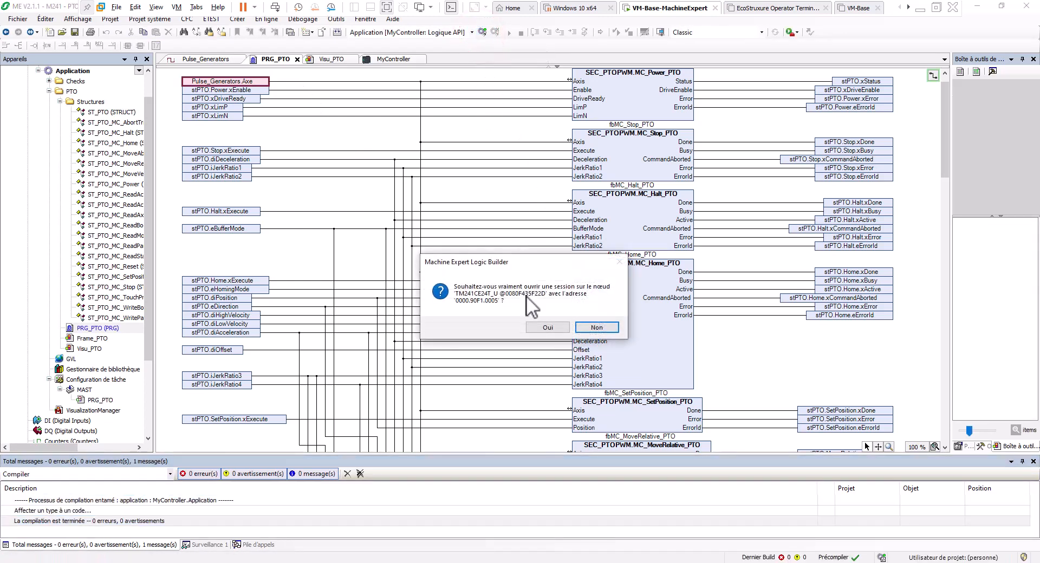
left_click(532, 326)
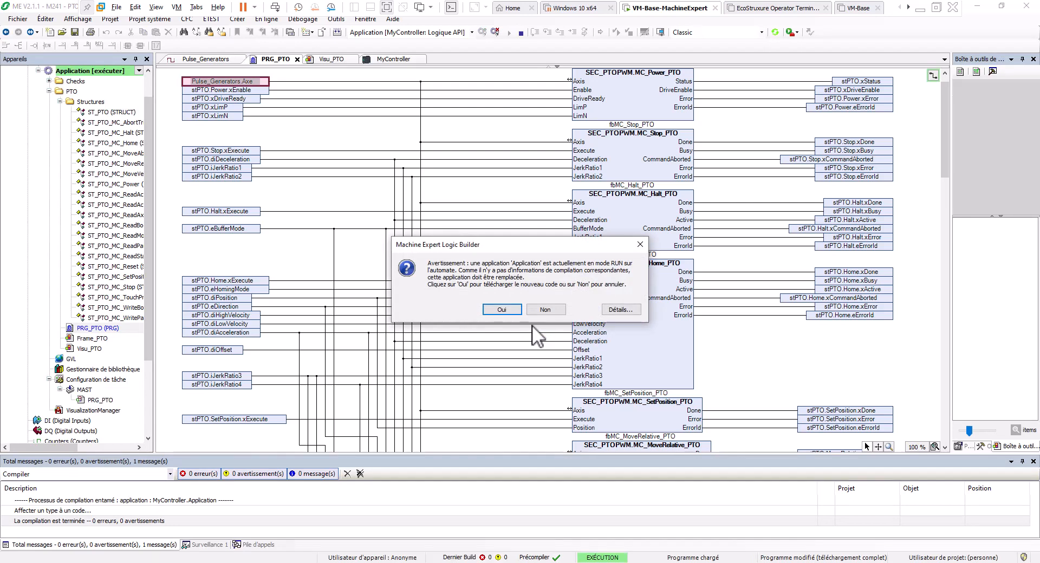
left_click(503, 310)
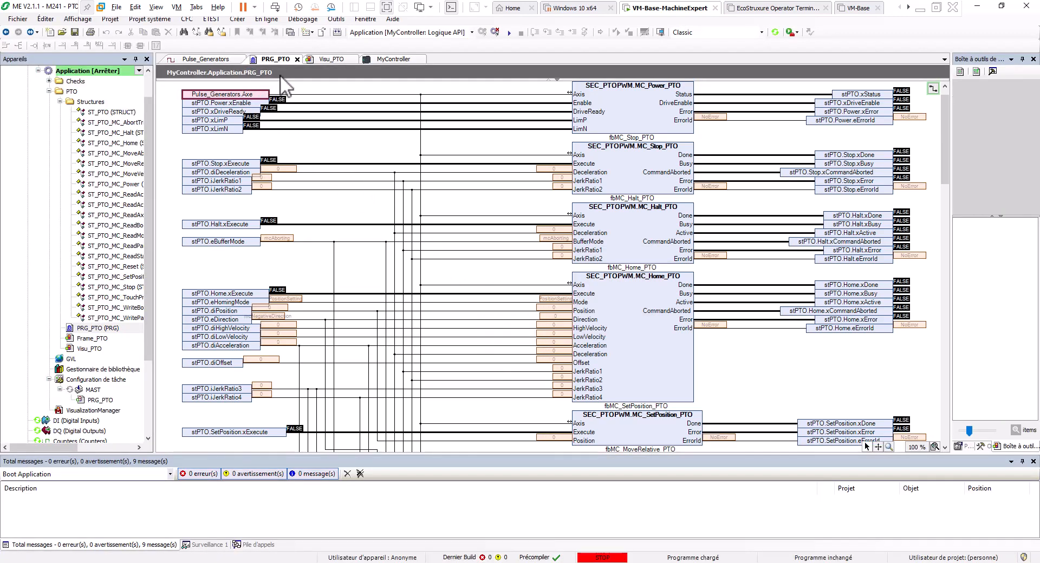
left_click(509, 33)
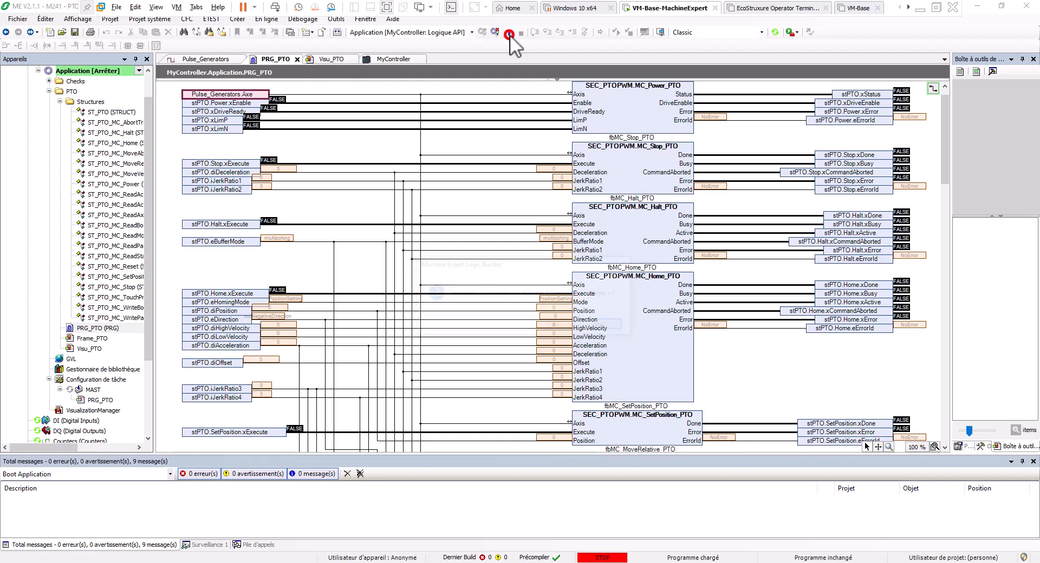
left_click(553, 326)
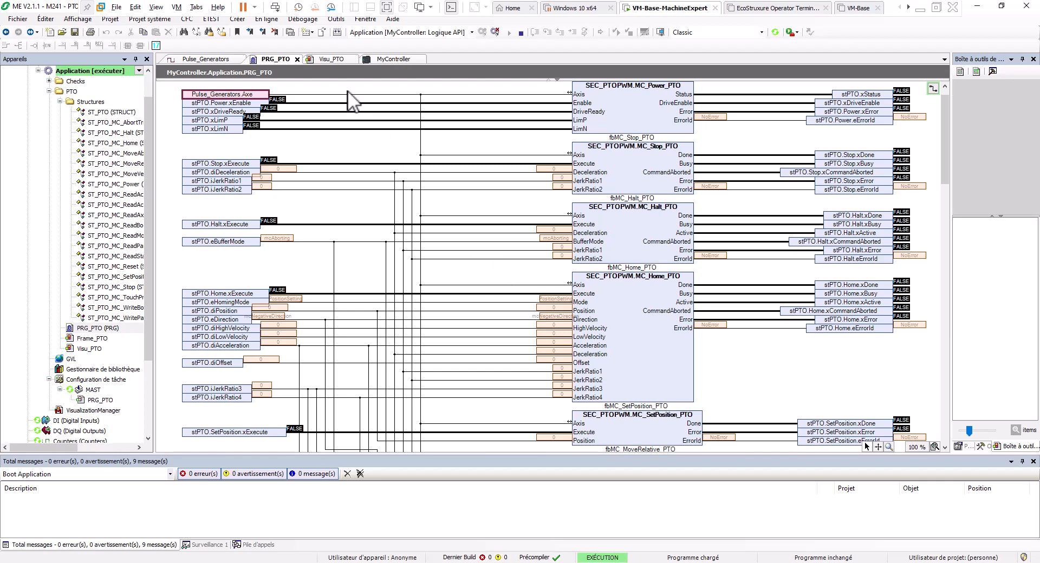
Open the Visu_PTO visualization and toggle the LimN input of MC_Power_PTO on and back off
left_click(320, 60)
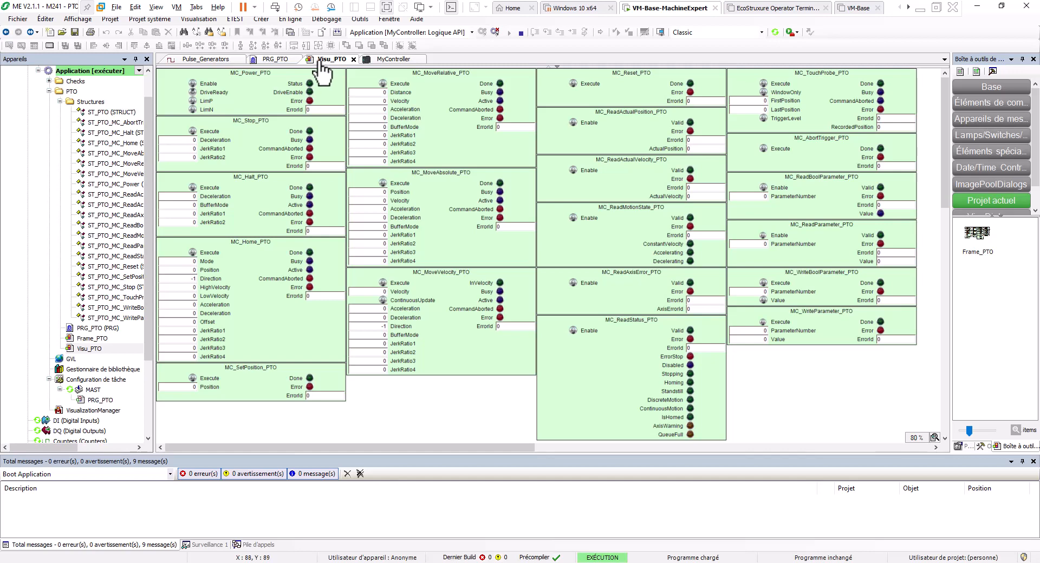
left_click(193, 109)
left_click(193, 109)
Review the software limits activation parameter and its illustration in the Axe (PTO) configuration of Pulse_Generators
left_click(215, 59)
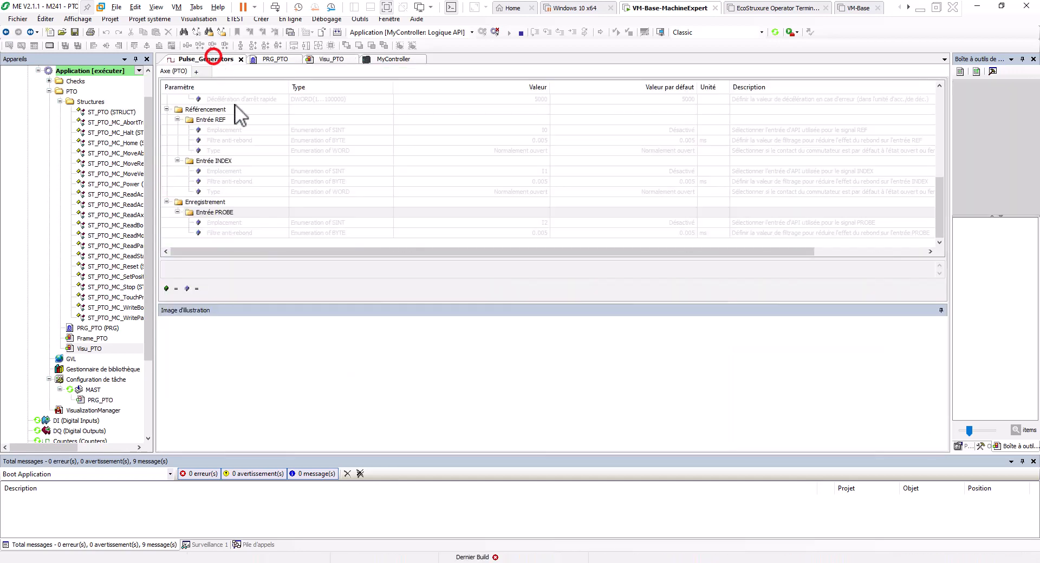
scroll(259, 162, "up", 2)
scroll(259, 161, "up", 4)
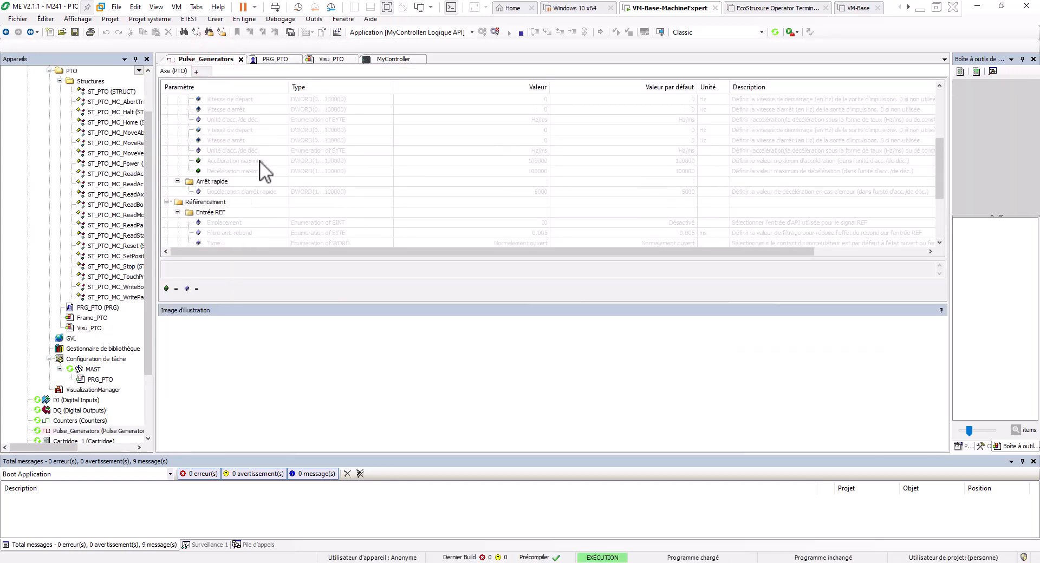
left_click(239, 159)
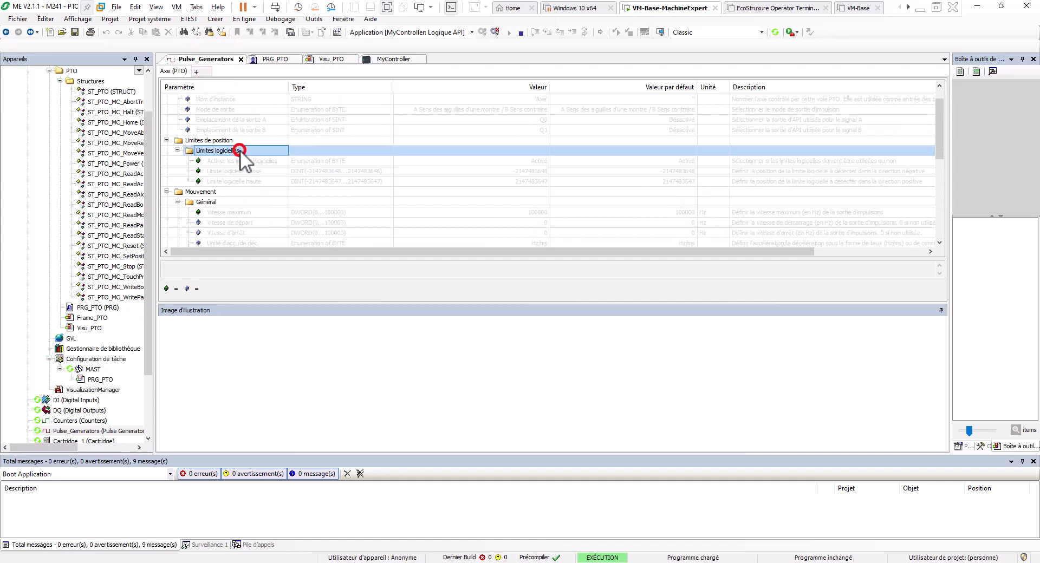
left_click(237, 160)
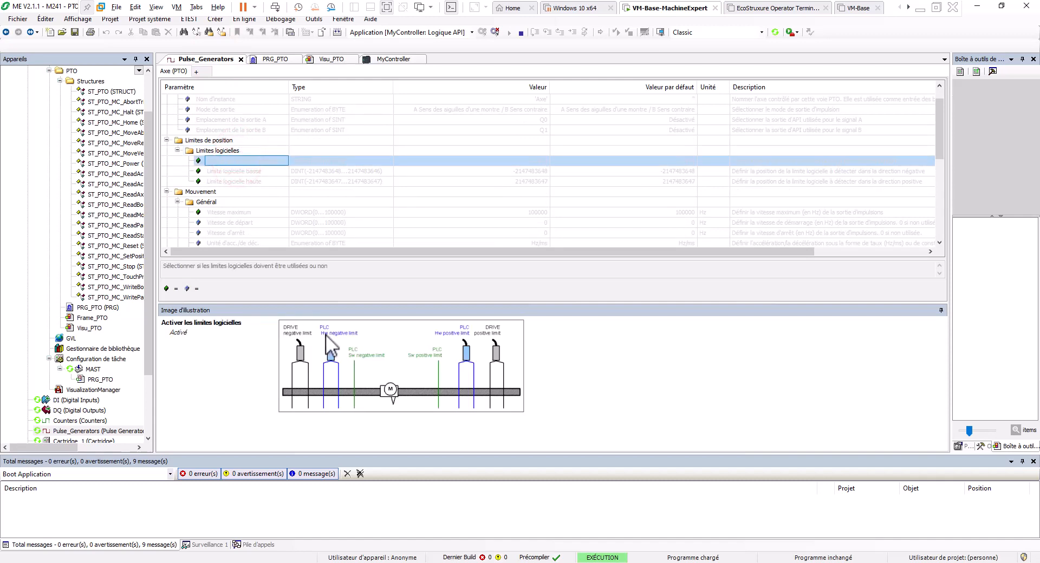
In Visu_PTO, power on the axis with Enable and DriveReady of MC_Power_PTO, and pulse Execute of MC_Reset_PTO
left_click(306, 60)
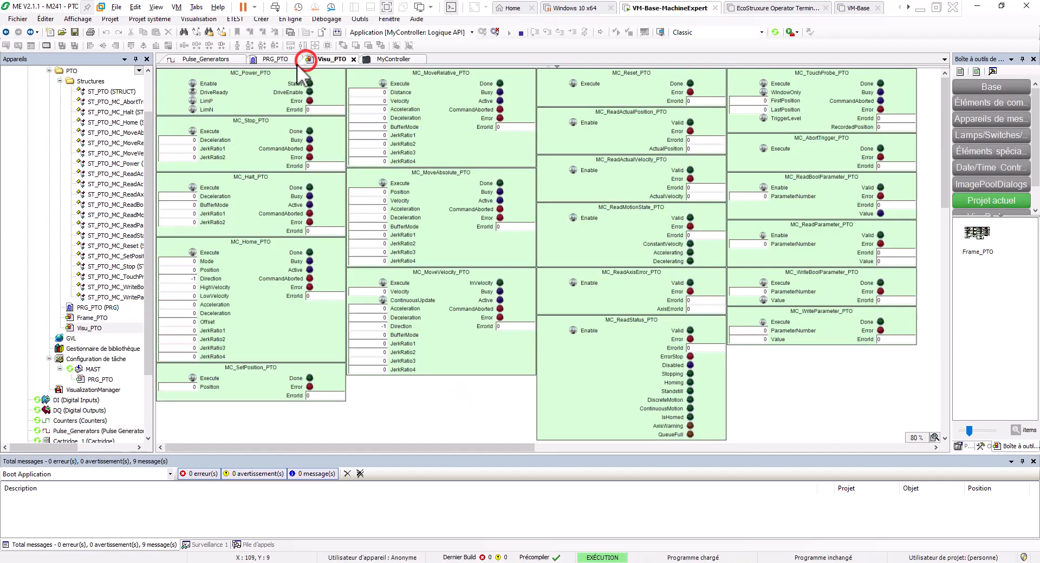
left_click(193, 101)
left_click(192, 84)
left_click(192, 93)
left_click(192, 84)
left_click(193, 84)
left_click(193, 83)
left_click(191, 92)
left_click(572, 84)
left_click(572, 85)
Test the LimP input of MC_Power_PTO, reading the fault with MC_ReadAxisError_PTO and resetting the axis with MC_Reset_PTO
left_click(193, 101)
left_click(572, 282)
left_click(572, 282)
left_click(193, 101)
left_click(574, 83)
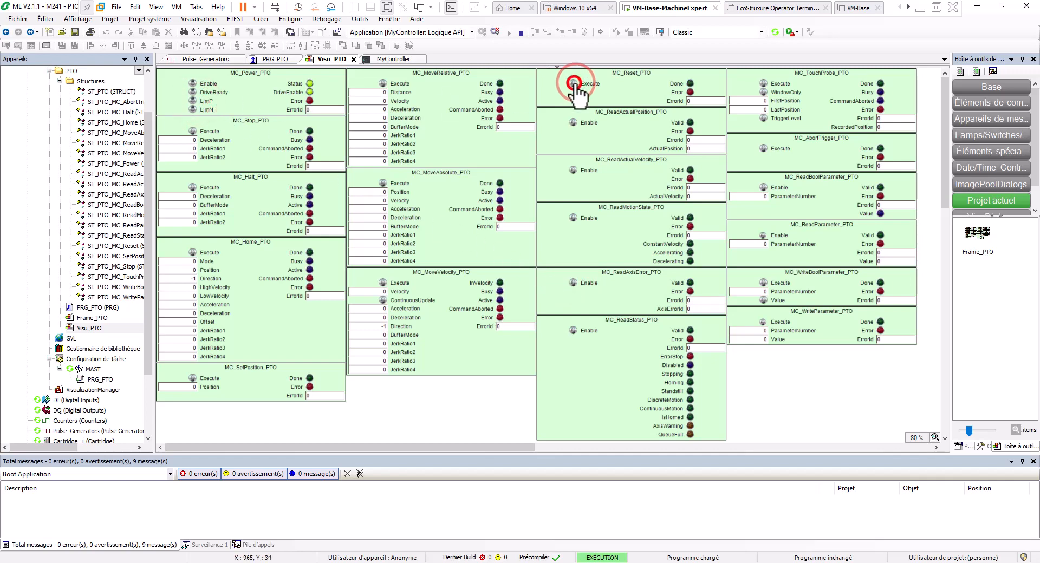
Test switching DriveReady off and on in MC_Power_PTO, checking MC_ReadAxisError_PTO and resetting the axis
left_click(573, 283)
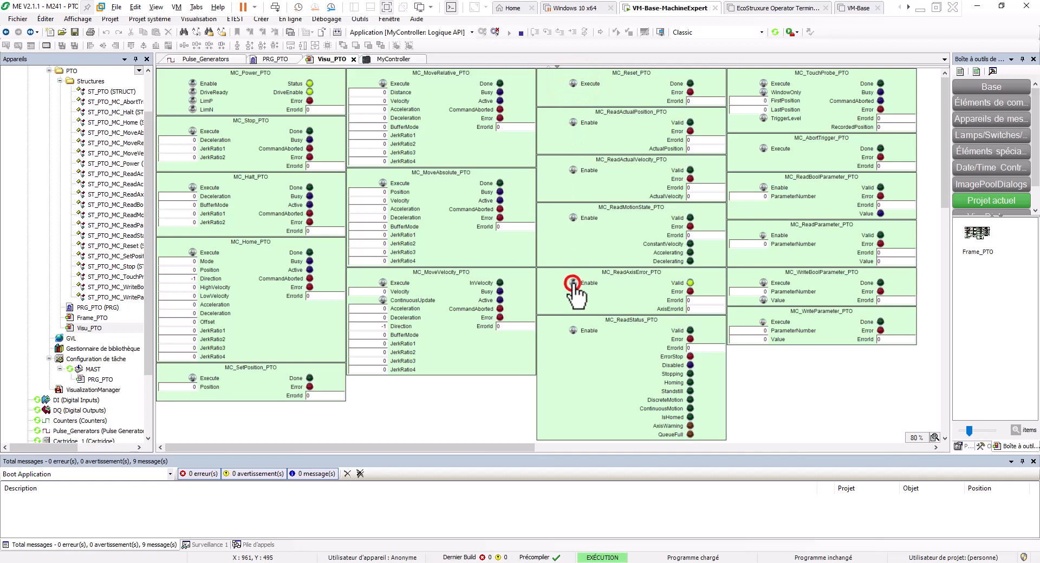
left_click(192, 90)
left_click(574, 283)
left_click(573, 284)
left_click(191, 91)
left_click(573, 83)
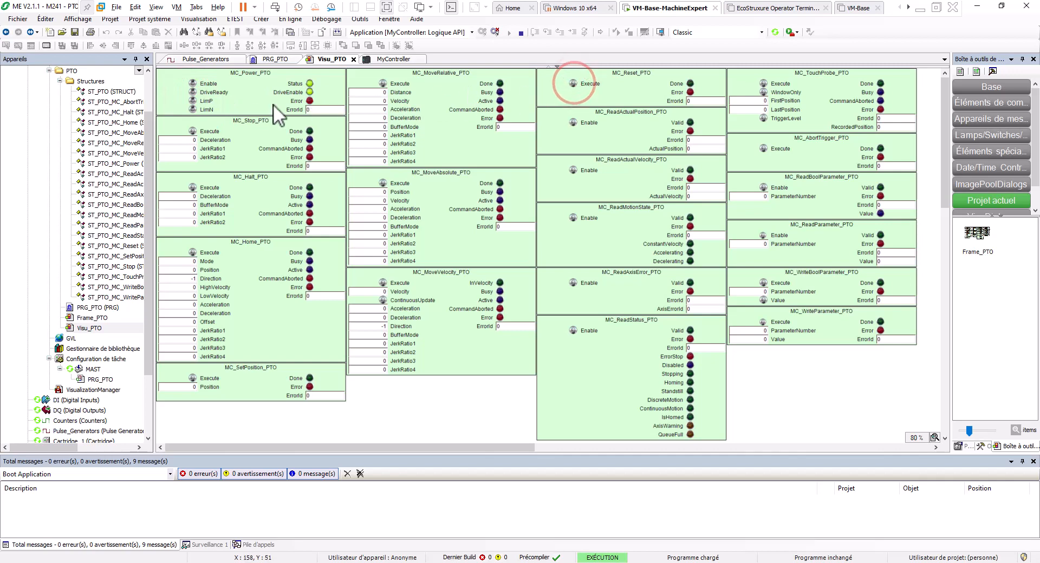
Test the LimN input of MC_Power_PTO, checking the axis error and clearing it with MC_Reset_PTO
left_click(193, 110)
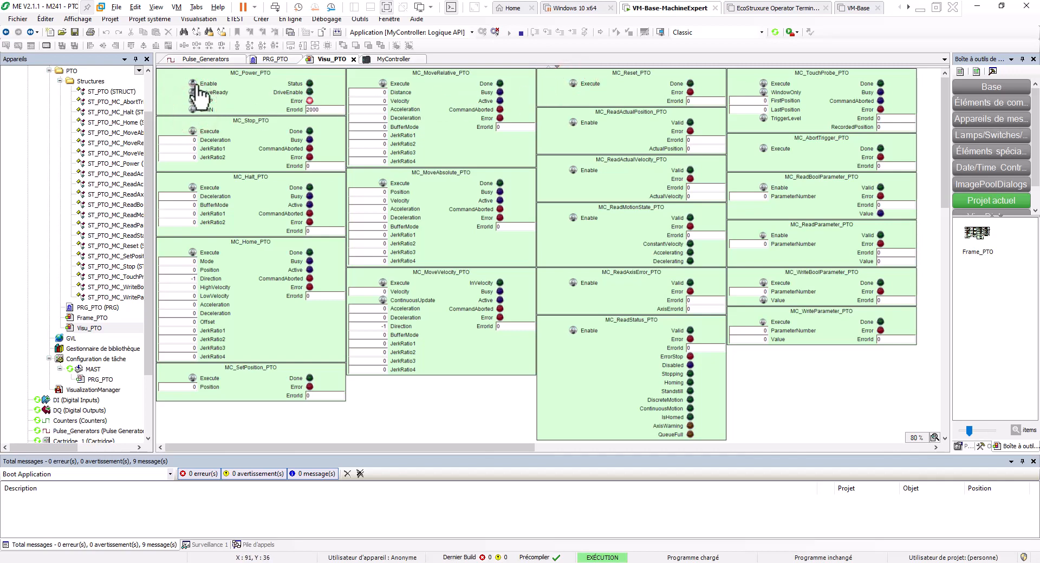
left_click(576, 282)
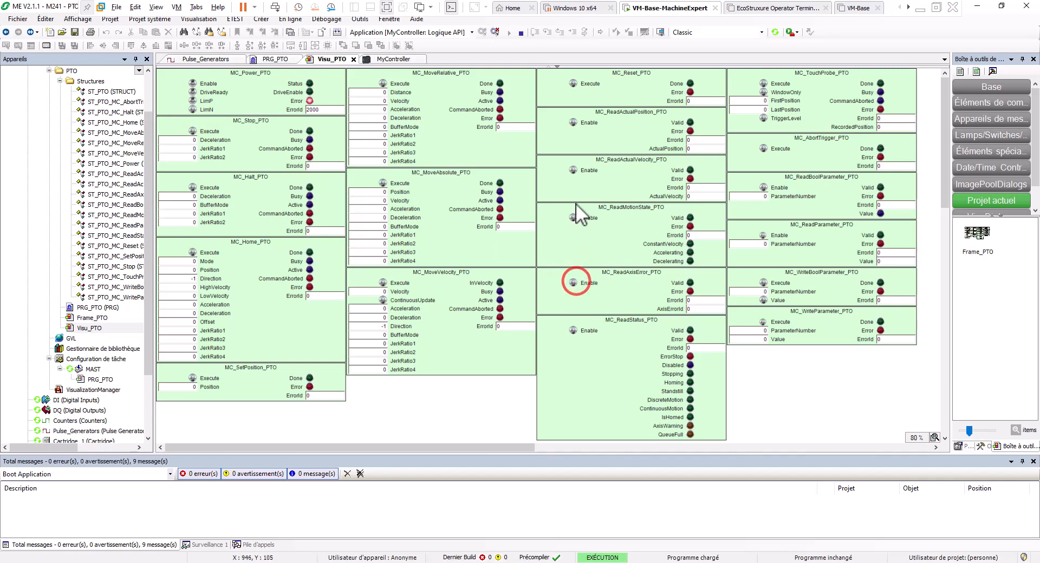
left_click(573, 84)
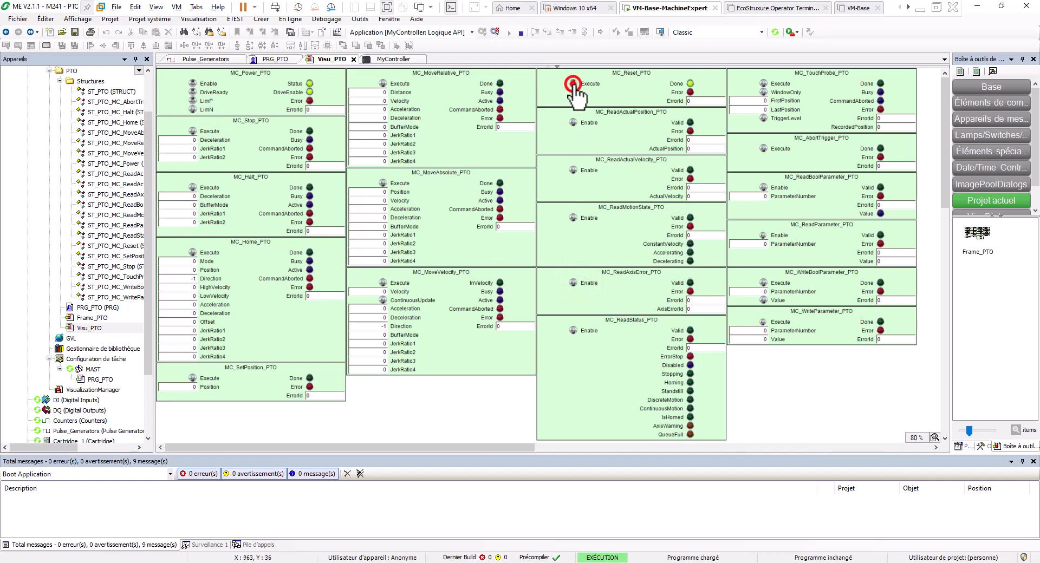
left_click(193, 110)
Enable MC_ReadActualPosition_PTO and MC_ReadActualVelocity_PTO to monitor the axis position and velocity
left_click(574, 123)
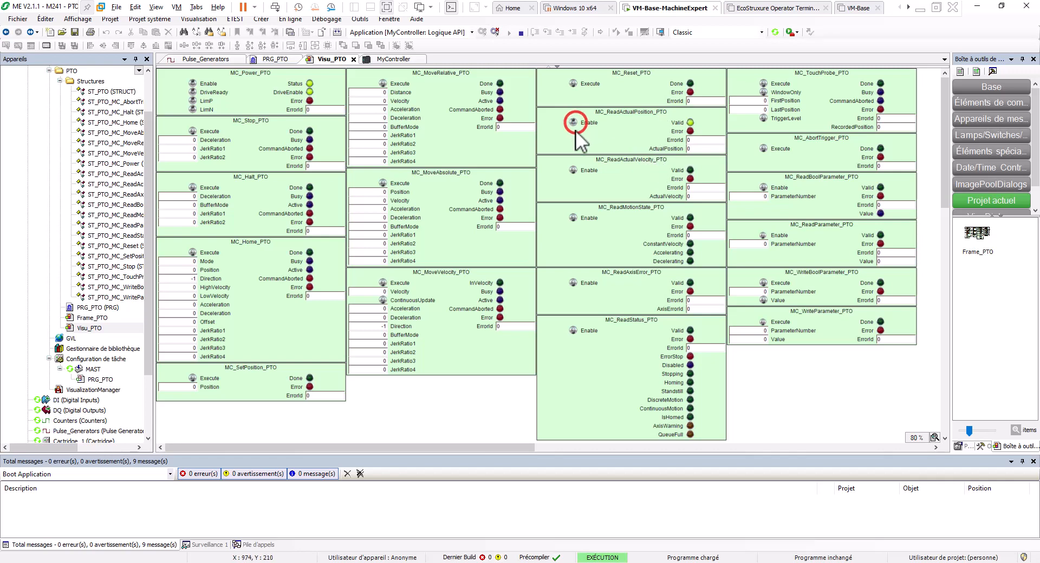
left_click(572, 169)
Set MC_MoveRelative_PTO to Distance 1000, Velocity 100, Acceleration 10 and Deceleration 10, and execute the move
left_click(380, 92)
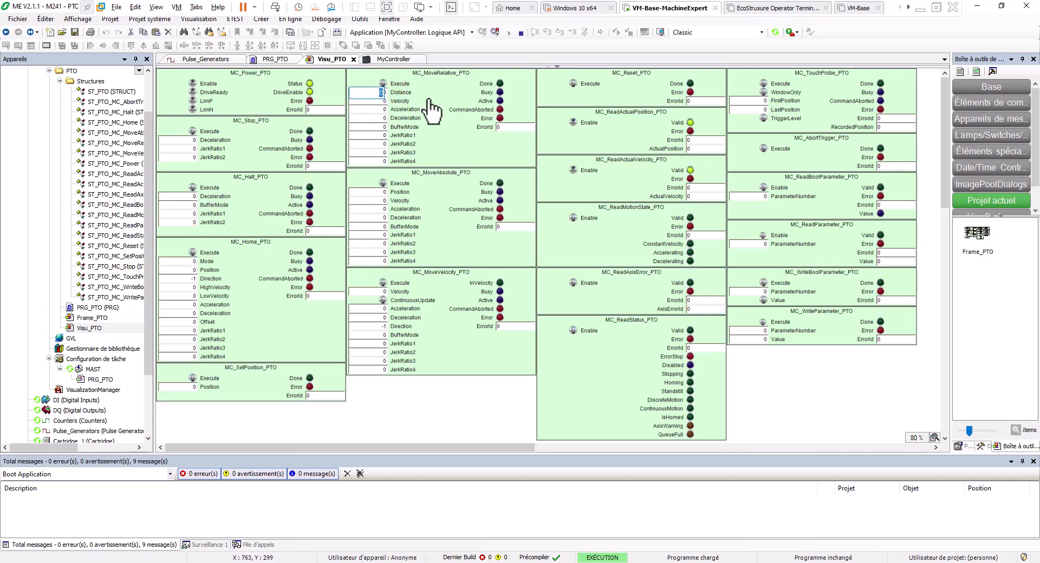
type("1000")
key("Return")
left_click(386, 99)
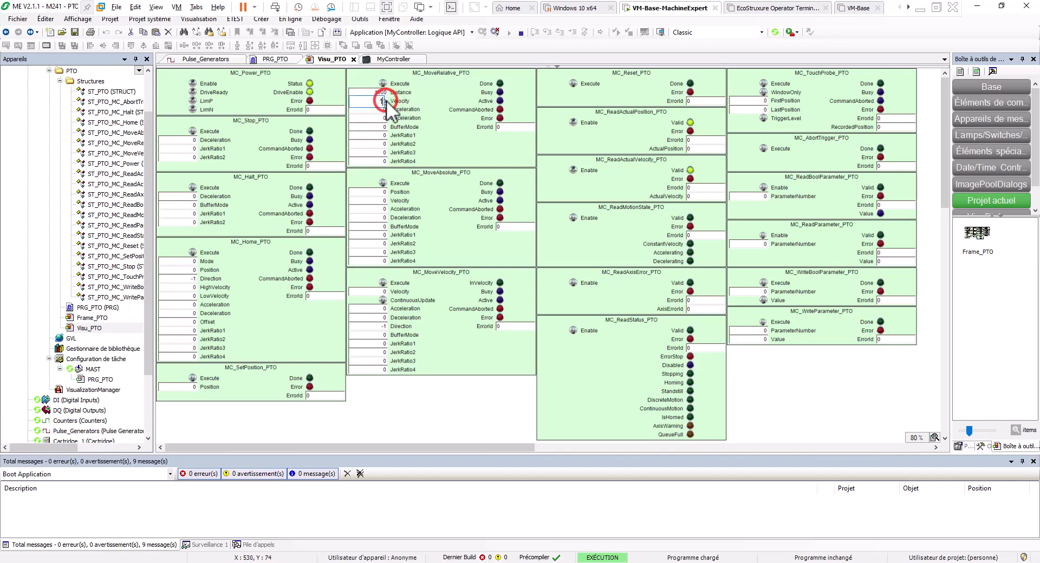
type("10")
left_click(376, 112)
type("10")
key("Return")
left_click(378, 116)
type("10")
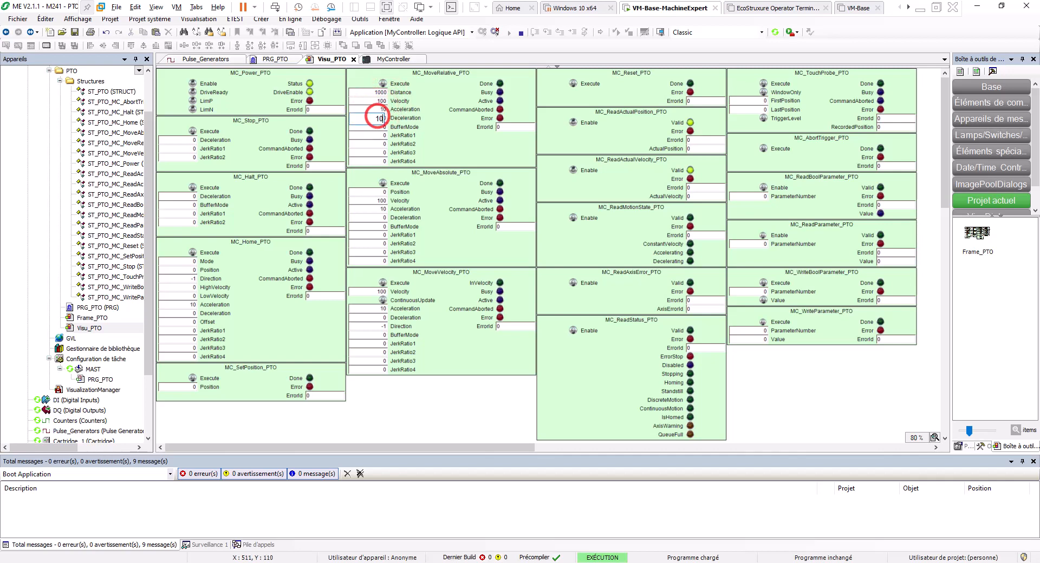
key("Return")
left_click(382, 85)
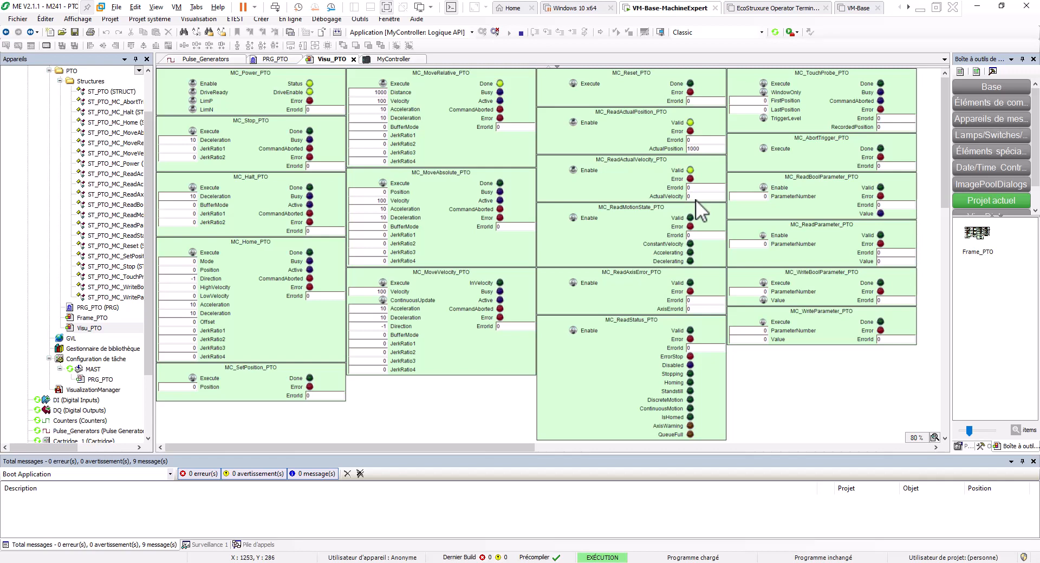
left_click(383, 84)
Set JerkRatio1 through JerkRatio4 of MC_MoveRelative_PTO to 100 and execute the relative move again
left_click(378, 134)
type("100")
key("Return")
left_click(375, 145)
type("100")
left_click(376, 151)
type("100")
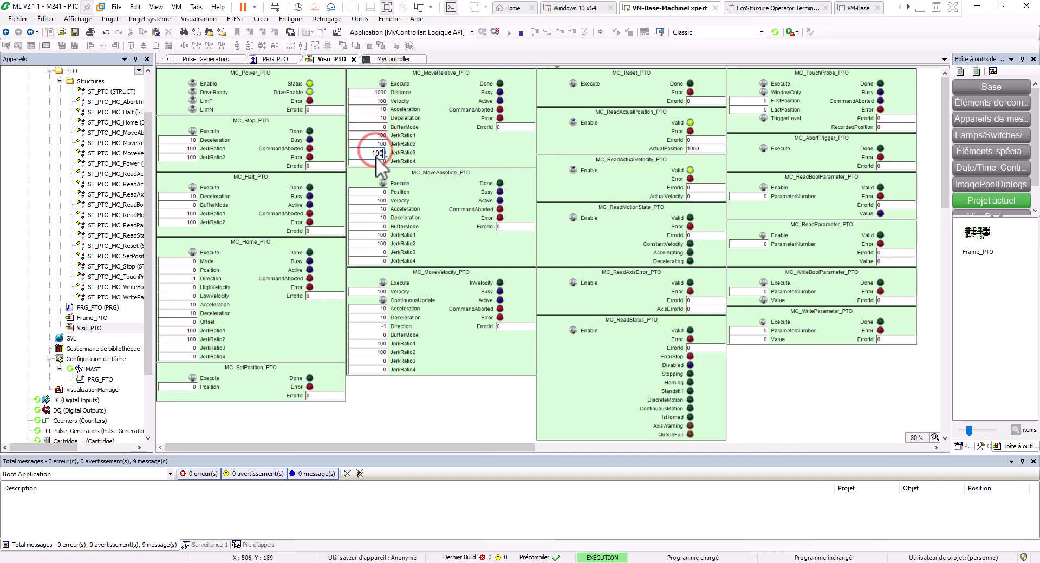
left_click(376, 158)
type("100")
key("Return")
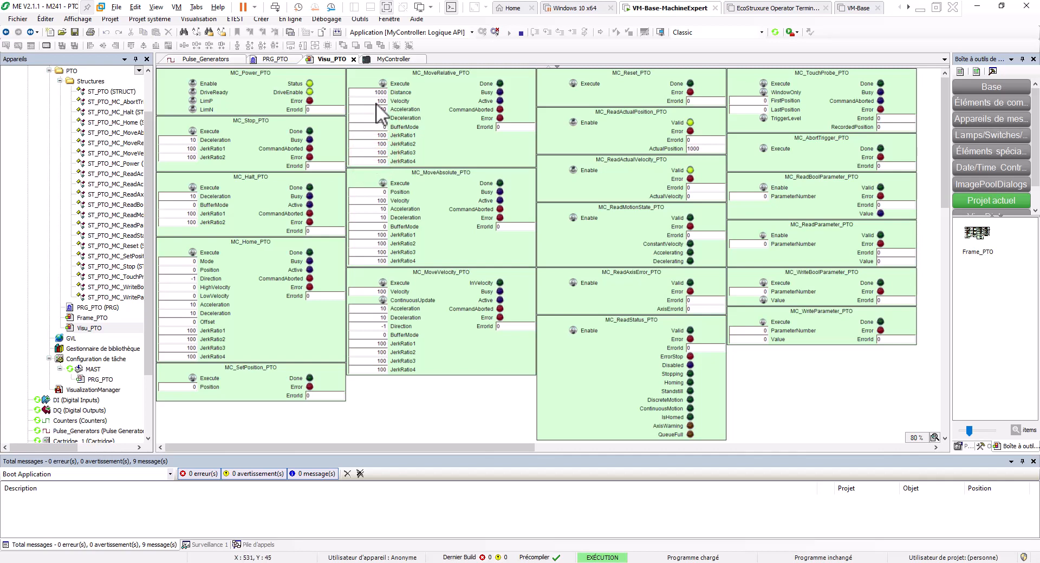
left_click(383, 83)
Set both Acceleration and Deceleration of MC_MoveRelative_PTO to 1
left_click(380, 111)
type("1")
key("Return")
left_click(375, 118)
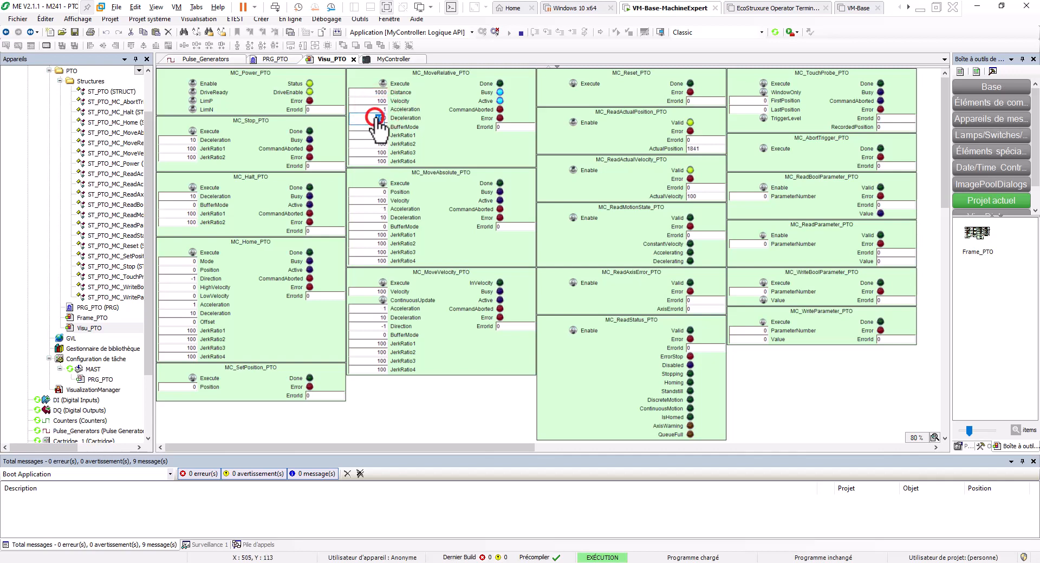
type("1")
key("Return")
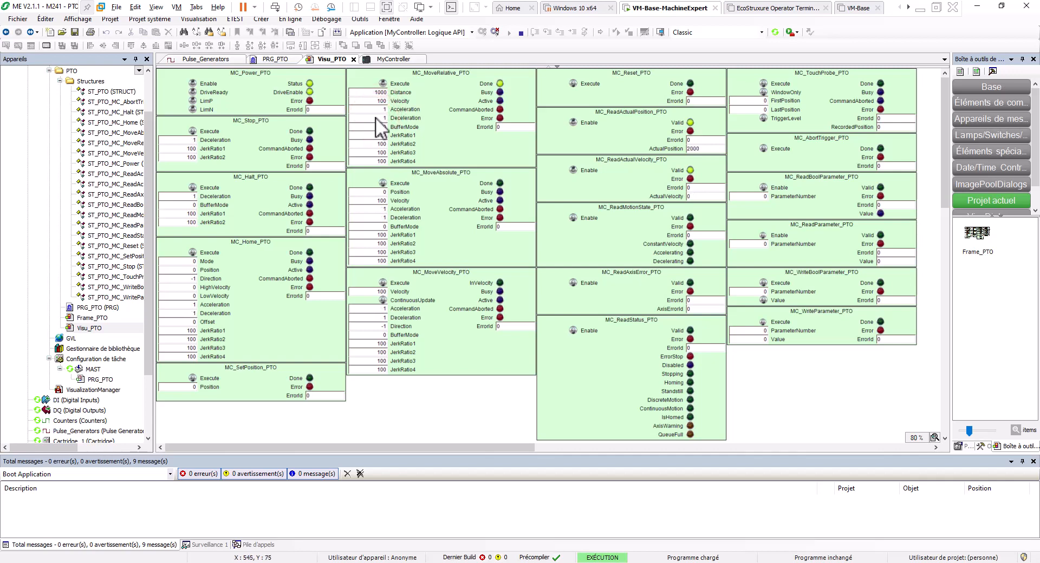
Set MC_MoveRelative_PTO to Distance 10000, Velocity 1000, Acceleration 10 and Deceleration 10, and execute the move
left_click(383, 101)
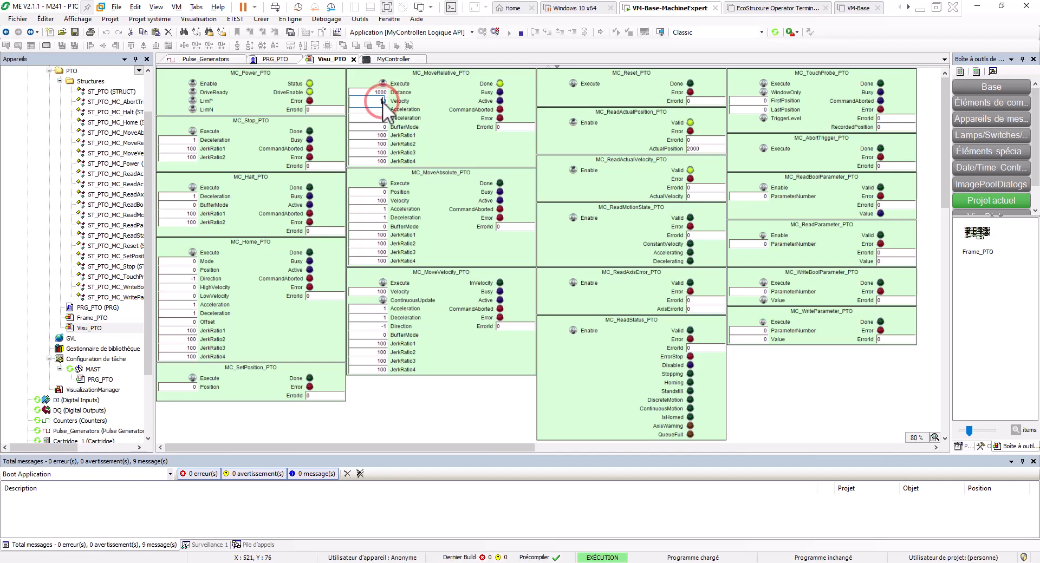
type("1000")
key("Return")
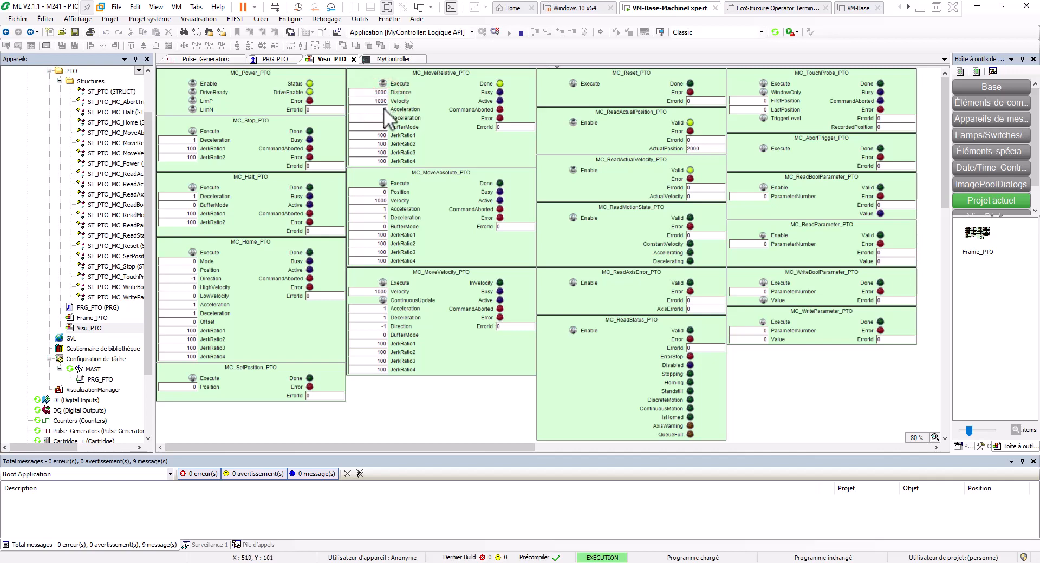
left_click(383, 109)
type("10")
left_click(383, 118)
left_click(385, 109)
left_click(384, 93)
type("10000")
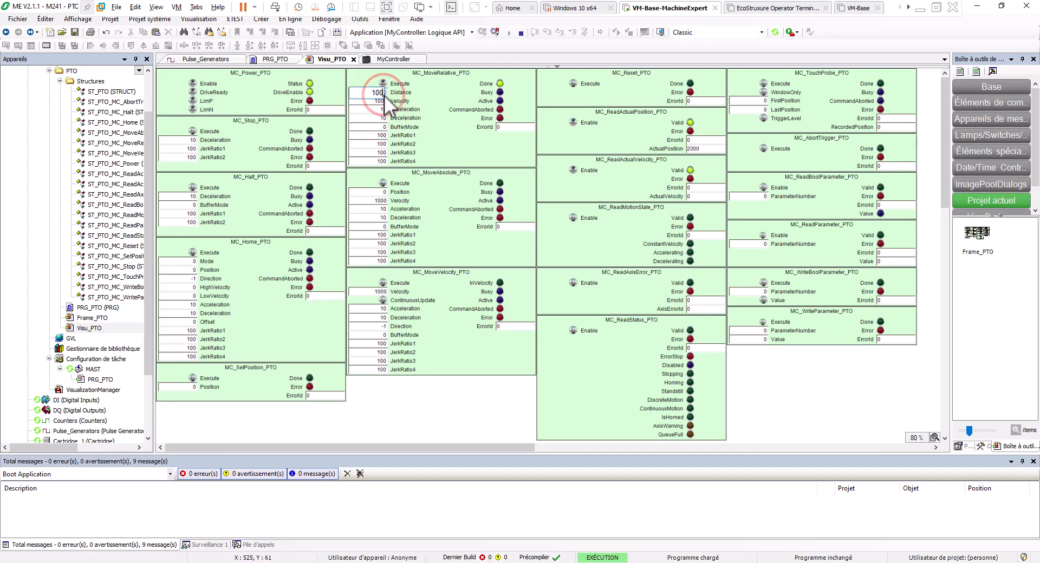
key("Return")
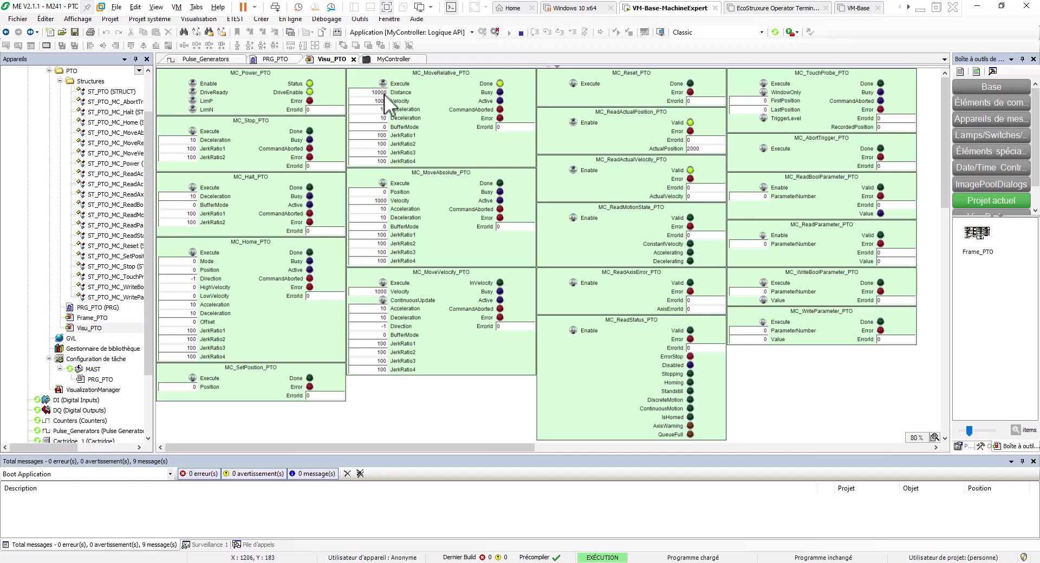
left_click(383, 84)
left_click(384, 84)
Set Acceleration and Deceleration of MC_MoveRelative_PTO back to 1 and execute the relative move again
left_click(382, 109)
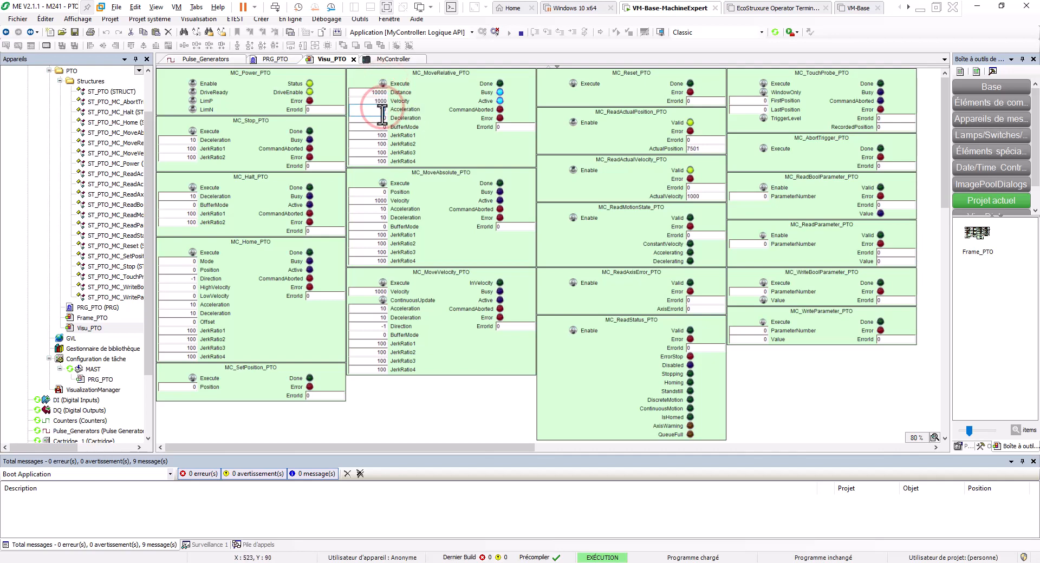
type("1")
key("Return")
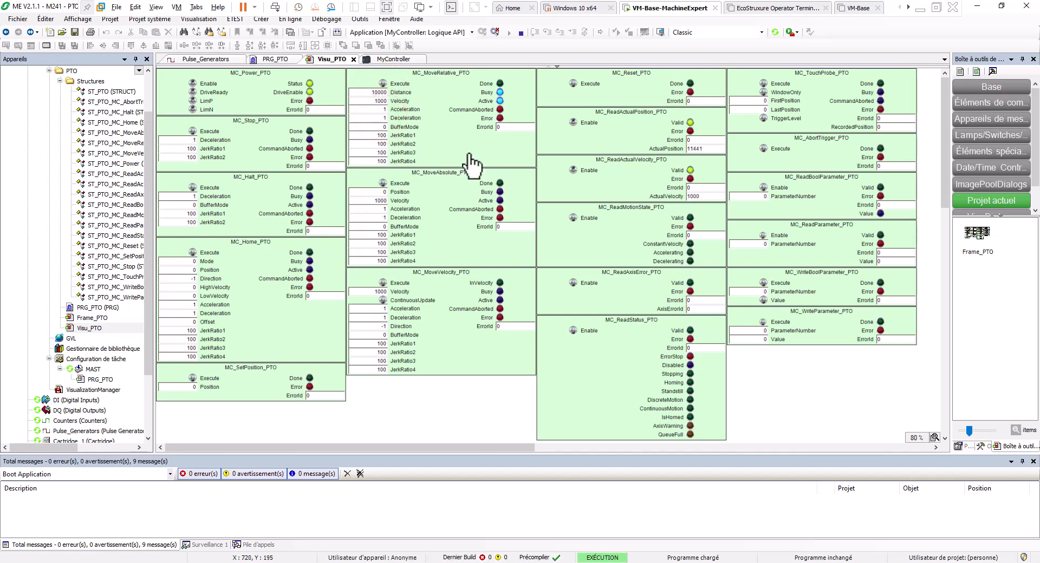
left_click(382, 83)
left_click(382, 83)
Set the Position of MC_SetPosition_PTO to -187 and execute the block
left_click(189, 387)
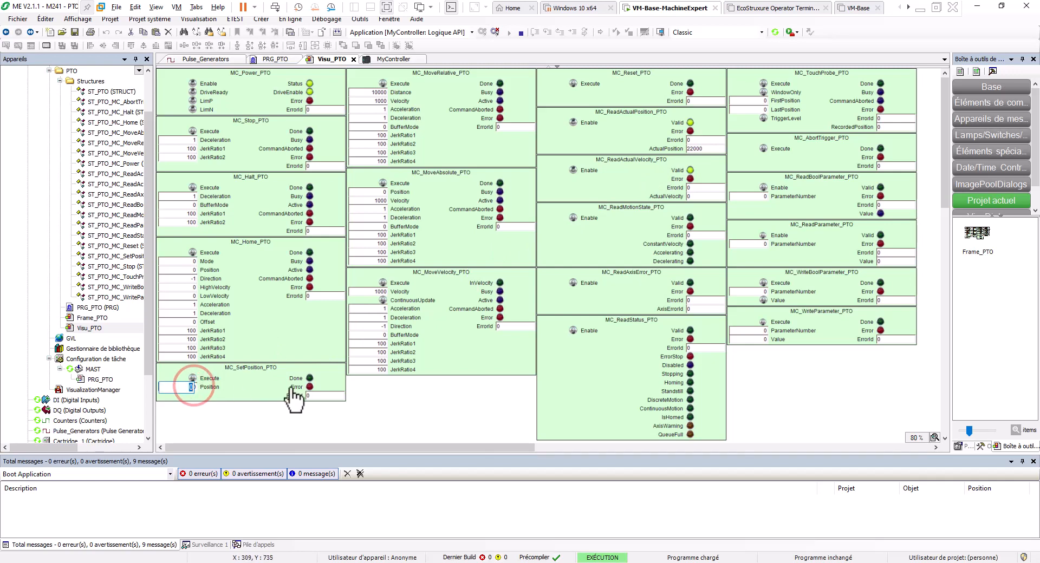
type("+18")
key("BackSpace")
key("BackSpace")
key("BackSpace")
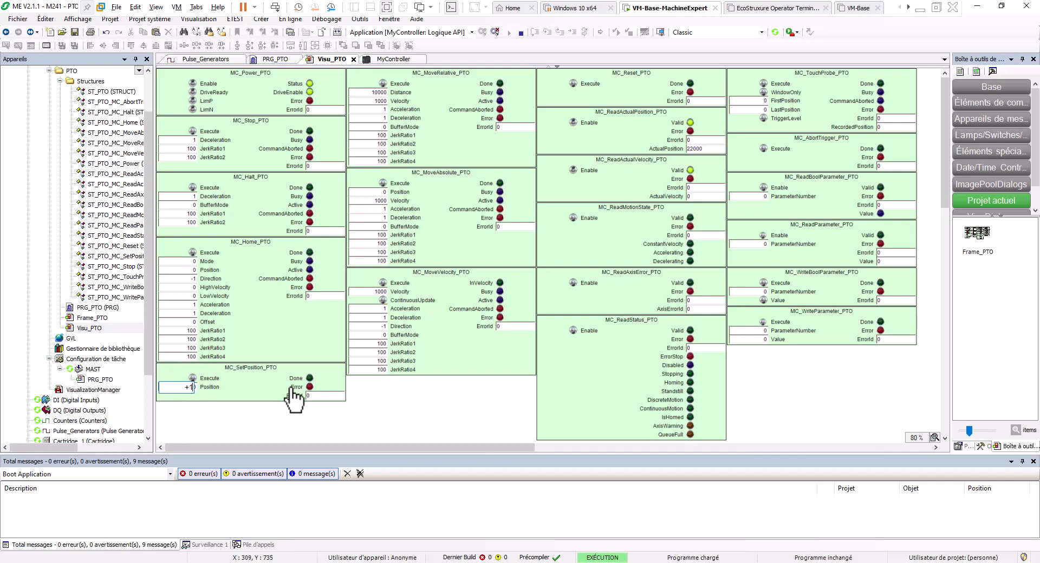
type("-187")
key("Return")
left_click(193, 379)
left_click(192, 378)
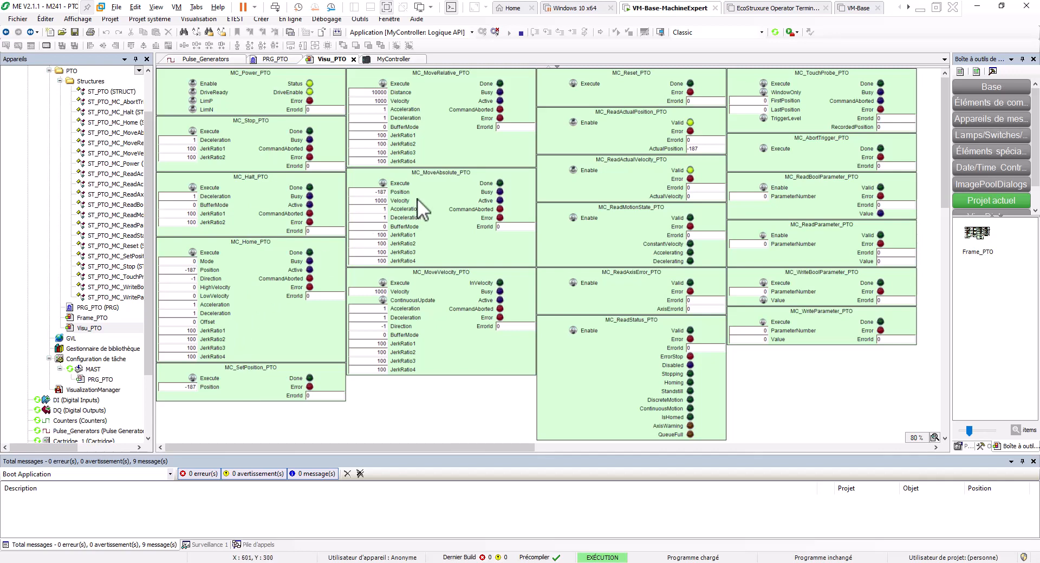
Set the Position of MC_MoveAbsolute_PTO to 2000 and try executing the absolute move
left_click(384, 192)
type("2000")
key("Return")
left_click(382, 183)
left_click(383, 183)
left_click(382, 183)
left_click(382, 183)
Reset the axis position to 0 with MC_SetPosition_PTO
left_click(187, 385)
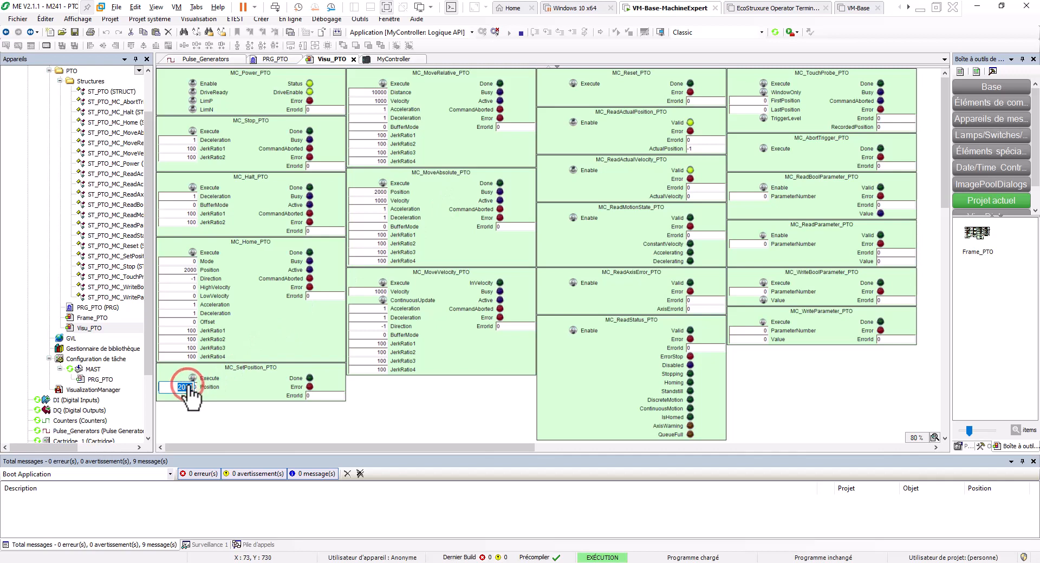
type("0")
key("Return")
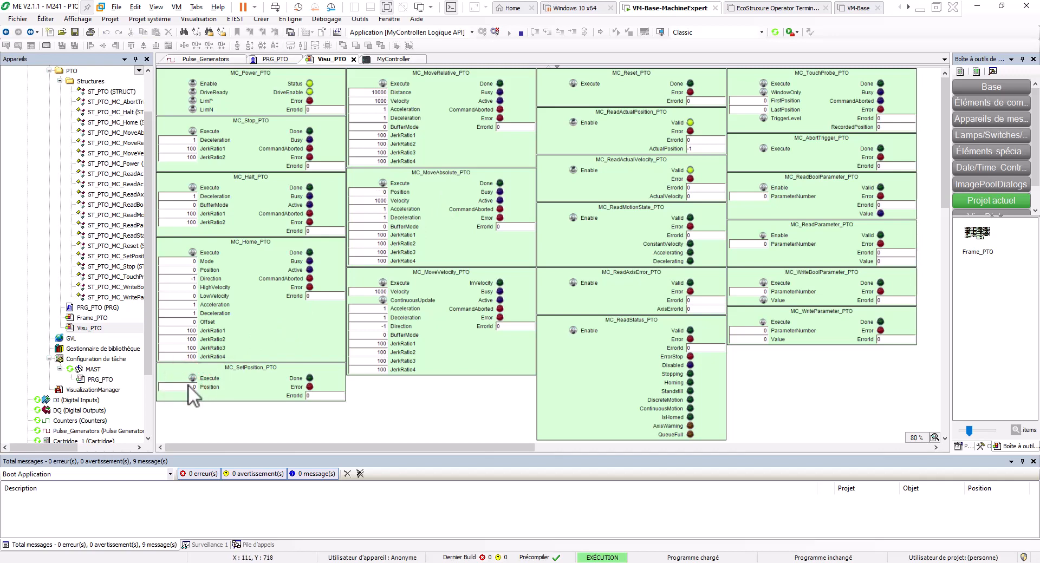
left_click(194, 379)
Enter Position 2000 for MC_MoveAbsolute_PTO again and retry the absolute move from position 0
left_click(378, 193)
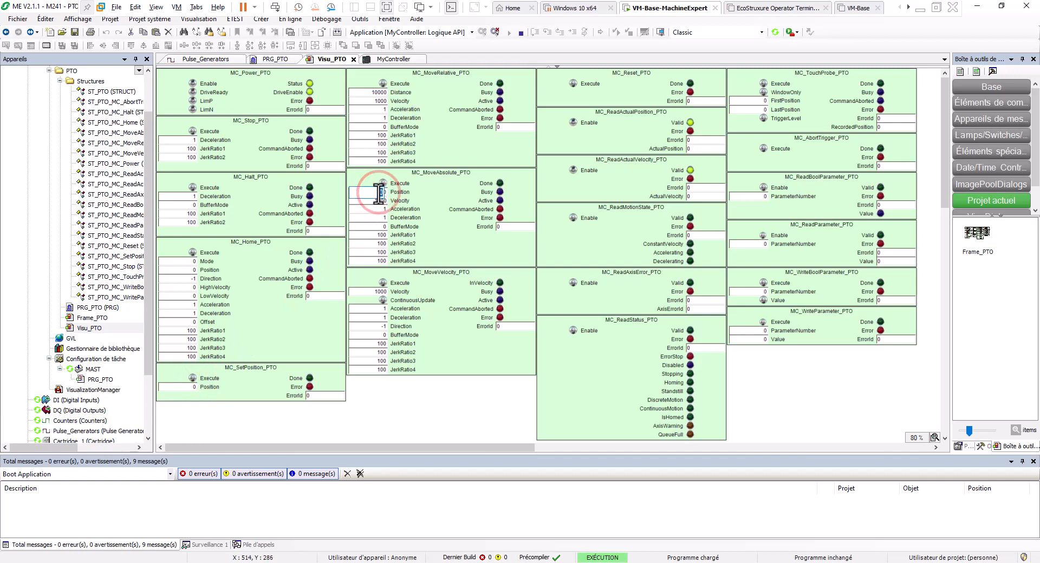
type("2000")
key("Return")
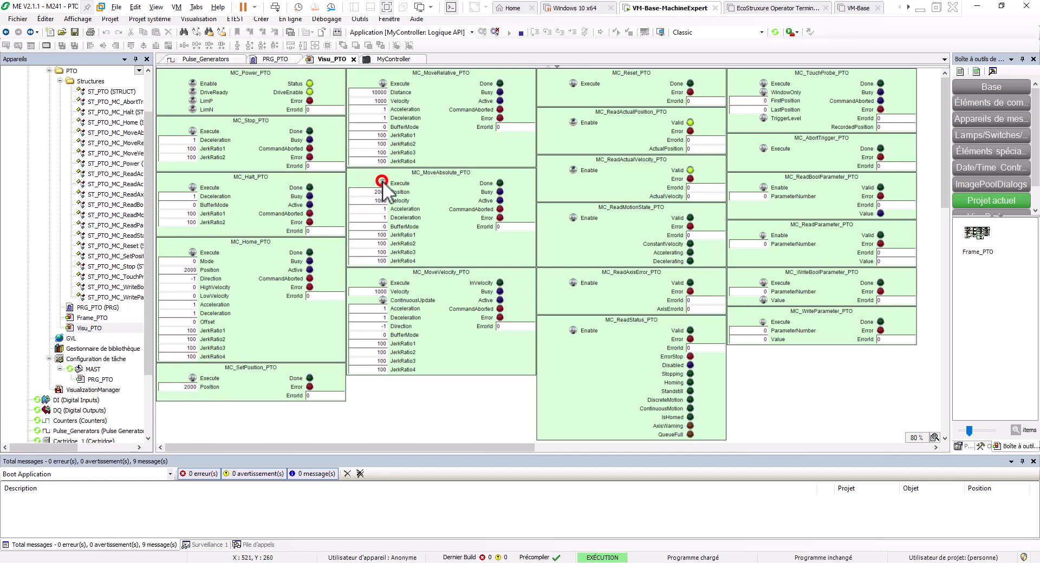
left_click(382, 182)
left_click(383, 182)
left_click(382, 182)
left_click(384, 183)
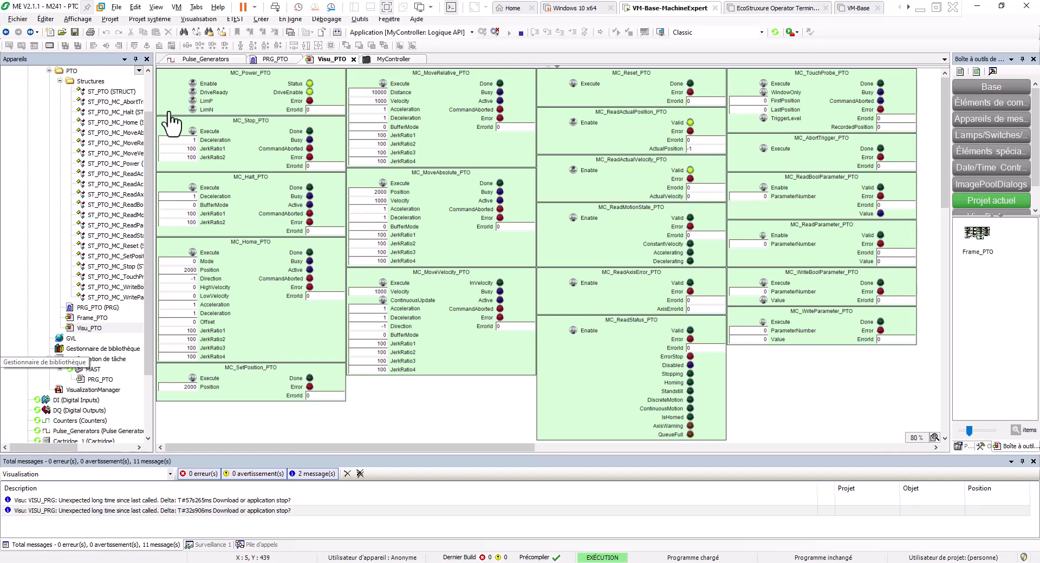
Log out and, in PRG_PTO, replace the eDirection wire on the Position input of fbMC_MoveAbsolute_PTO with one from stPTO.diPosition
left_click(261, 57)
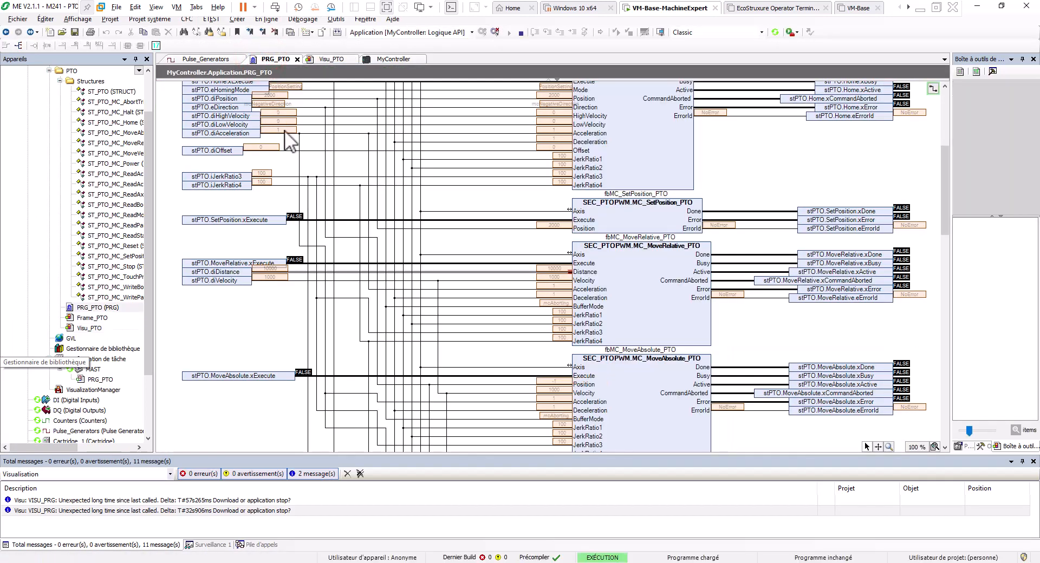
left_click(495, 30)
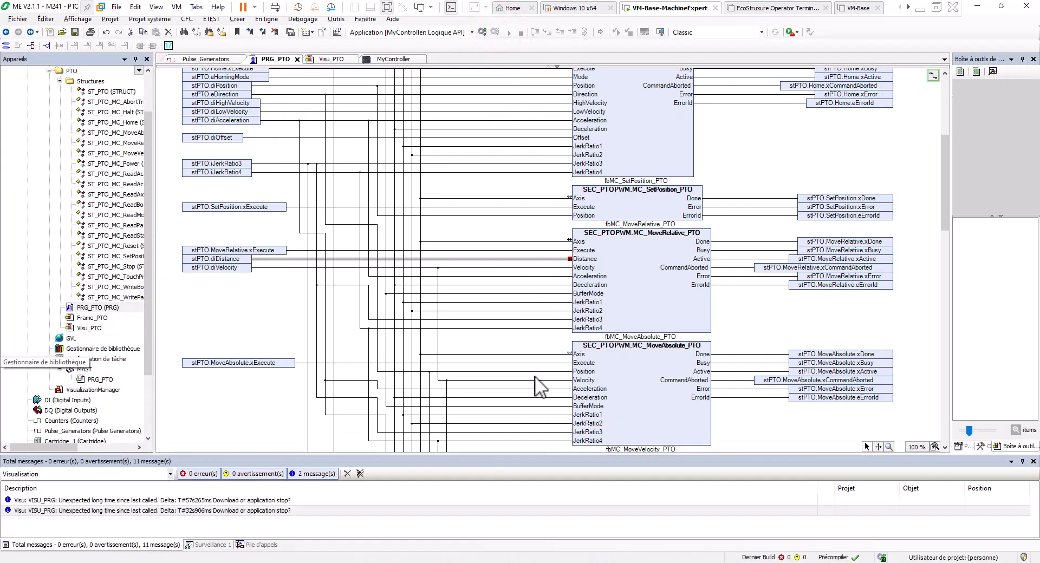
left_click(535, 371)
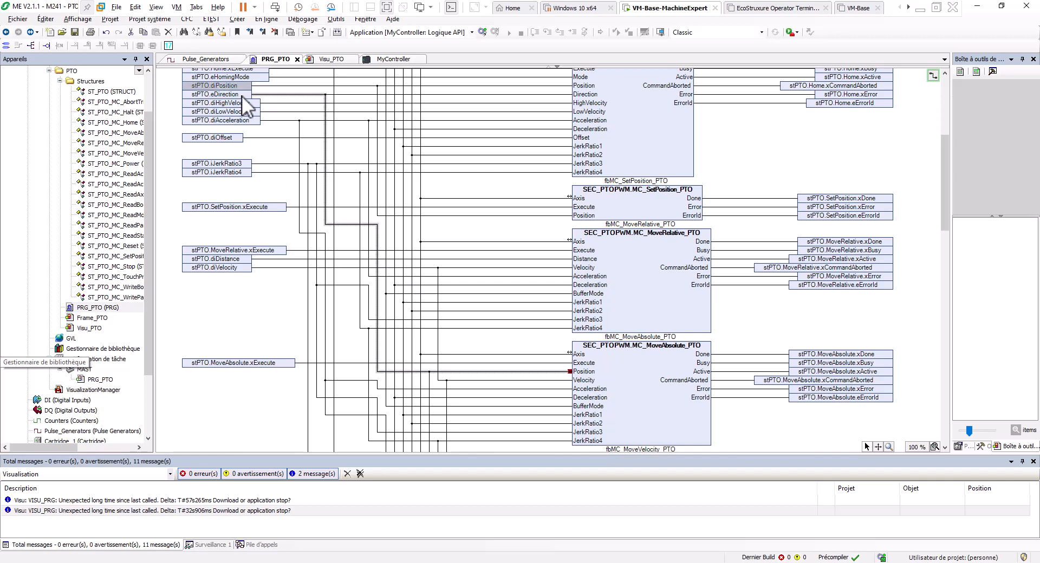
left_click(325, 98)
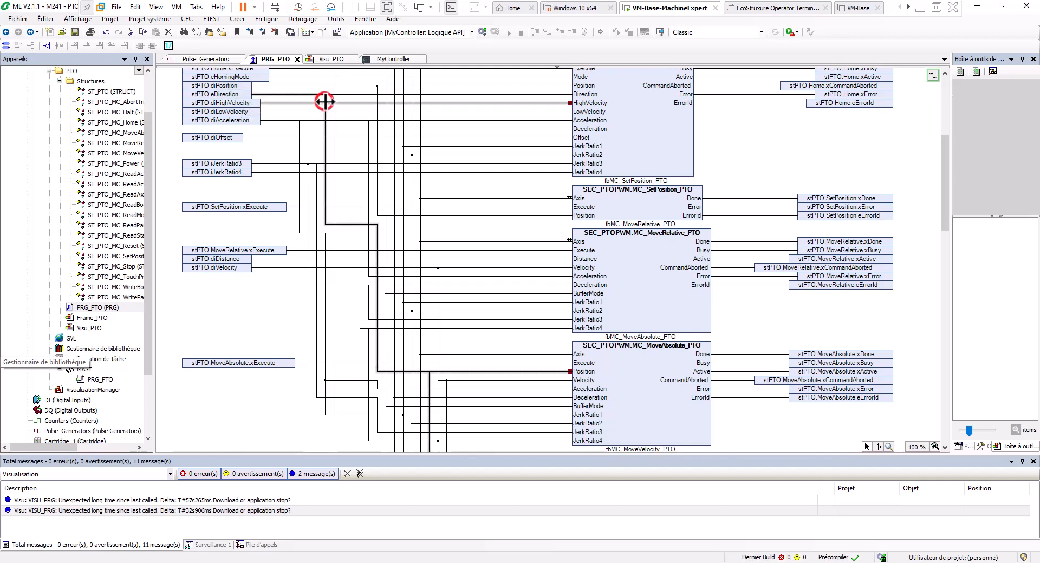
left_click(325, 98)
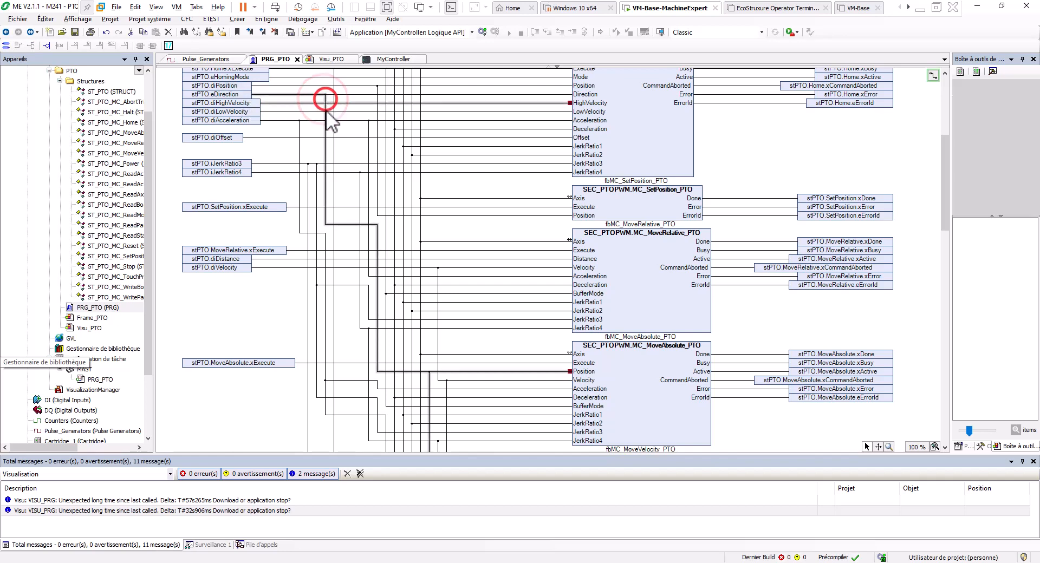
left_click(326, 154)
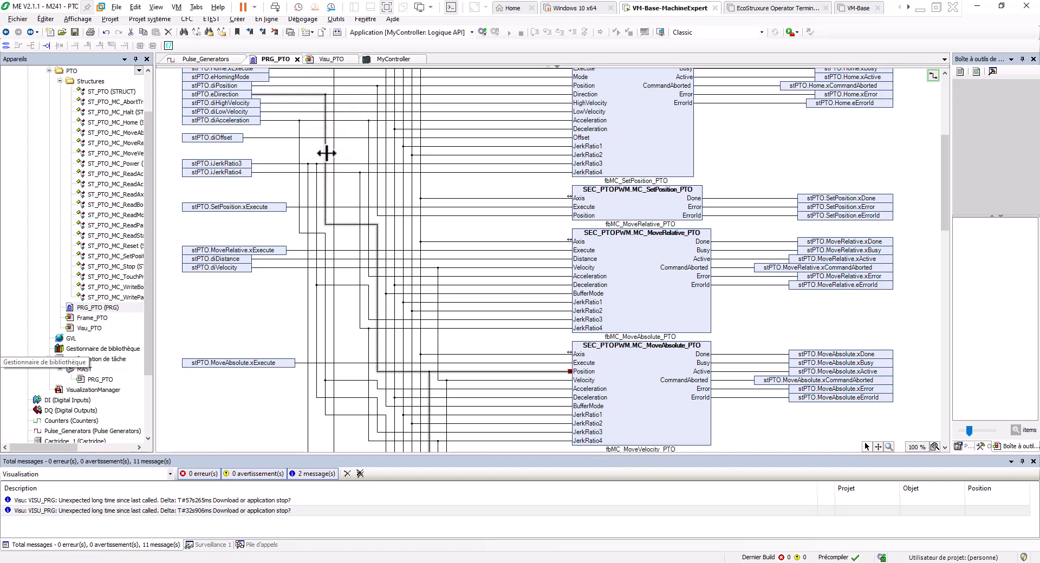
key("Delete")
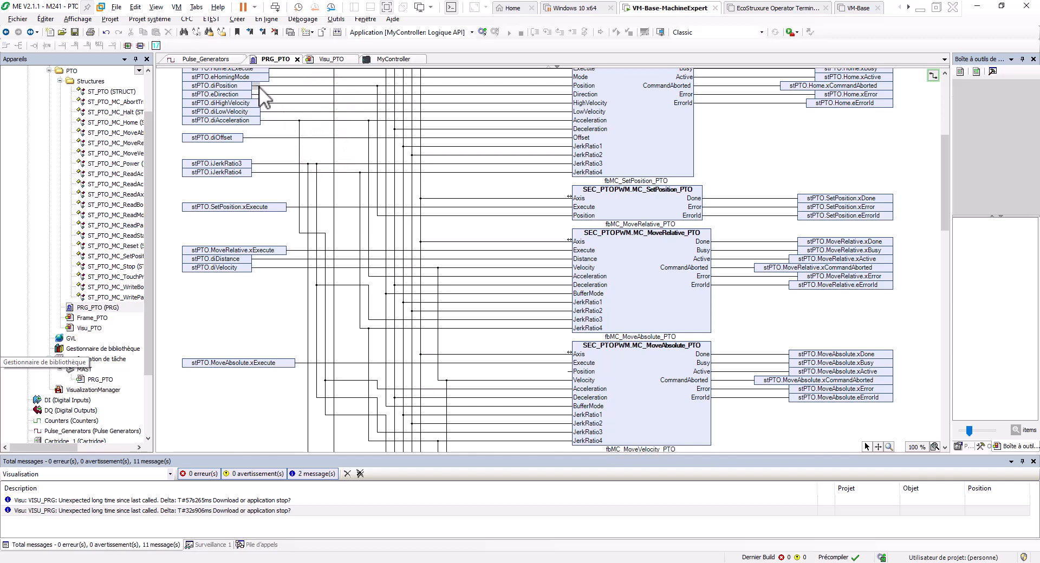
left_click_drag(258, 86, 566, 370)
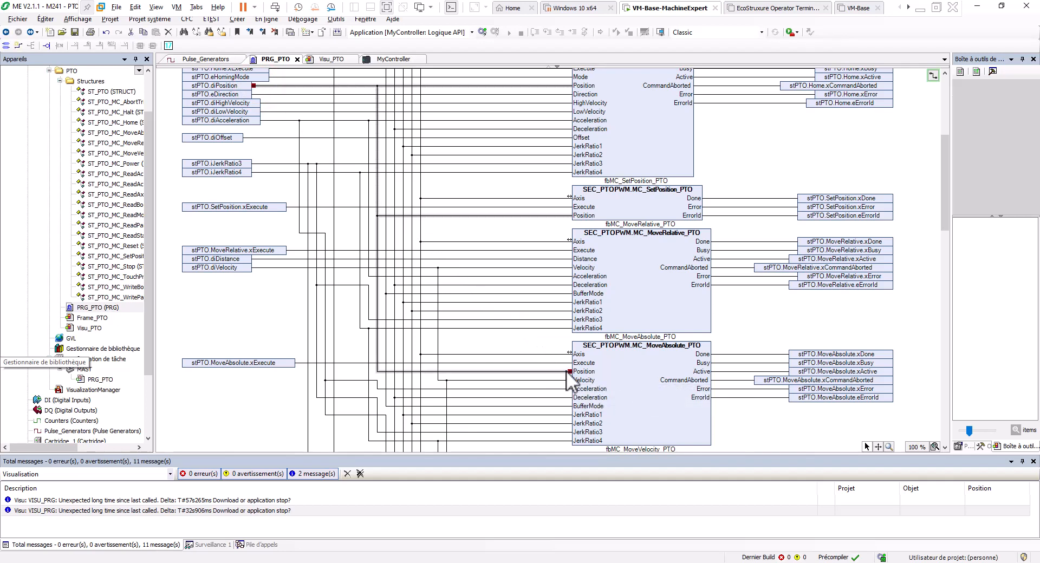
Log in to the controller with an online change to load the corrected program
left_click(481, 33)
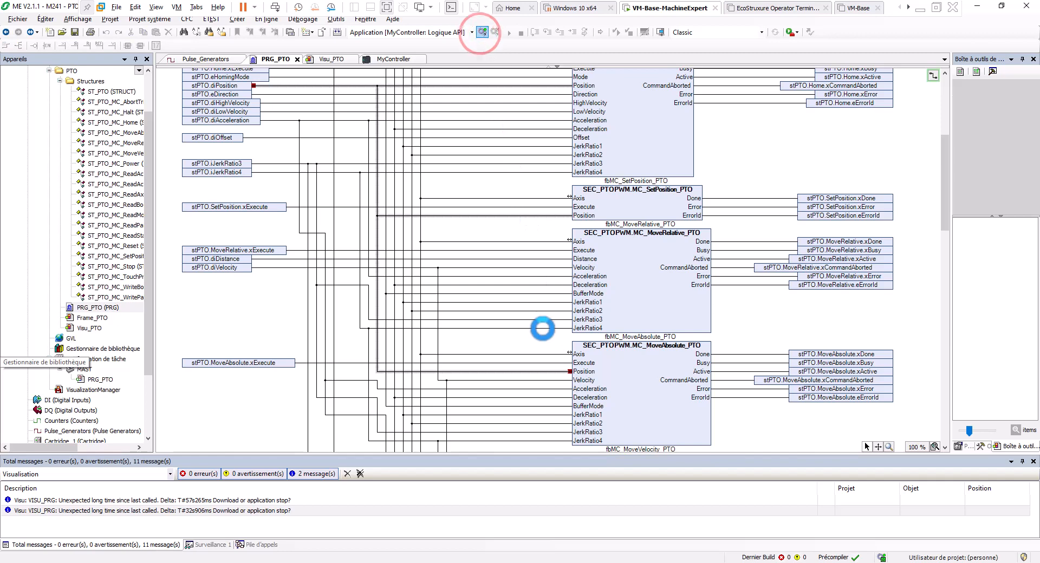
left_click(543, 328)
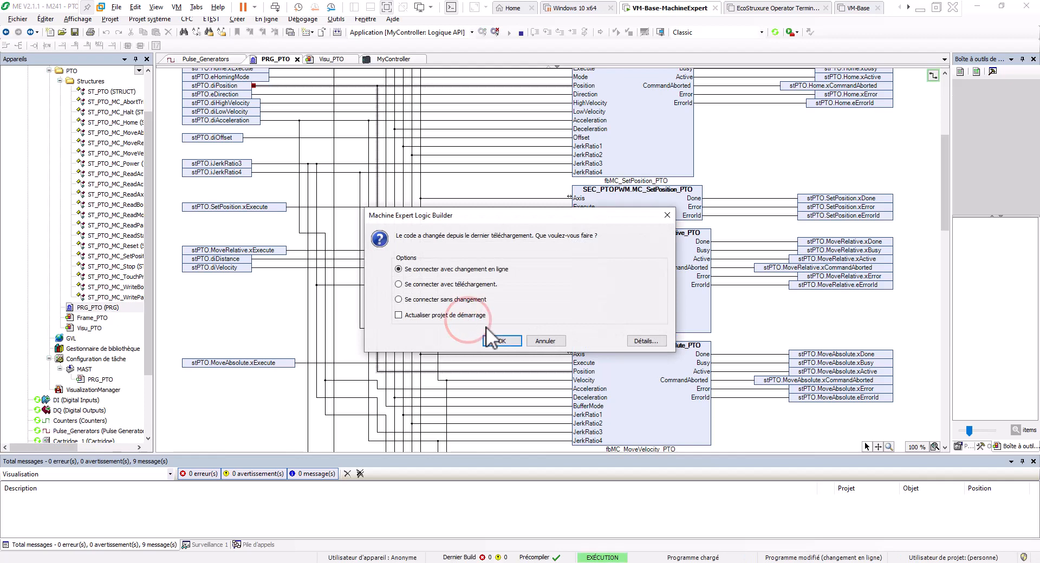
left_click(499, 341)
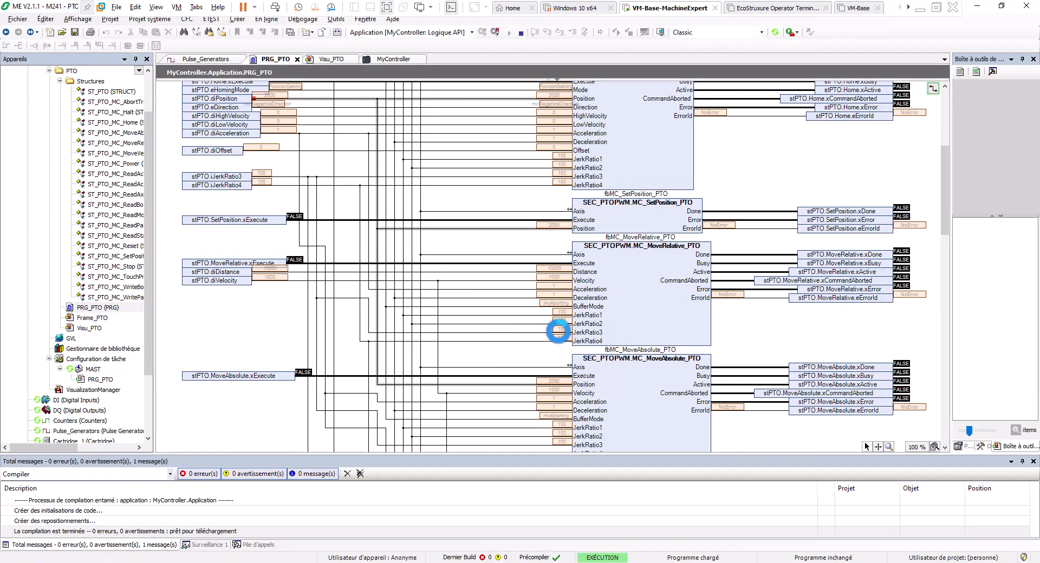
In Visu_PTO, set the axis position to -18 with MC_SetPosition_PTO, and execute MC_MoveAbsolute_PTO to Position 2000
left_click(327, 60)
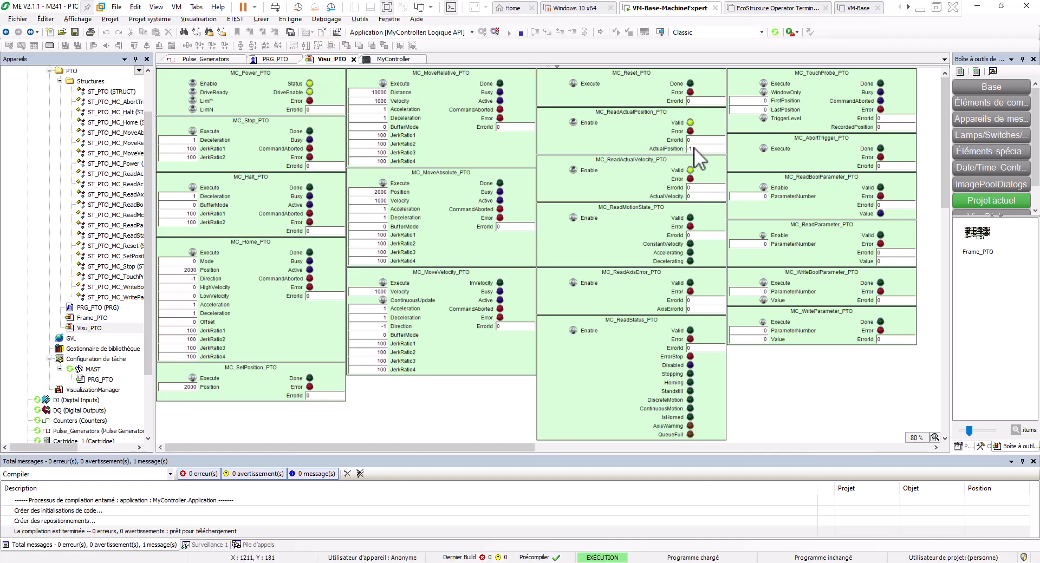
left_click(179, 389)
type("-18")
left_click(193, 378)
left_click(374, 192)
type("2000")
key("Return")
left_click(383, 183)
left_click(383, 183)
Log out and, in PRG_PTO, wire stPTO.eDirection to the Direction input of fbMC_MoveVelocity_PTO
left_click(268, 57)
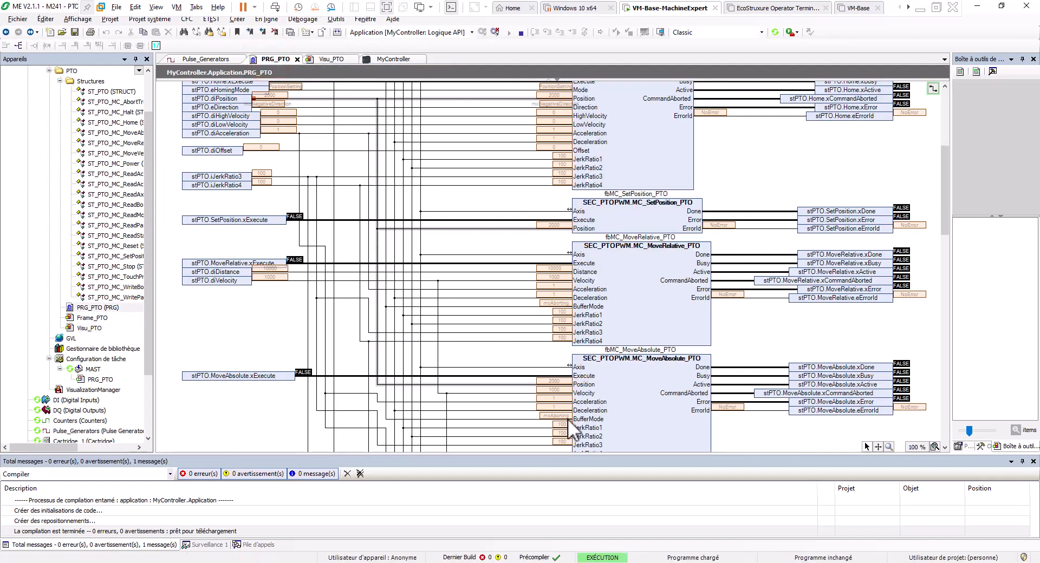
scroll(568, 419, "down", 3)
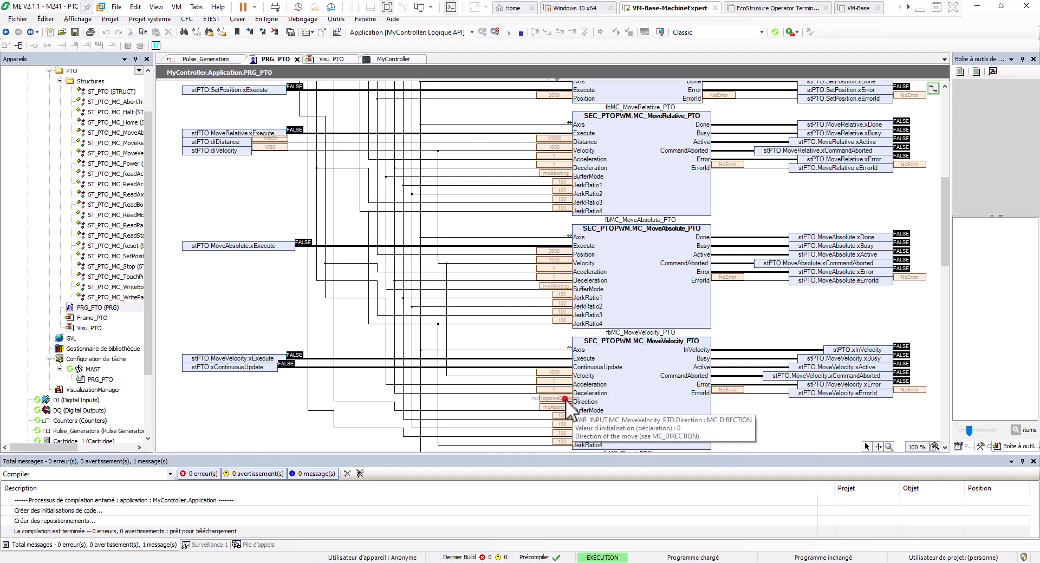
left_click_drag(568, 404, 250, 92)
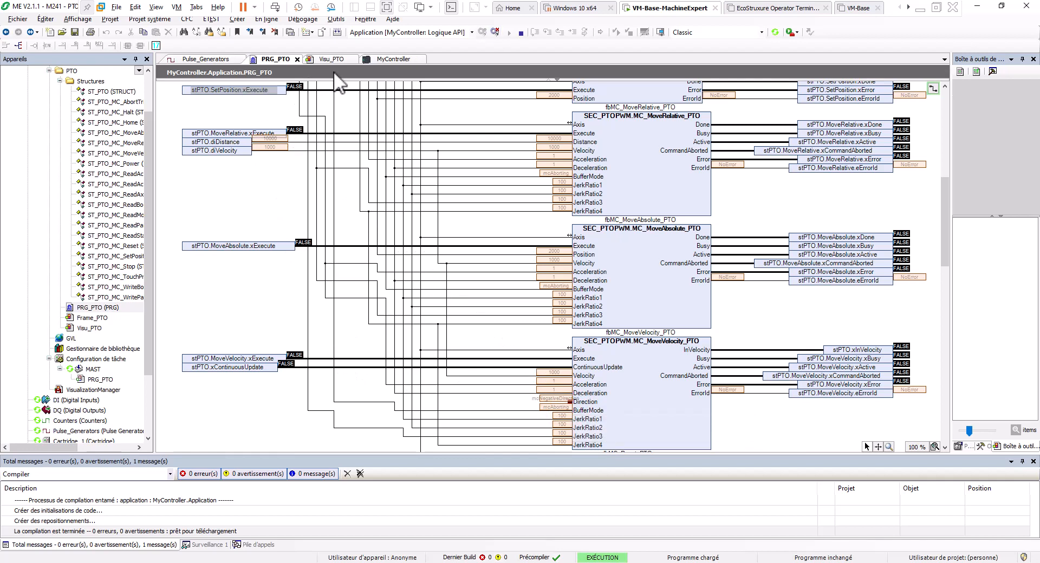
left_click(490, 34)
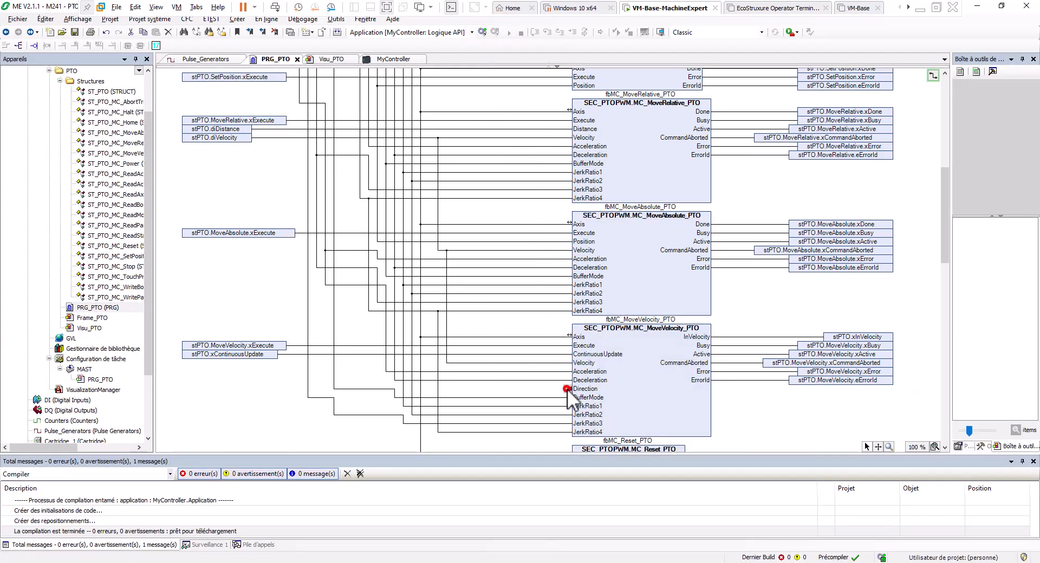
left_click_drag(567, 389, 255, 323)
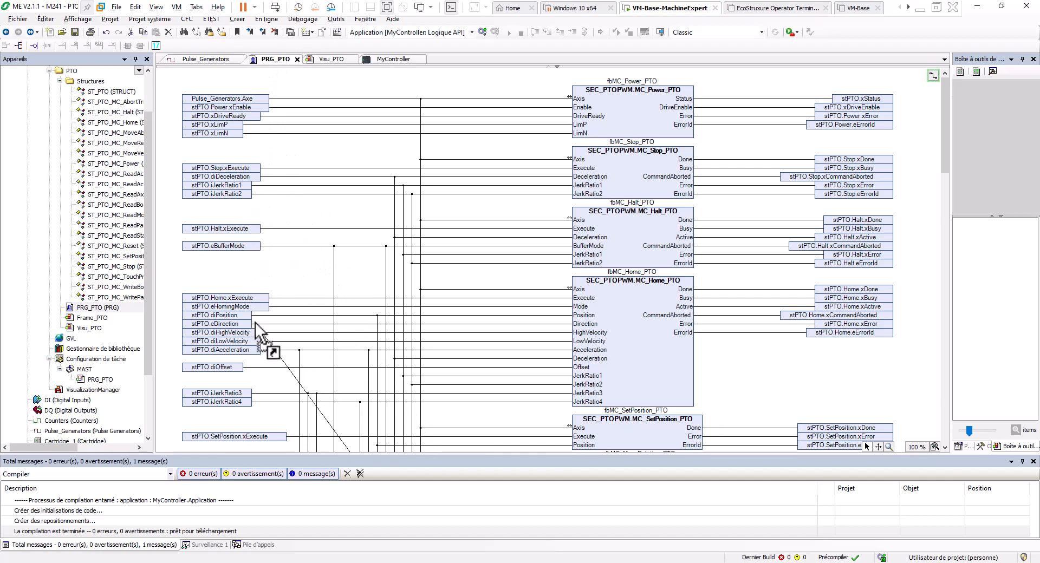
scroll(256, 323, "down", 5)
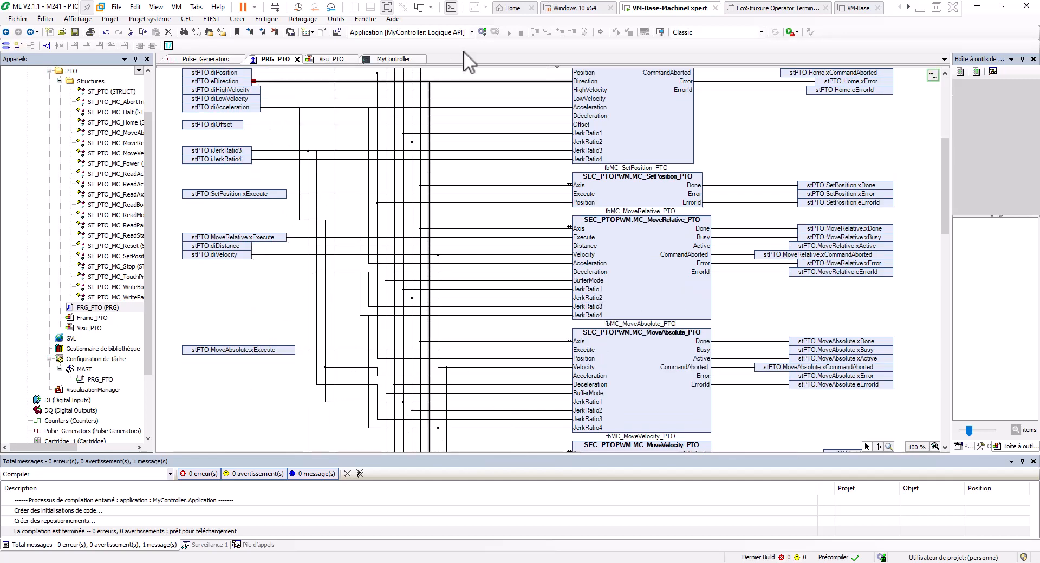
left_click(639, 261)
scroll(640, 261, "down", 6)
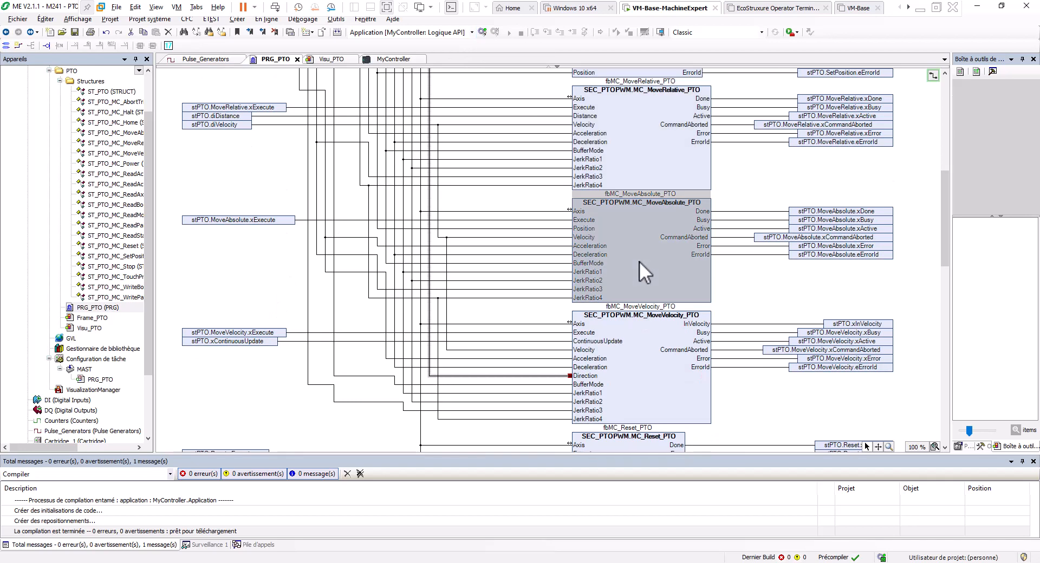
Review the block wiring in PRG_PTO, and log in to the controller with an online change to load the modified program
scroll(639, 261, "down", 12)
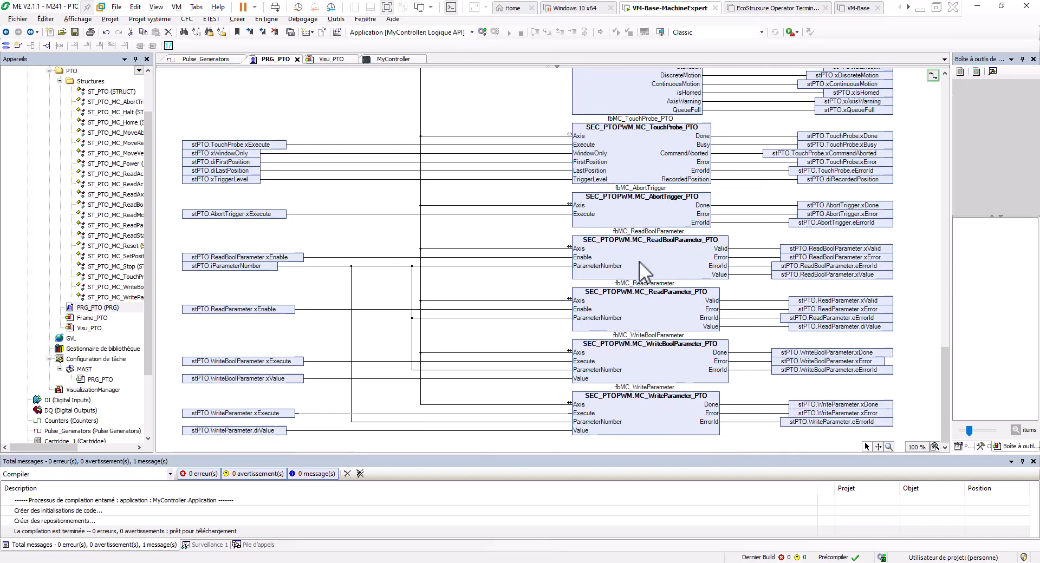
scroll(639, 261, "up", 6)
scroll(639, 261, "down", 6)
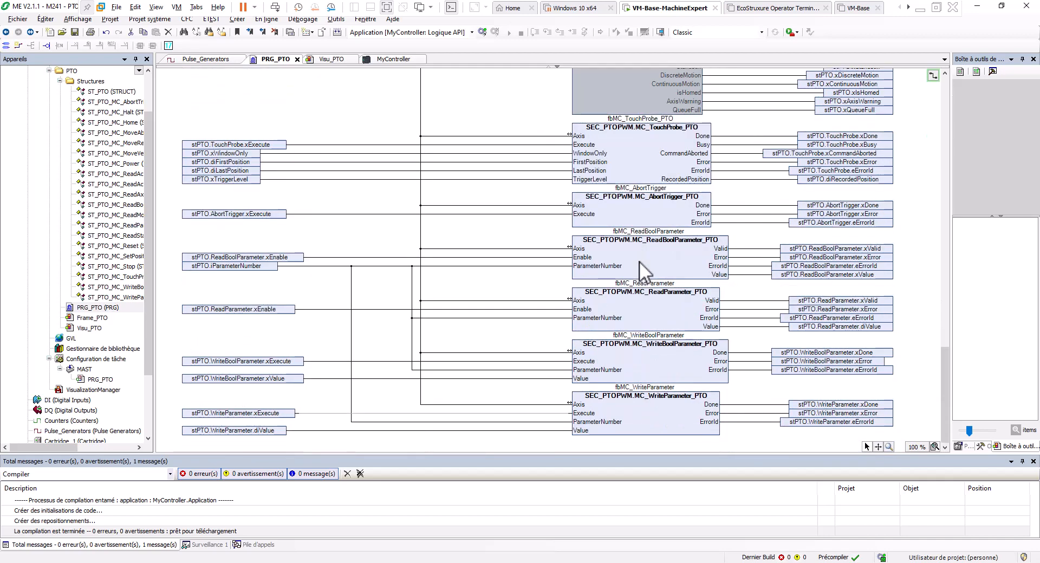
scroll(639, 261, "up", 15)
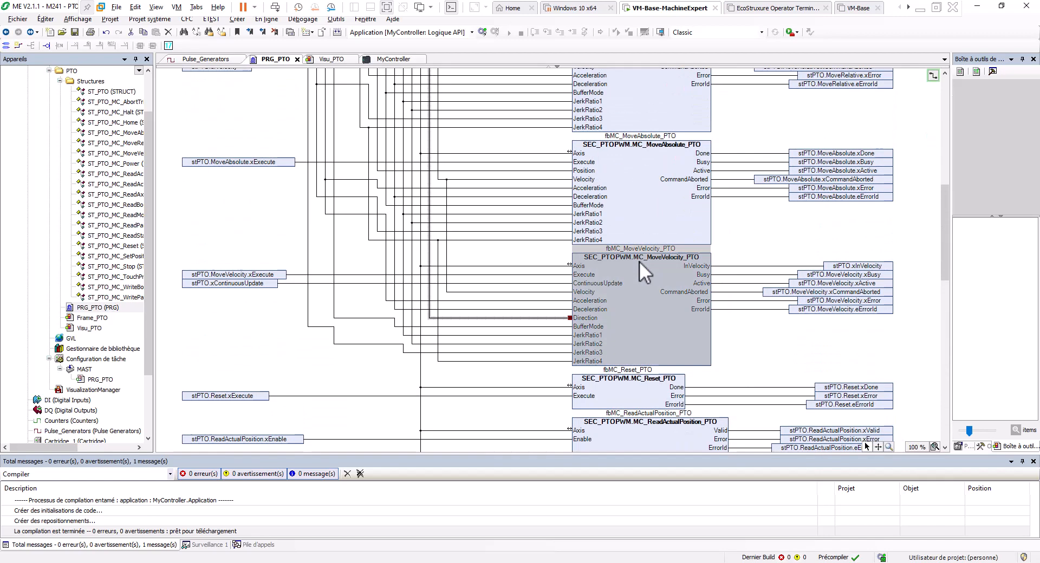
scroll(639, 262, "up", 4)
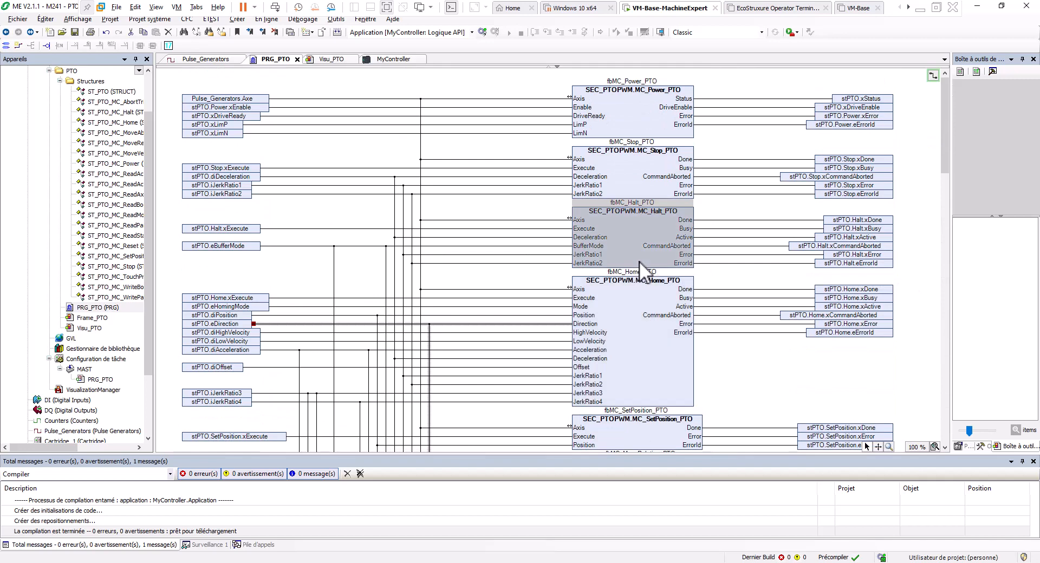
left_click(482, 32)
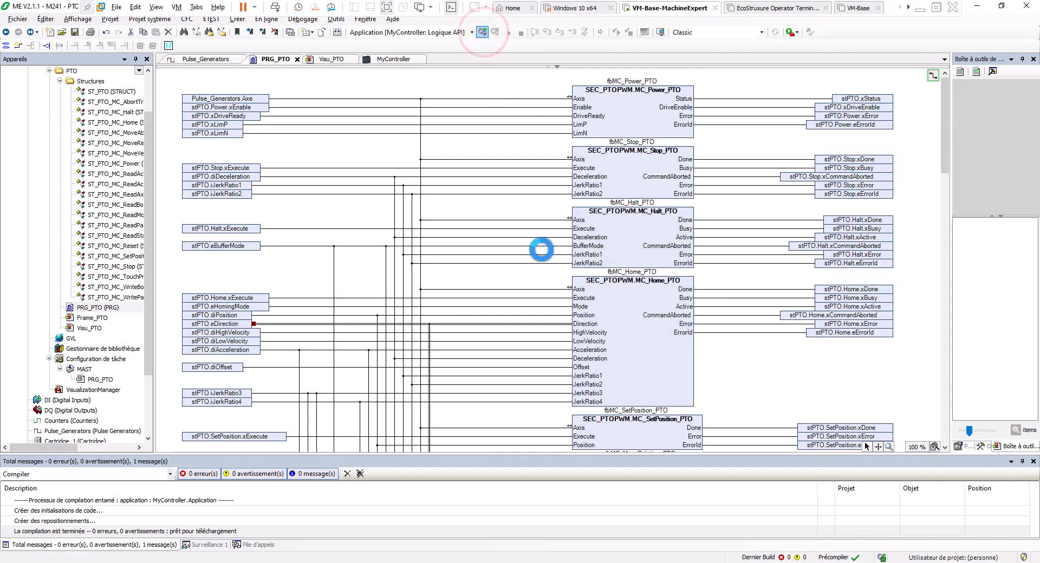
left_click(545, 327)
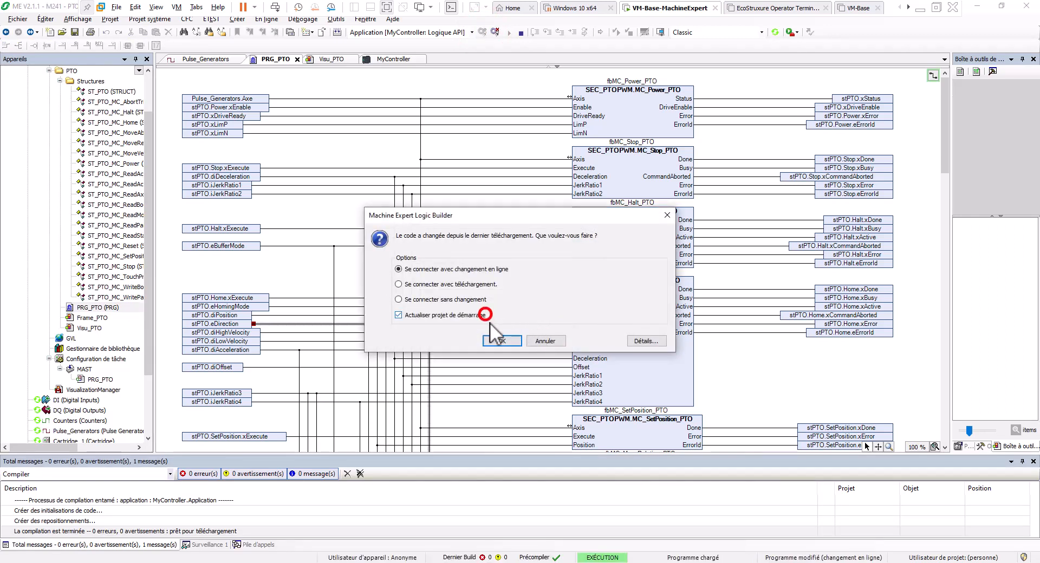
left_click(500, 342)
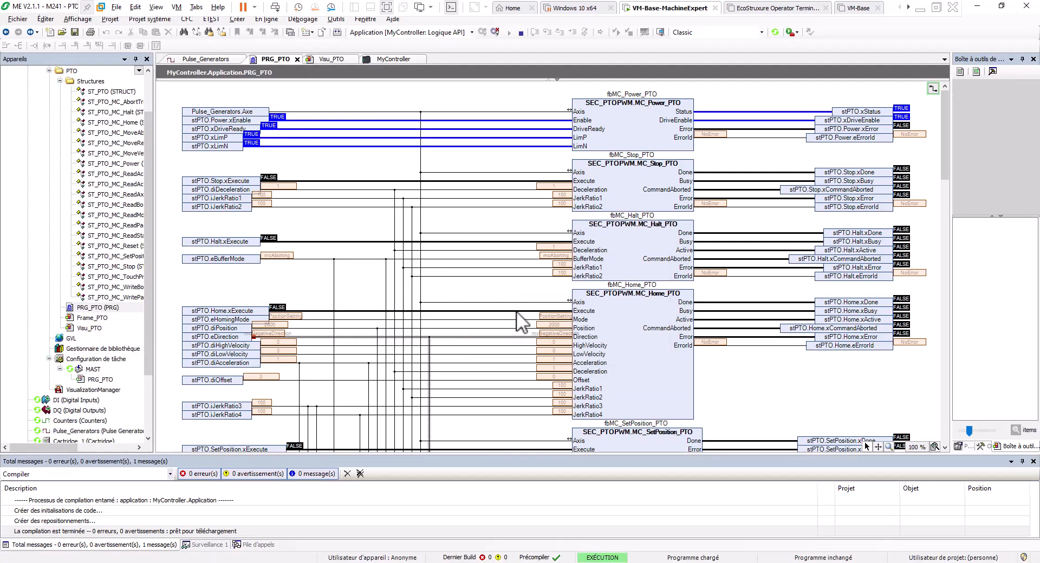
double_click(249, 336)
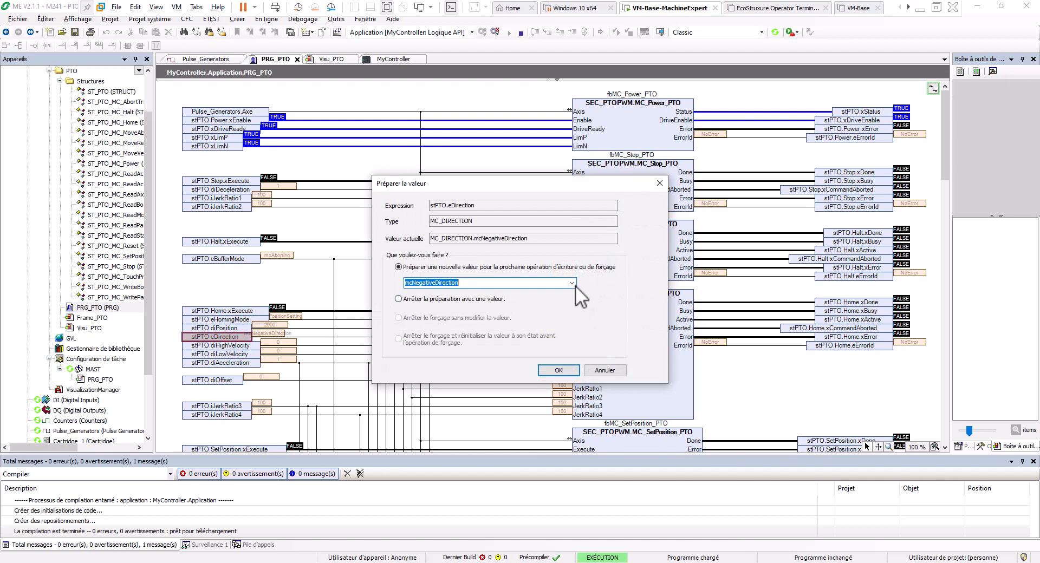
left_click(573, 283)
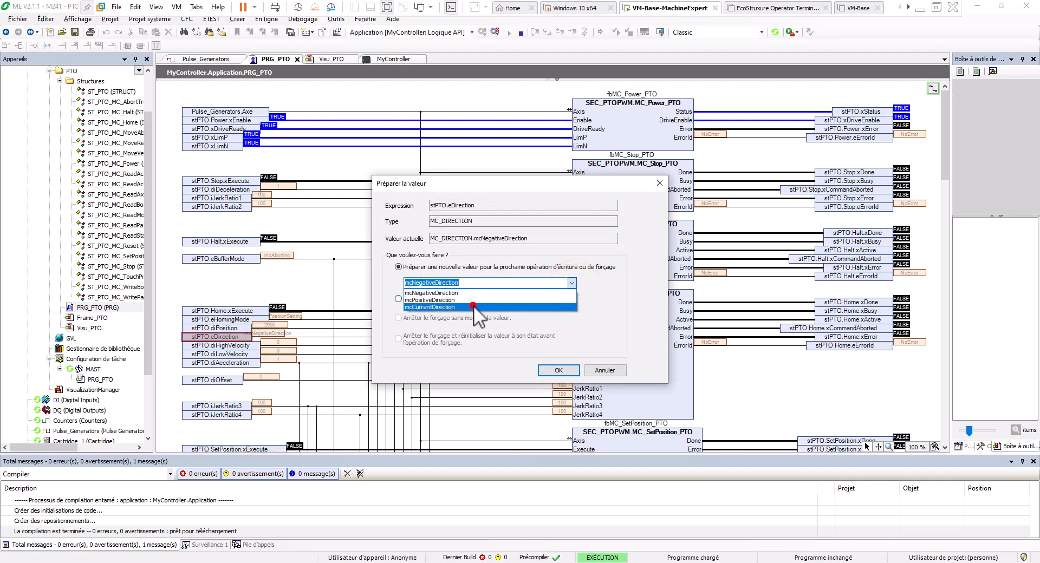
left_click(474, 306)
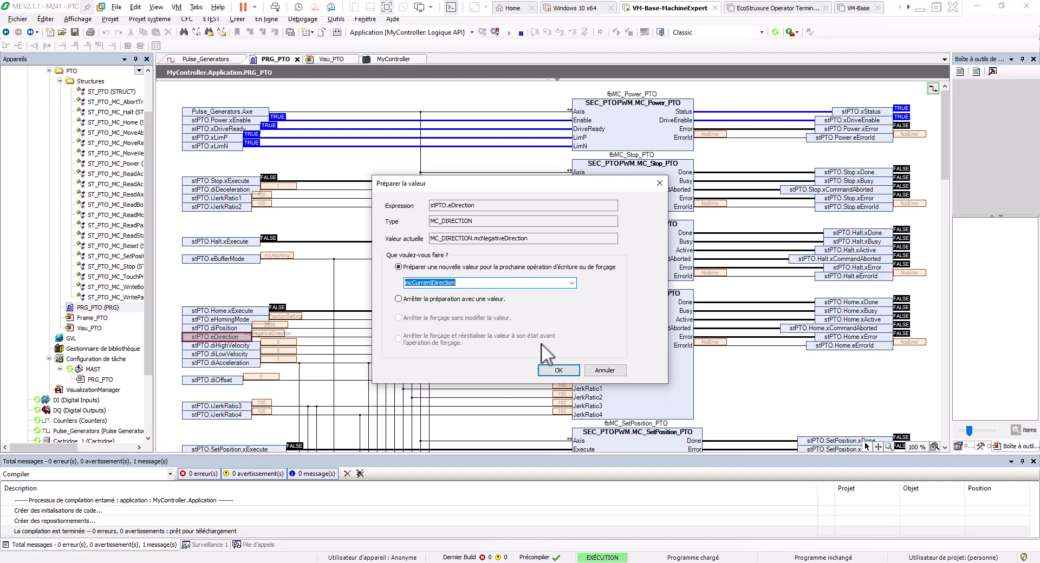
left_click(601, 373)
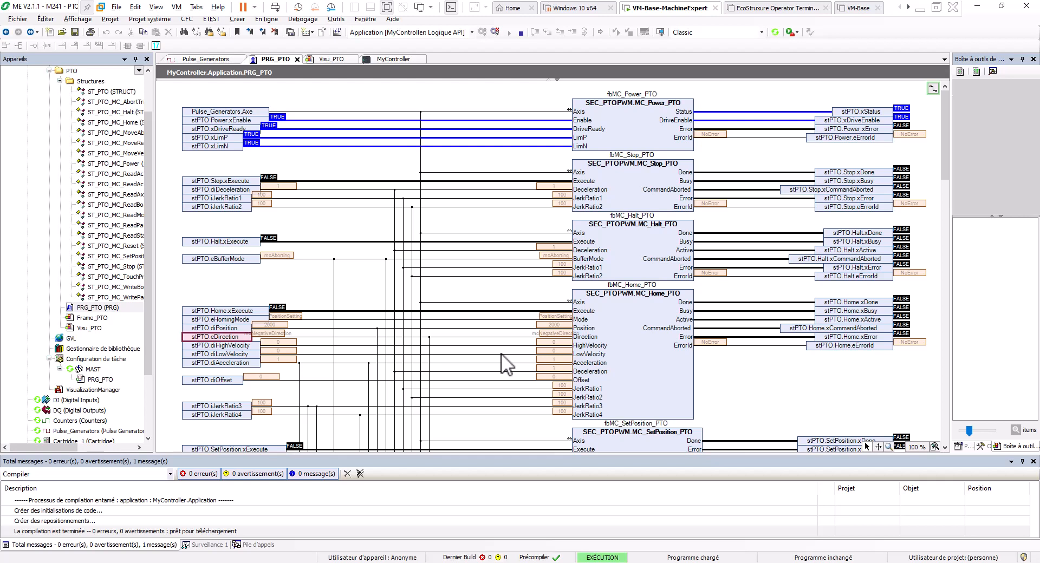
Prepare the value mcAborting for stPTO.eBufferMode in PRG_PTO and write it to the controller
double_click(253, 258)
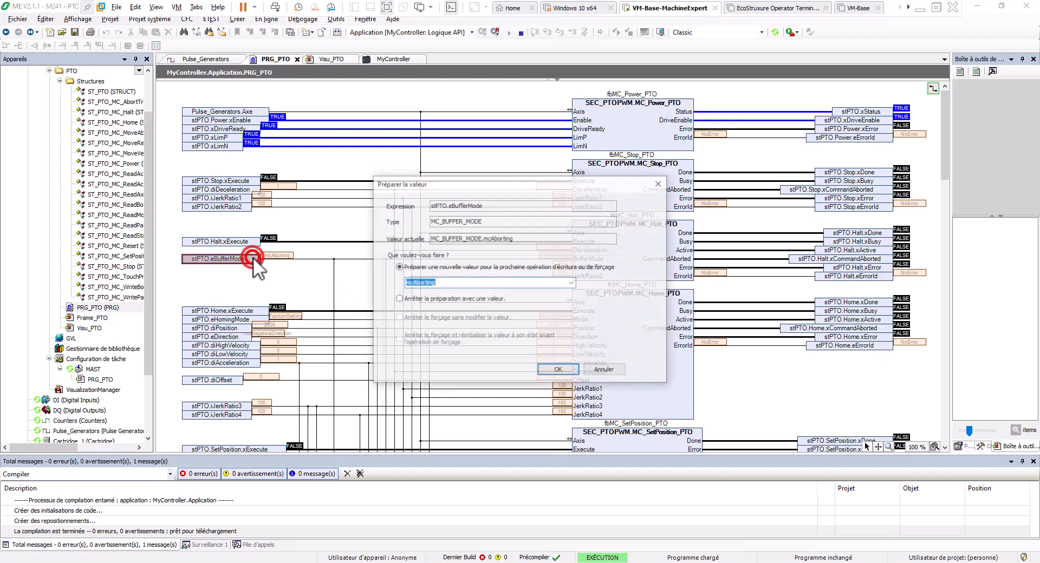
left_click(572, 283)
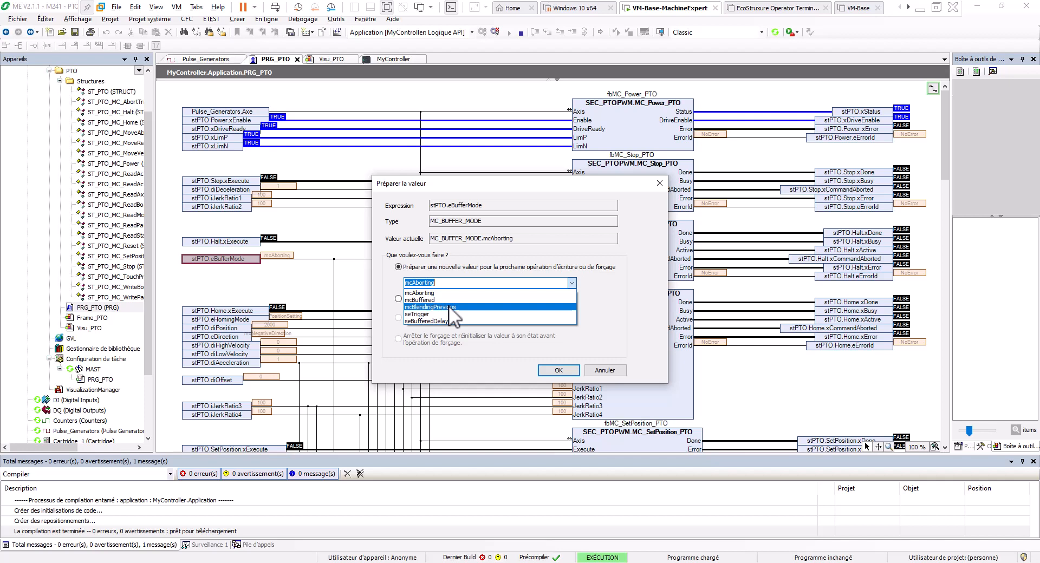
key("Down")
key("Down")
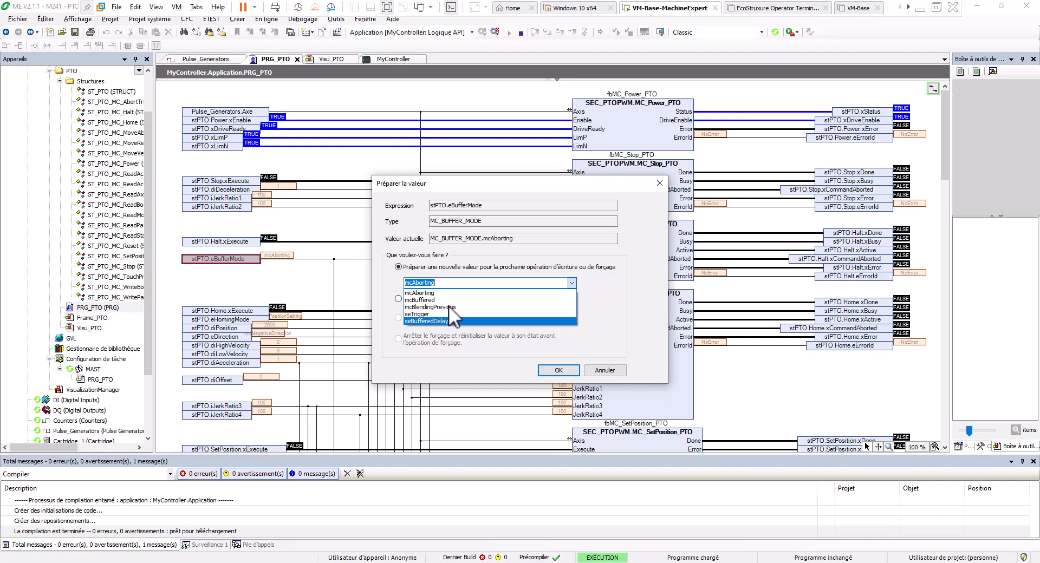
key("Up")
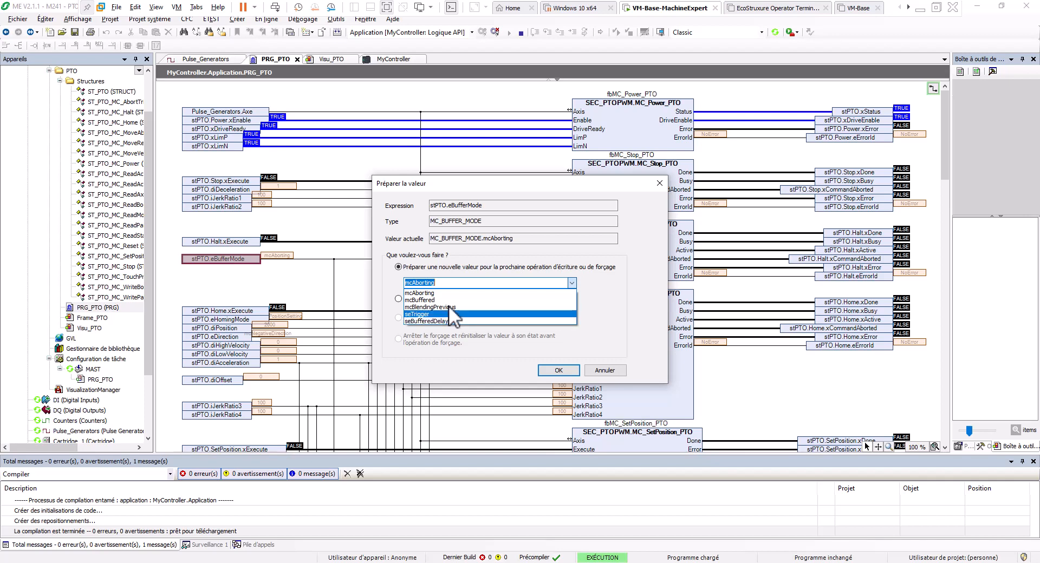
left_click(427, 315)
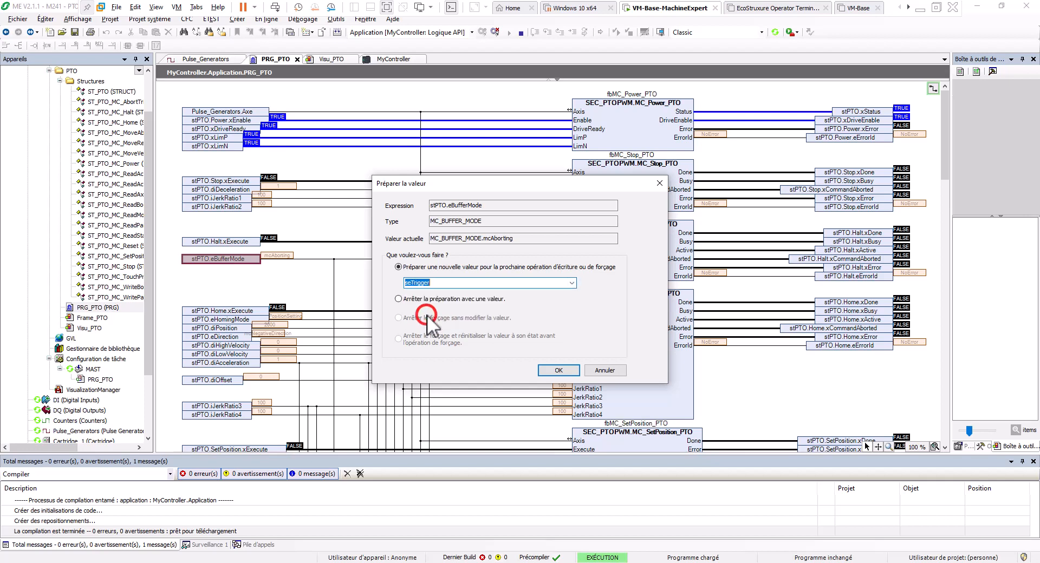
left_click(572, 283)
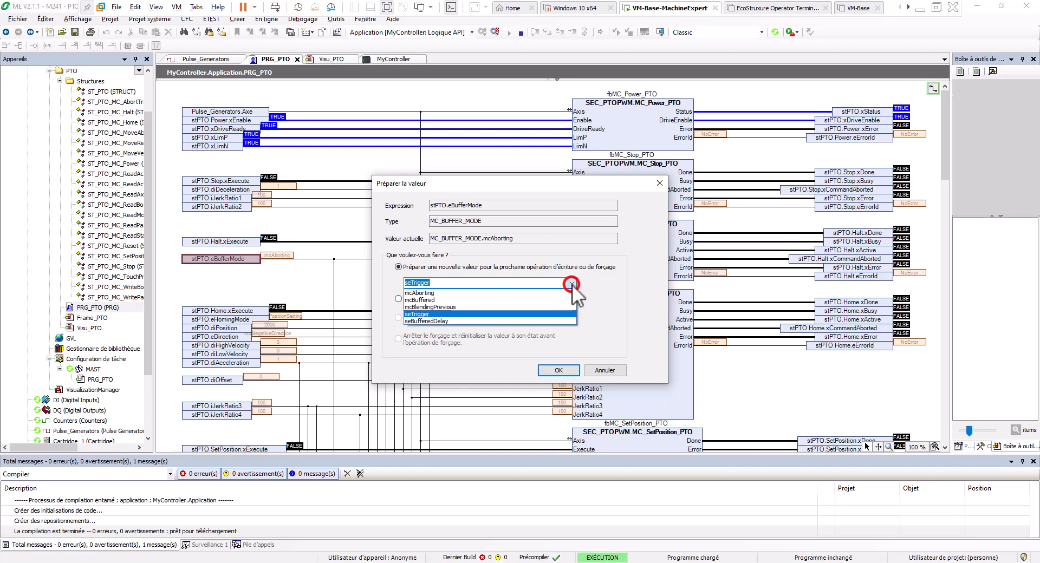
left_click(450, 293)
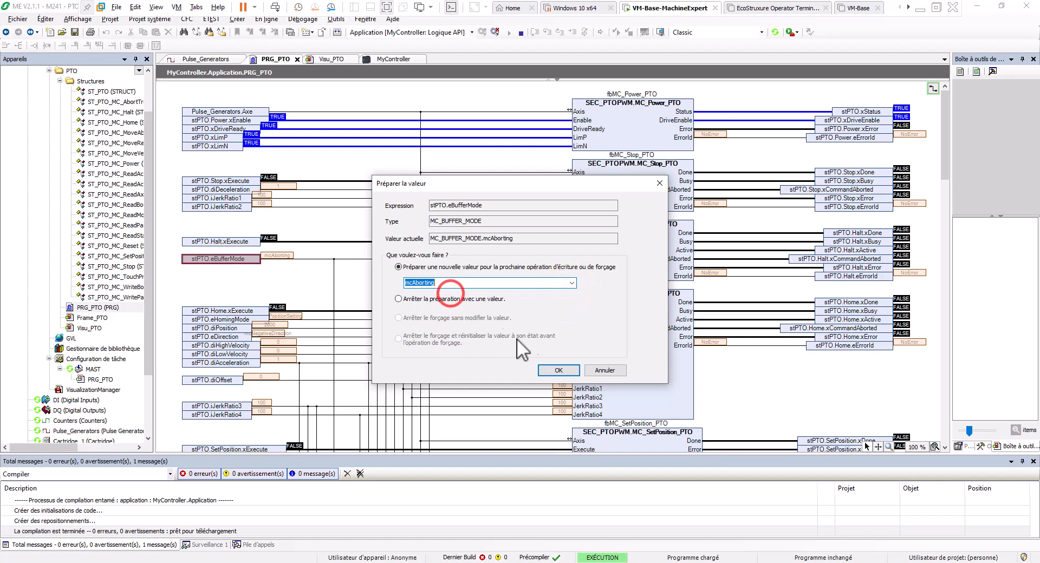
left_click(566, 372)
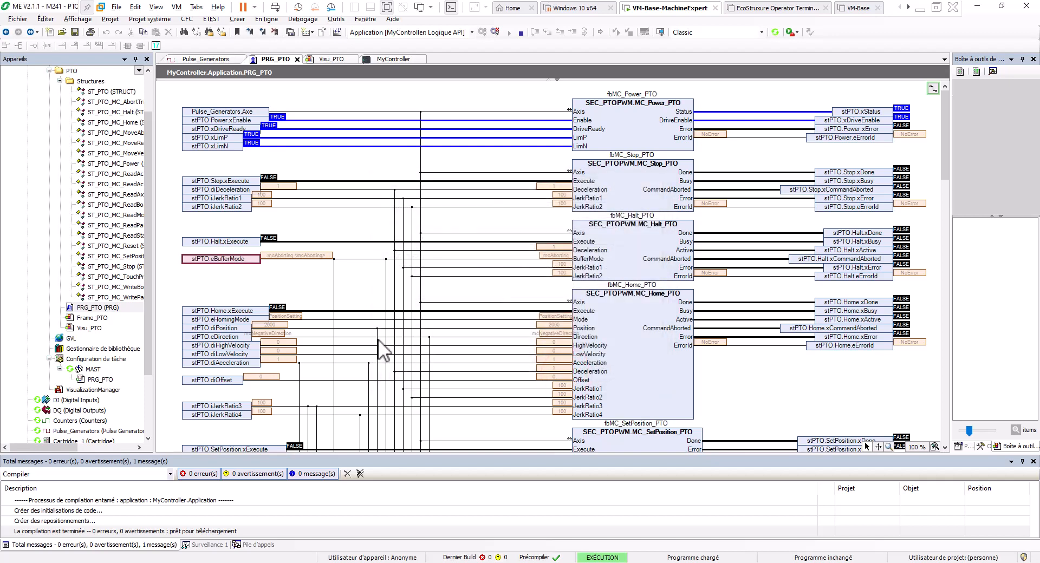
key("ctrl+F7")
left_click(552, 328)
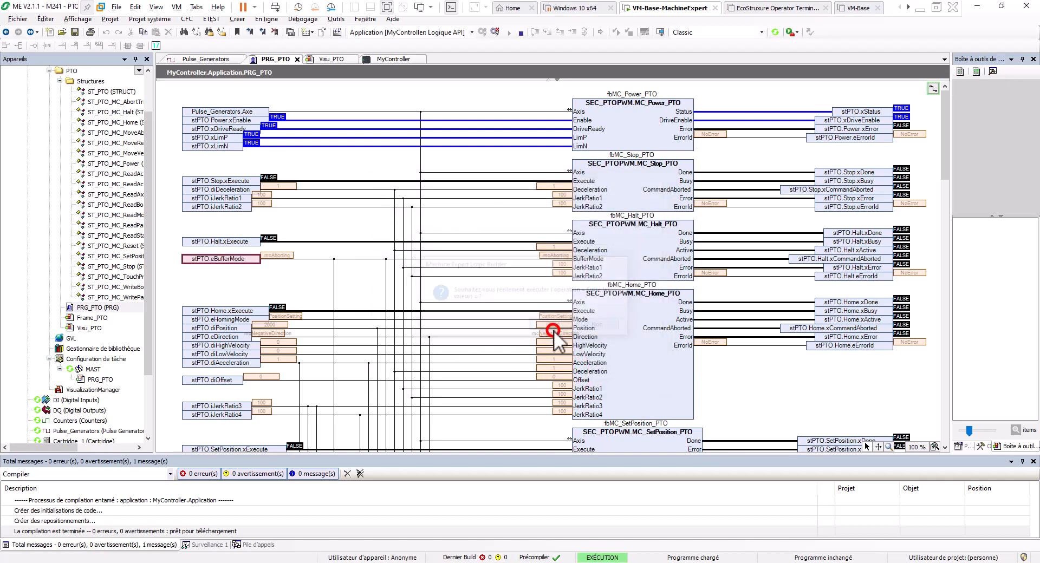
In Visu_PTO, execute MC_MoveVelocity_PTO and stop the axis with MC_Stop_PTO, releasing both Execute inputs
scroll(552, 331, "down", 10)
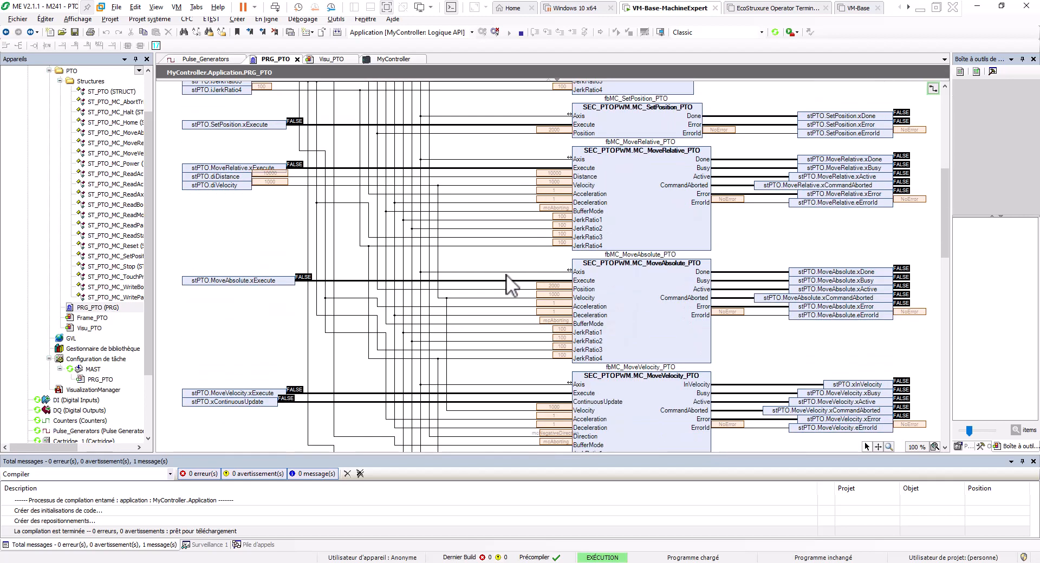
left_click(323, 56)
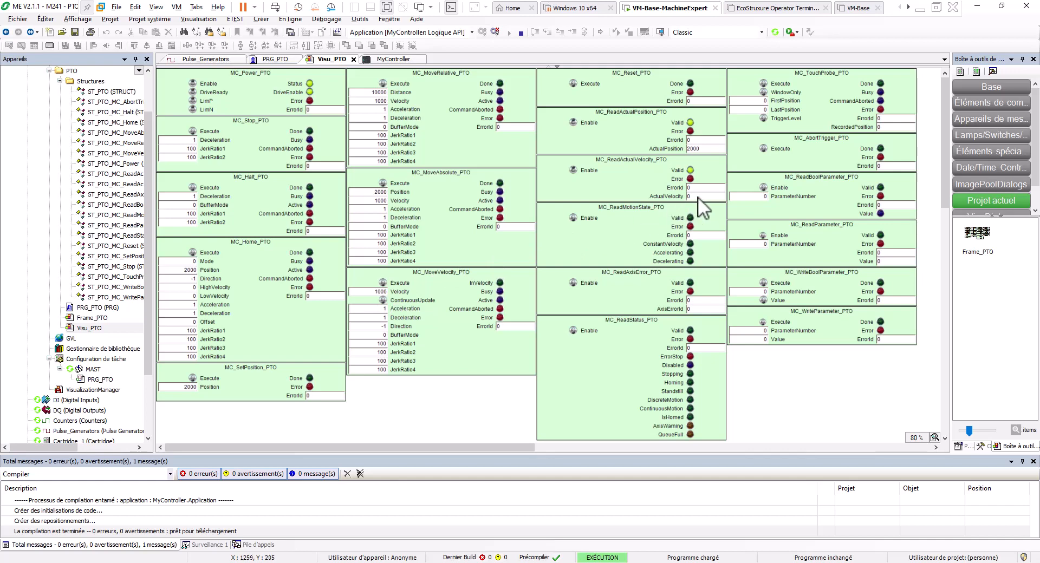
left_click(384, 283)
left_click(384, 284)
left_click(193, 132)
left_click(193, 131)
Enable MC_ReadMotionState_PTO, and test it by running MC_MoveVelocity_PTO and stopping the axis with MC_Stop_PTO
left_click(574, 218)
left_click(383, 282)
left_click(192, 130)
left_click(193, 130)
Execute MC_MoveVelocity_PTO with ContinuousUpdate enabled, and set its Velocity to 100 during the motion
left_click(381, 283)
left_click(383, 298)
left_click(383, 283)
left_click(380, 292)
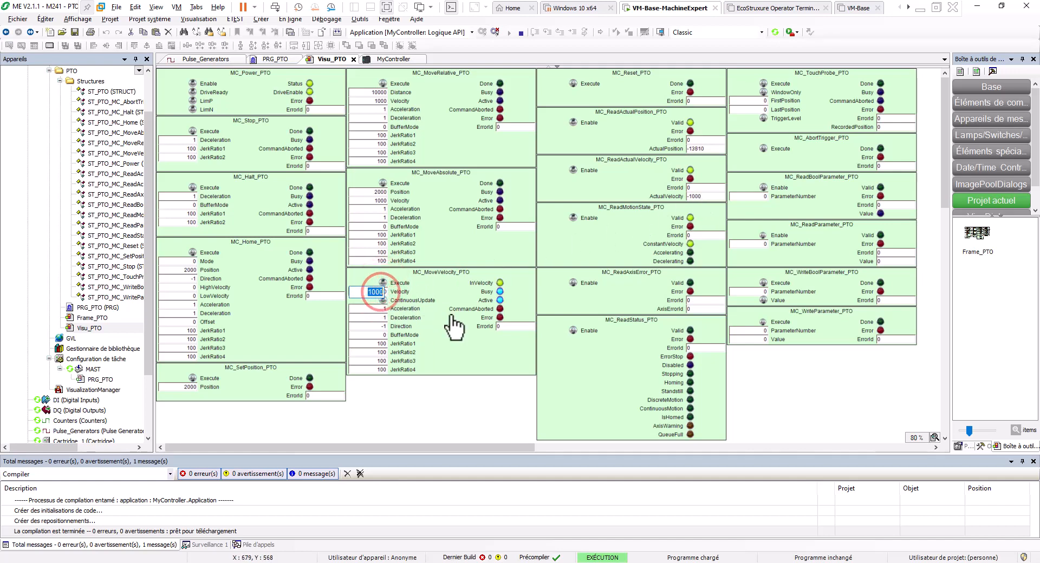
type("100")
key("Return")
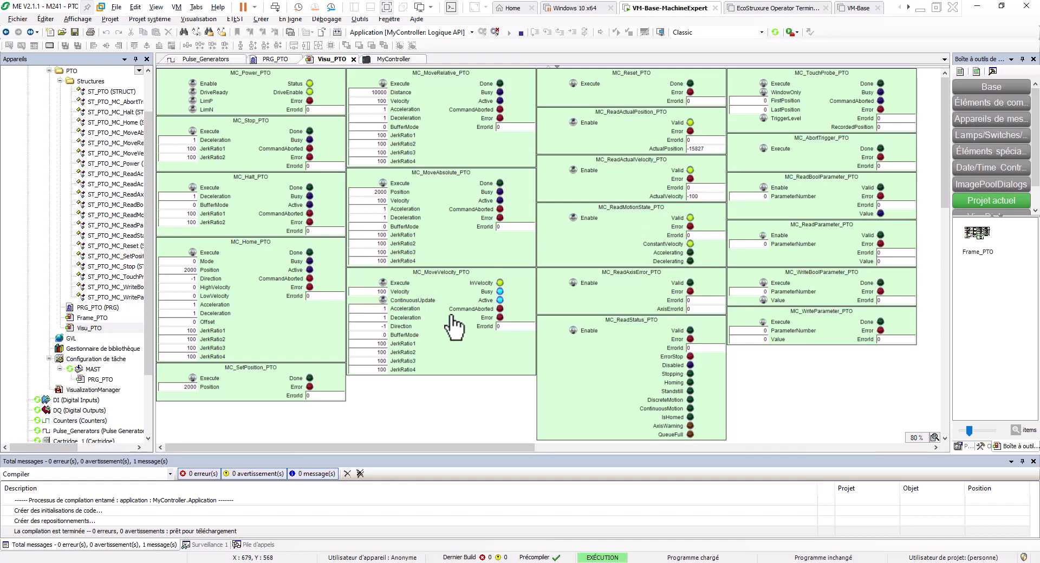
Set the MC_MoveVelocity_PTO Velocity to 1000, release its Execute input and stop the axis with MC_Stop_PTO
left_click(382, 293)
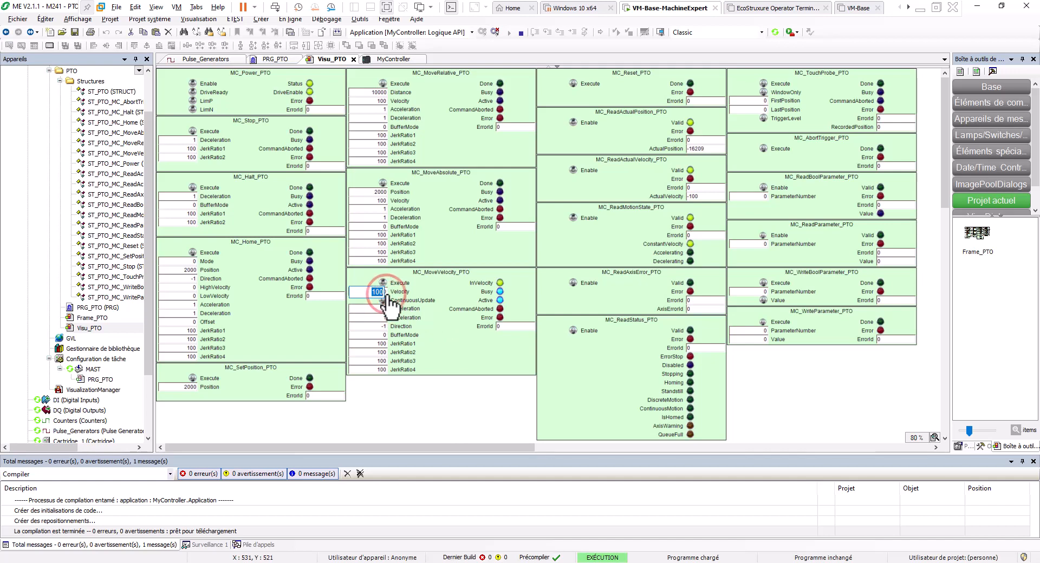
type("1000")
key("Return")
left_click(384, 282)
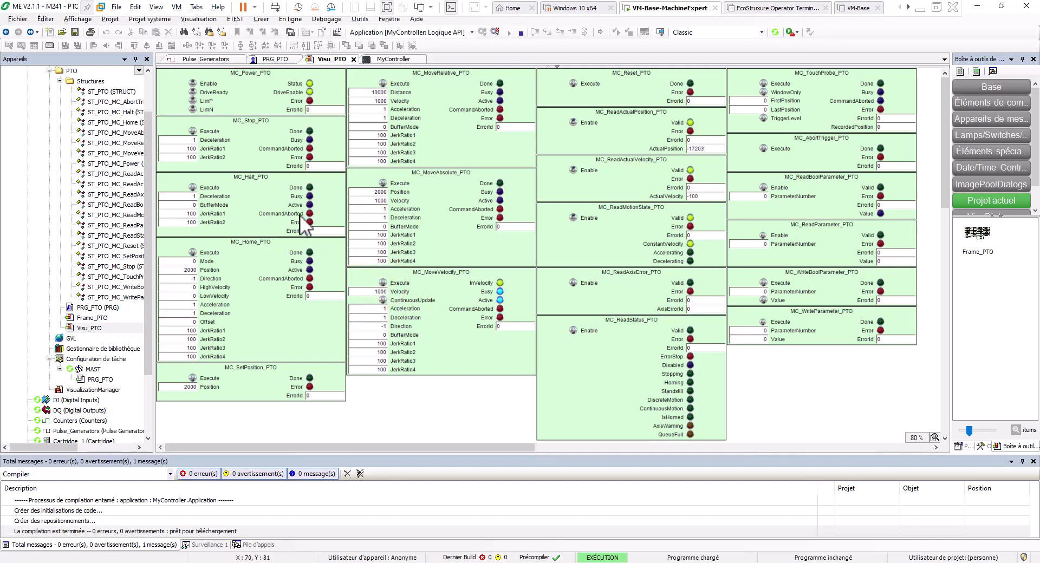
left_click(193, 131)
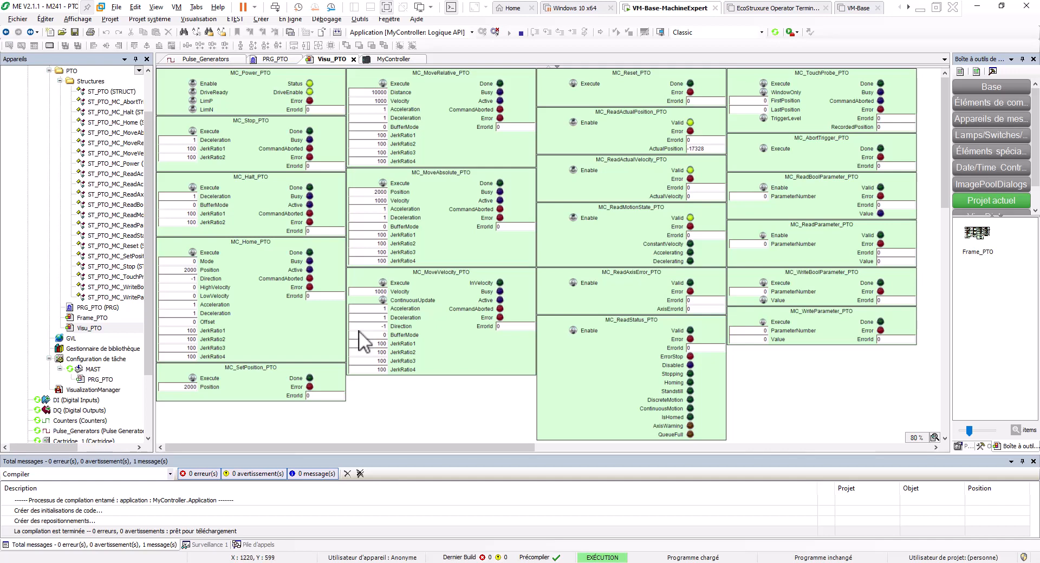
Enable MC_ReadStatus_PTO, and test it by running MC_MoveVelocity_PTO and stopping the axis with MC_Stop_PTO
left_click(574, 330)
left_click(383, 283)
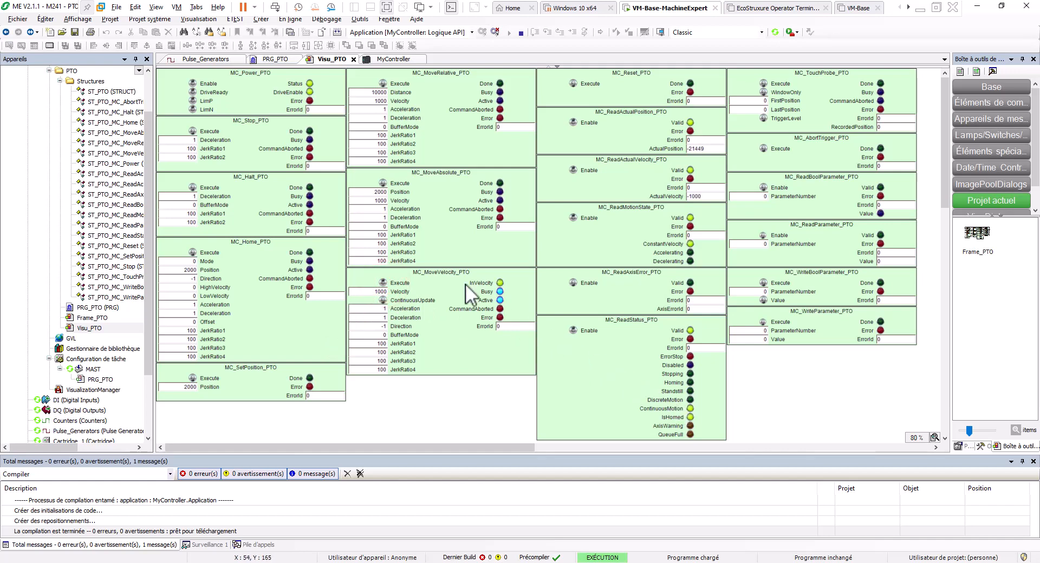
left_click(190, 131)
left_click(194, 132)
Execute MC_MoveVelocity_PTO and halt the axis with MC_Halt_PTO, releasing both Execute inputs
left_click(382, 282)
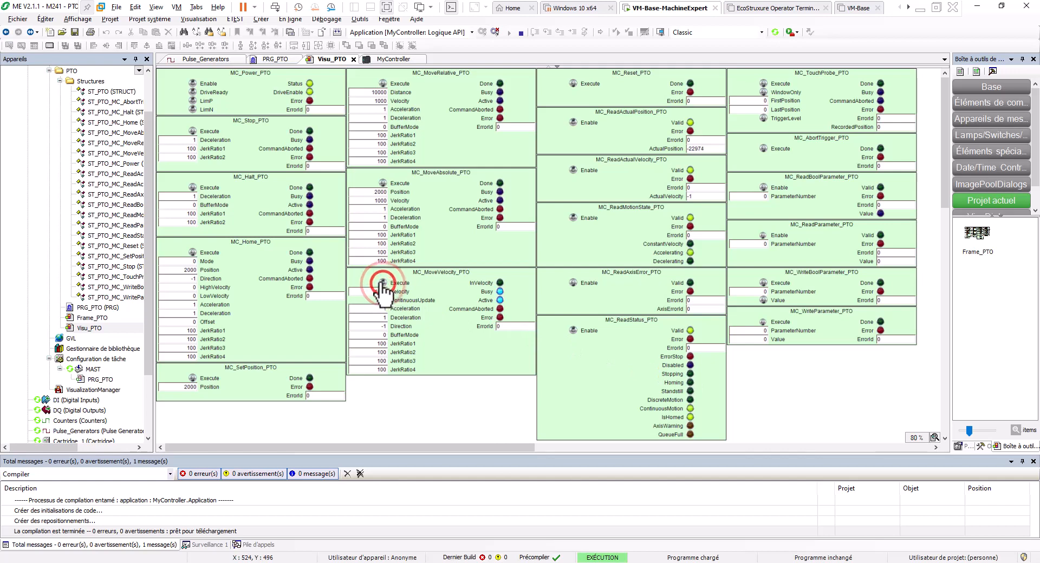
left_click(192, 187)
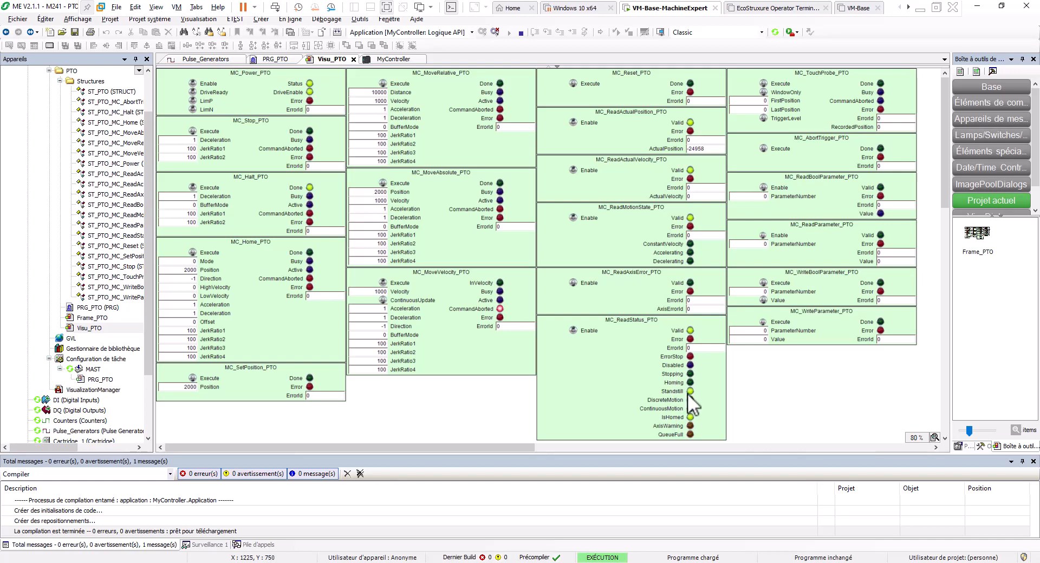
left_click(194, 188)
left_click(383, 283)
Execute MC_MoveRelative_PTO with Distance 10000, provoke an error by disabling MC_Power_PTO, and reset the axis with MC_Reset_PTO
left_click(383, 84)
left_click(193, 84)
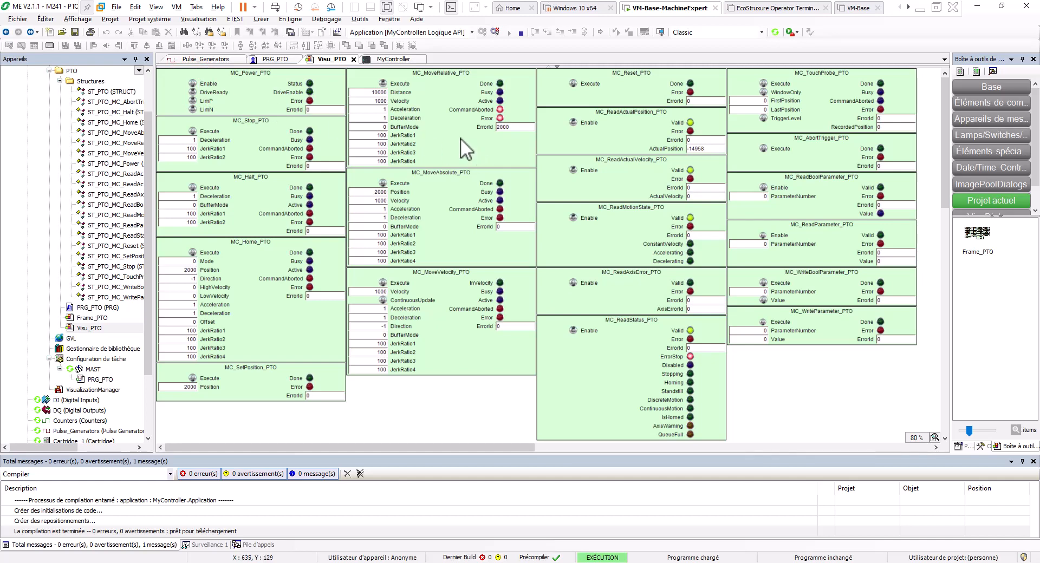
left_click(383, 83)
left_click(573, 84)
left_click(193, 84)
left_click(193, 84)
In PRG_PTO, prepare mcBuffered as the new value of stPTO.eBufferMode and write it to the controller
left_click(271, 56)
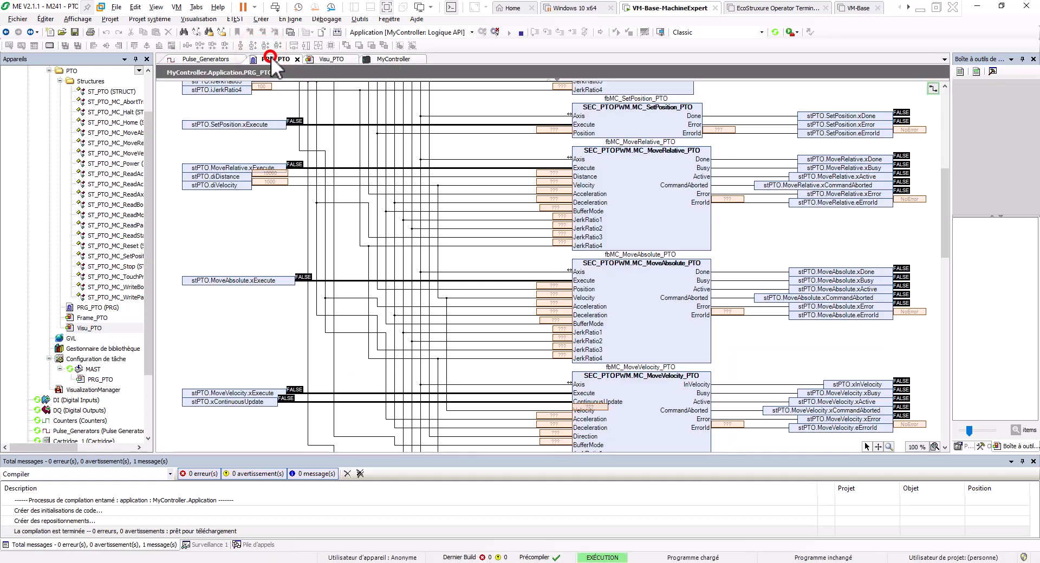
scroll(256, 157, "up", 2)
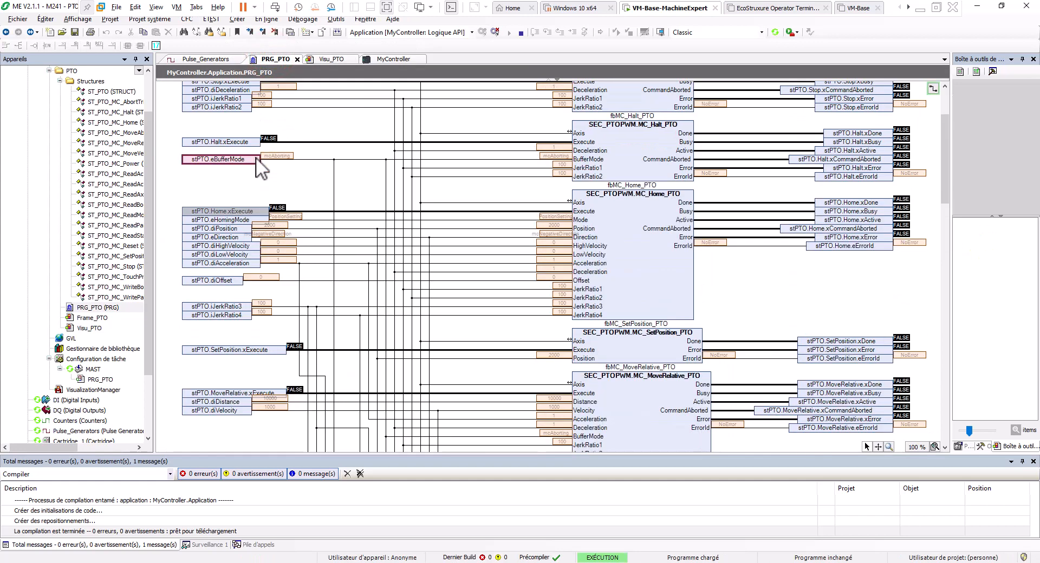
double_click(256, 158)
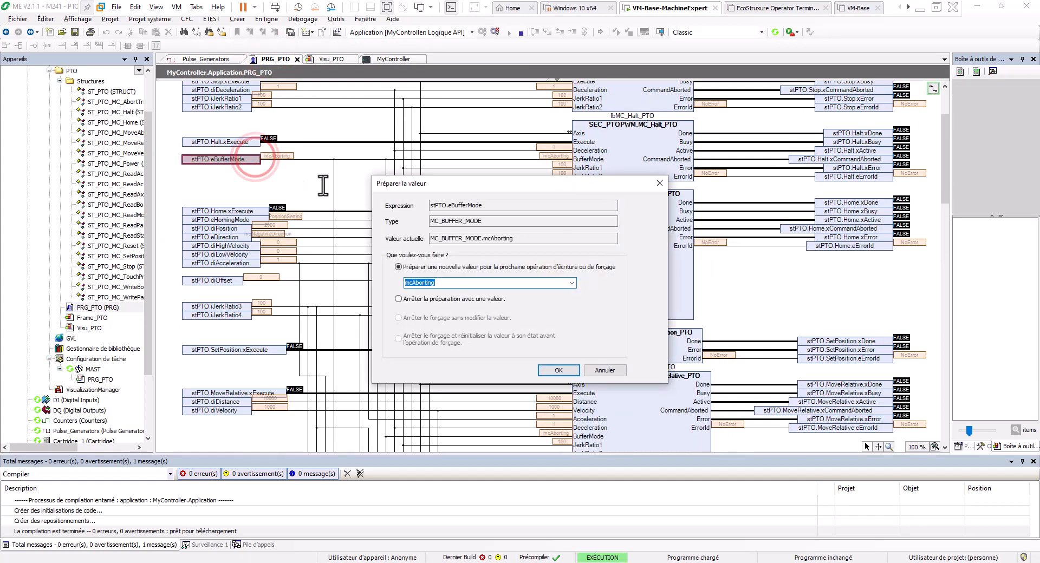
left_click(572, 282)
left_click(471, 299)
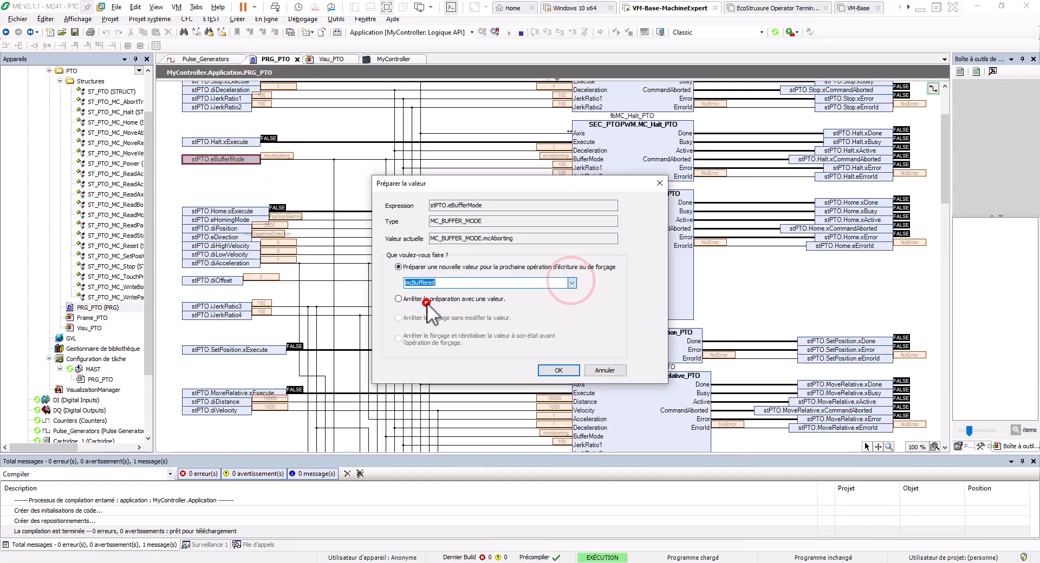
left_click(558, 371)
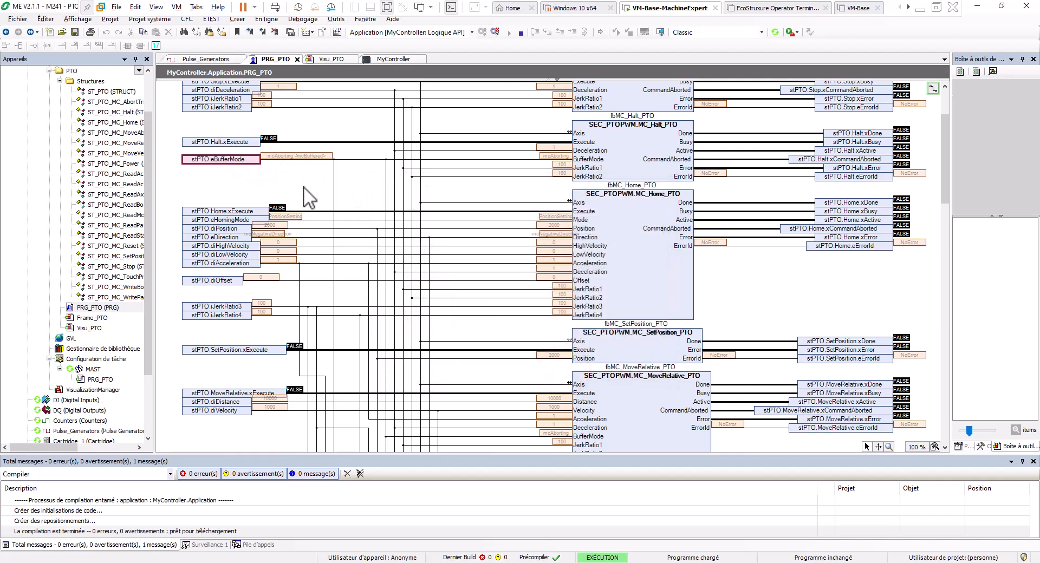
key("ctrl+F7")
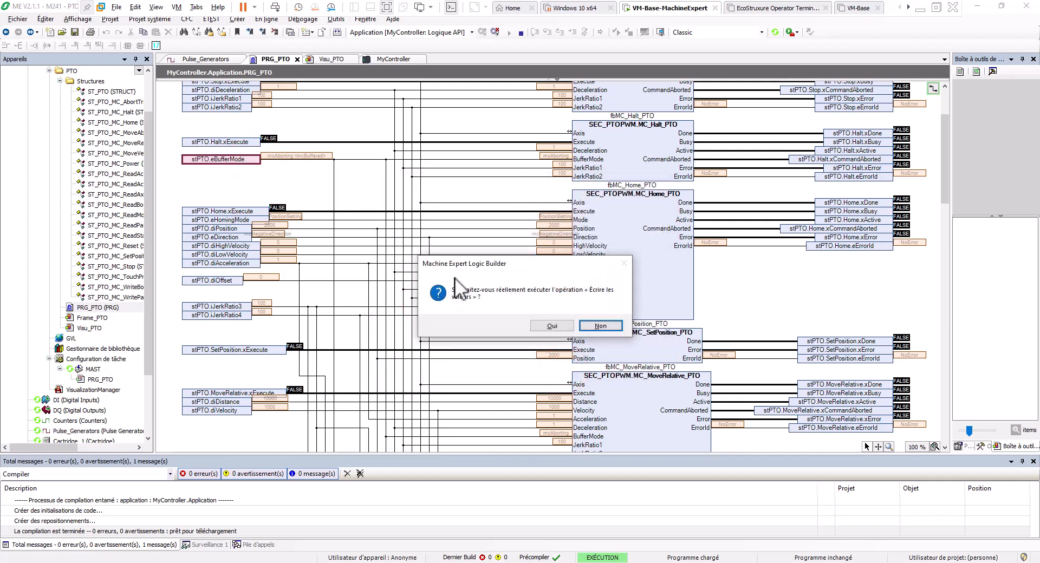
left_click(540, 329)
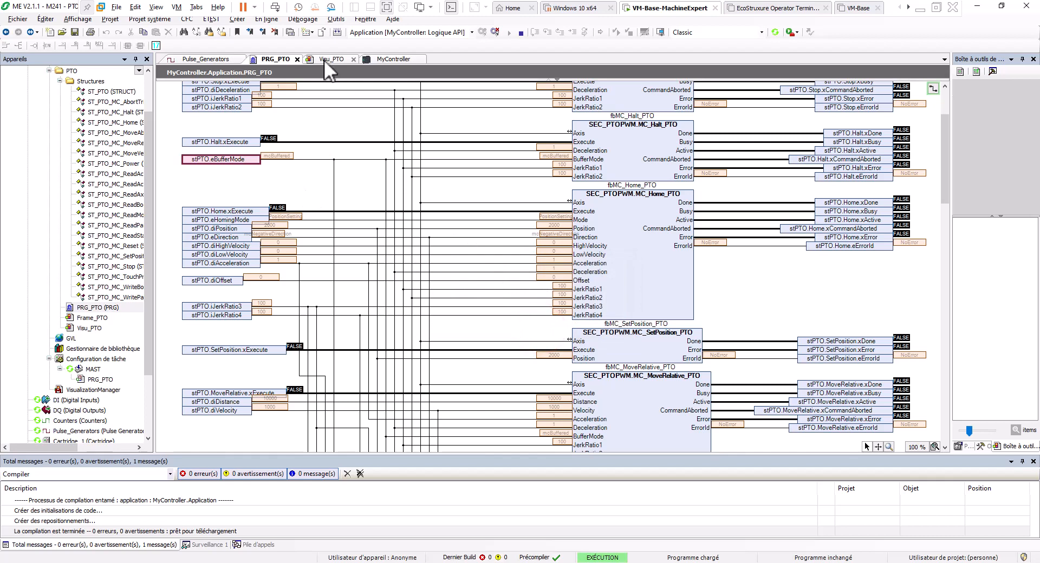
In Visu_PTO, enable MC_Power_PTO, test buffering by executing MC_MoveRelative_PTO and MC_MoveAbsolute_PTO, and release both Execute inputs
left_click(324, 60)
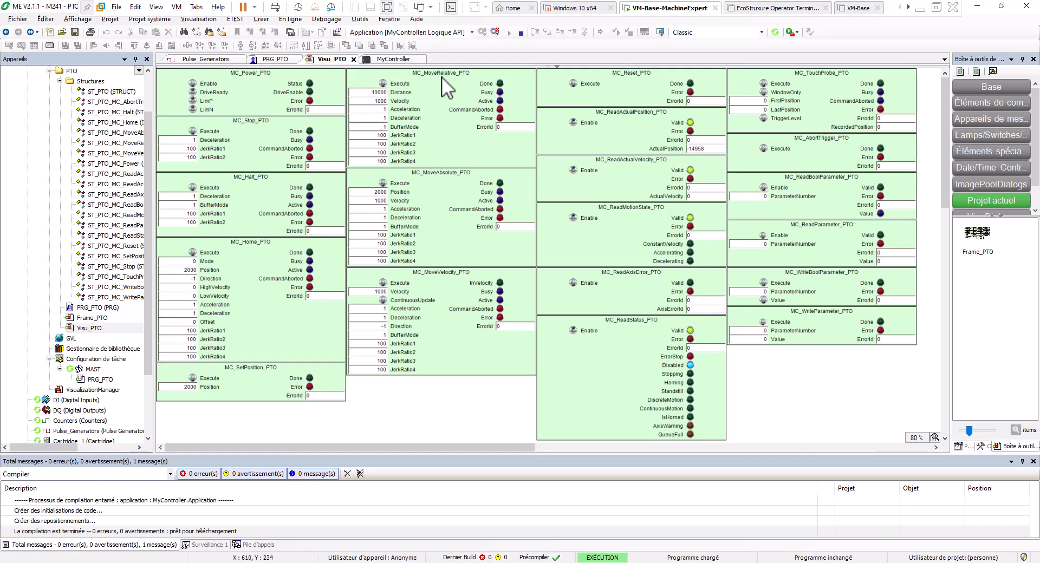
left_click(196, 82)
left_click(382, 83)
left_click(382, 183)
left_click(385, 182)
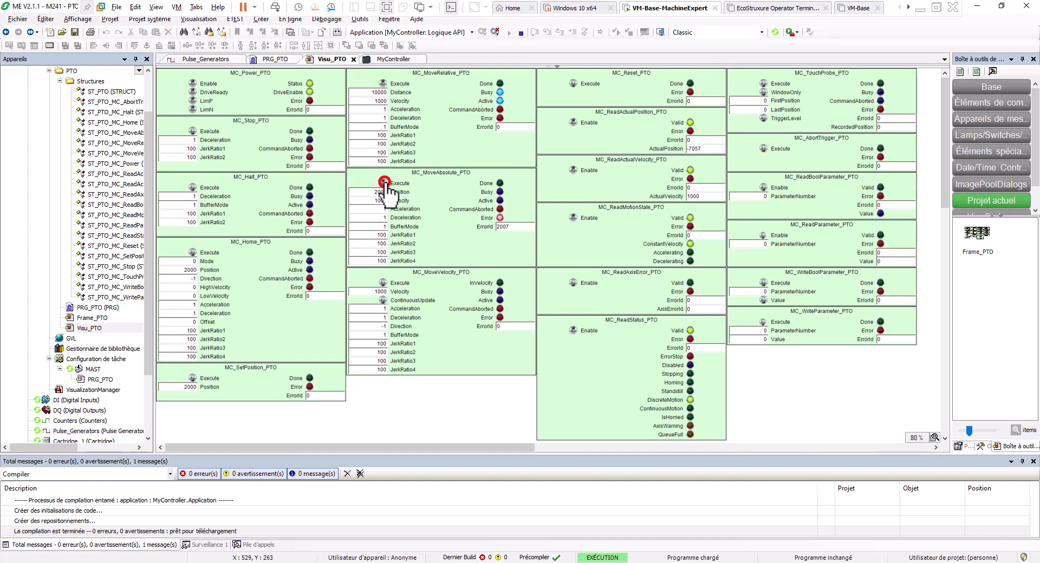
left_click(384, 83)
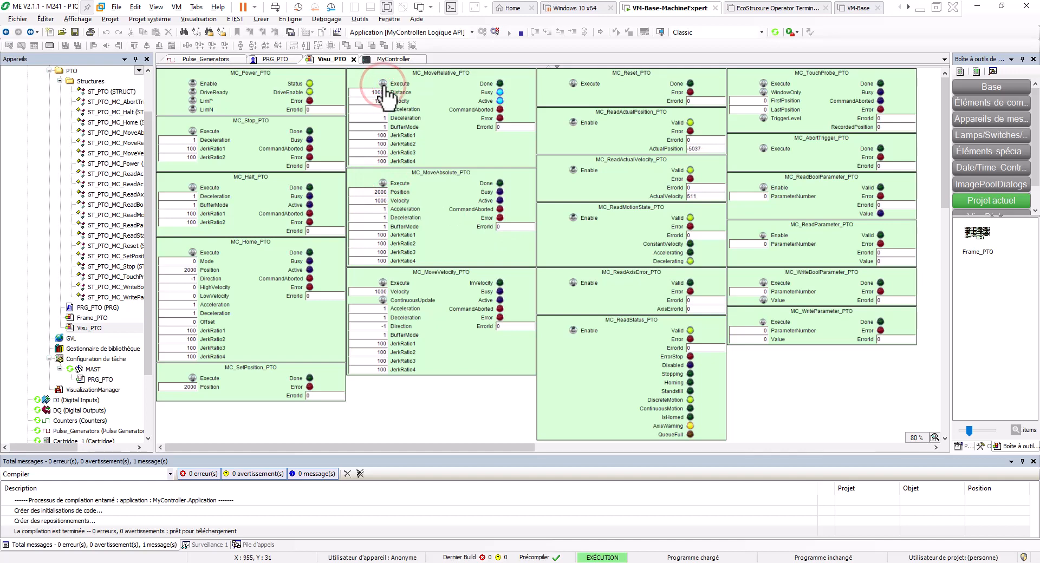
Stop the axis with MC_Stop_PTO and reset it with MC_Reset_PTO, releasing both Execute inputs
left_click(190, 130)
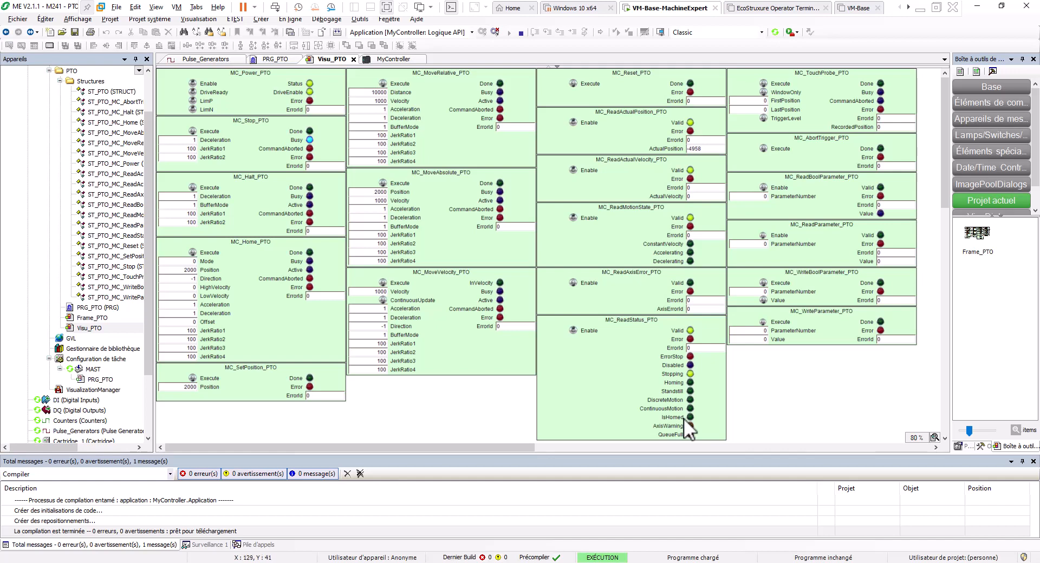
left_click(572, 83)
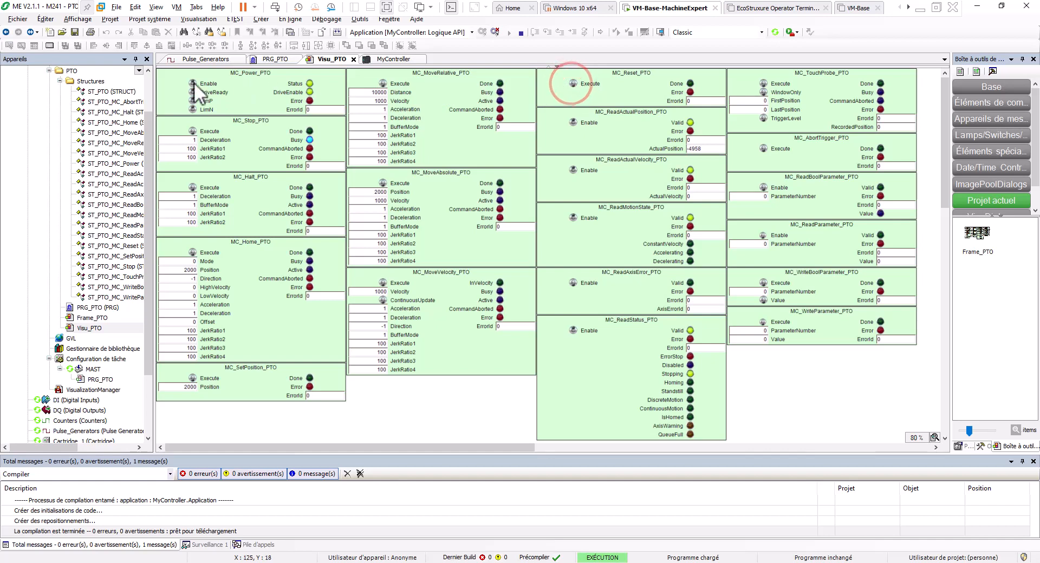
left_click(194, 131)
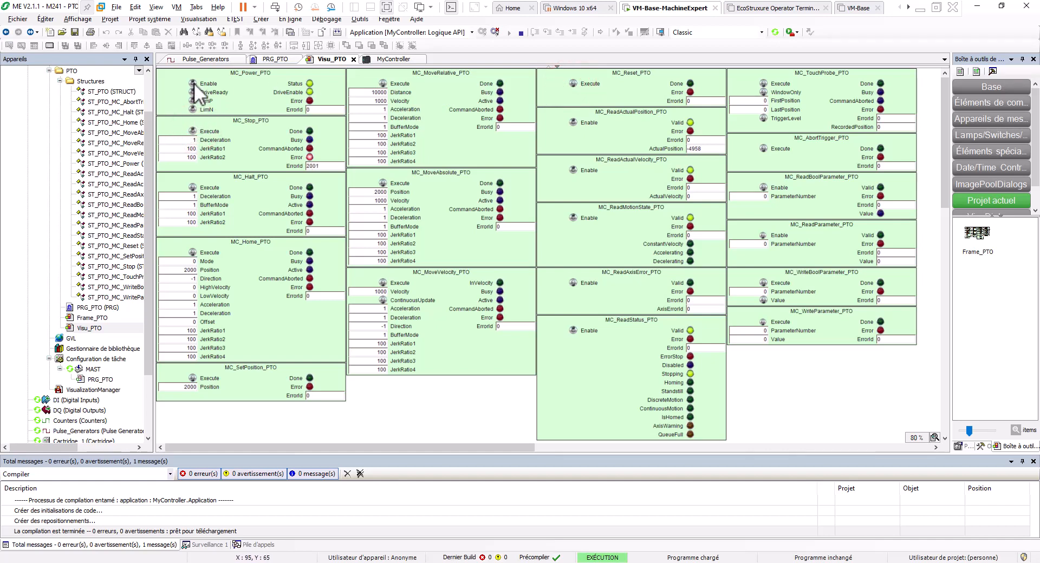
left_click(573, 82)
left_click(192, 131)
left_click(573, 82)
Switch MC_Power_PTO off and on, reset the axis, and apply Position 2000 with MC_SetPosition_PTO
left_click(194, 378)
left_click(193, 378)
left_click(193, 83)
left_click(193, 83)
left_click(573, 83)
left_click(193, 377)
Set the MC_MoveRelative_PTO BufferMode to 0 and execute the relative move again
left_click(383, 84)
left_click(383, 84)
left_click(378, 127)
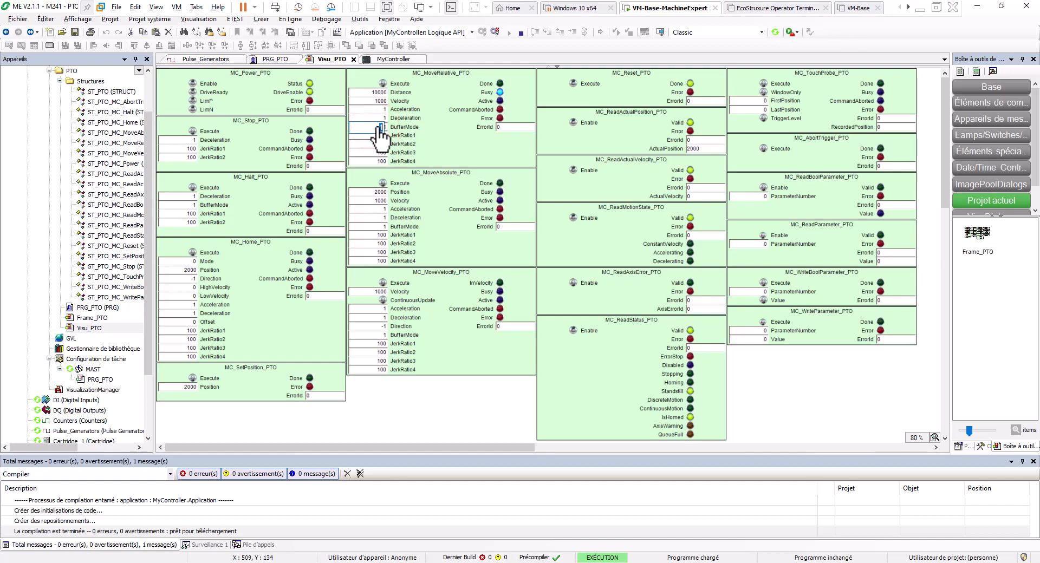
type("0")
key("Return")
left_click(383, 84)
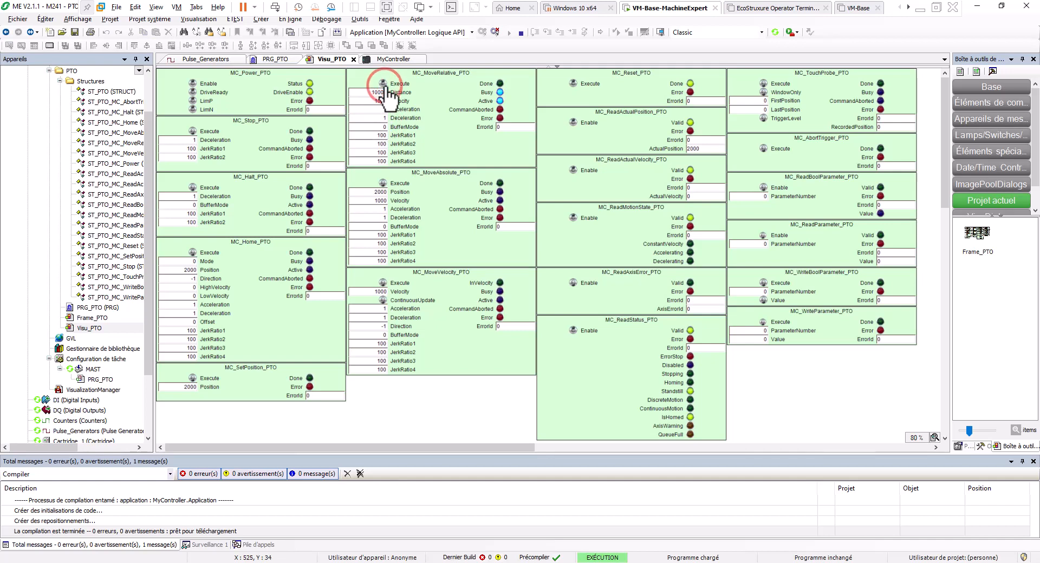
left_click(383, 84)
Disable MC_Power_PTO and the status, velocity, motion-state and position reading blocks, and try to clear the pending move with MC_Reset_PTO
left_click(573, 283)
left_click(193, 84)
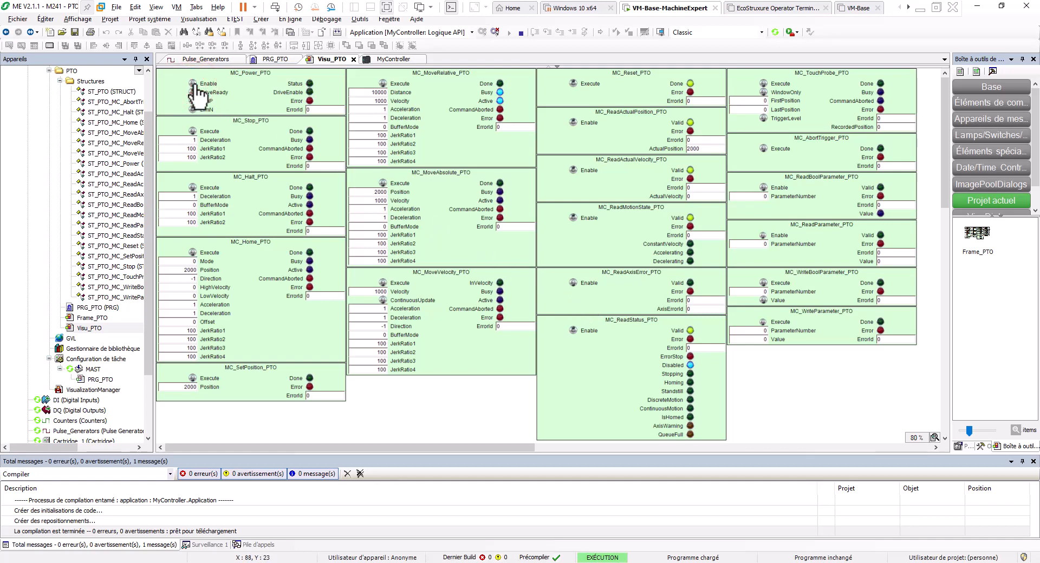
left_click(575, 84)
left_click(193, 132)
left_click(193, 188)
left_click(573, 330)
left_click(573, 170)
left_click(573, 217)
left_click(574, 121)
left_click(574, 84)
left_click(574, 83)
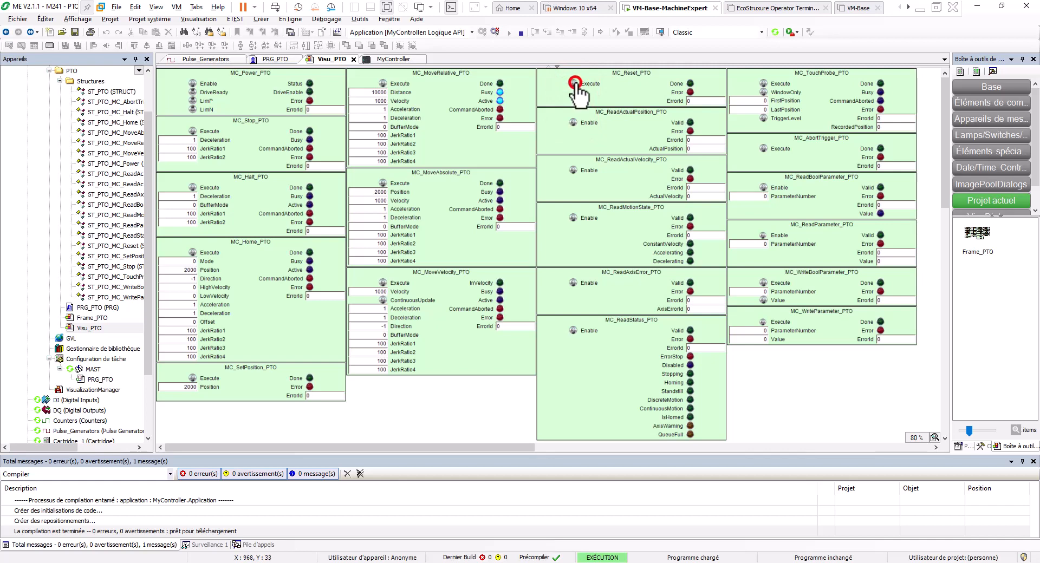
Release MC_MoveRelative_PTO, re-enable MC_Power_PTO and the position, velocity and status reading blocks, and execute MC_SetPosition_PTO with Position 2000
left_click(383, 84)
left_click(574, 84)
left_click(194, 84)
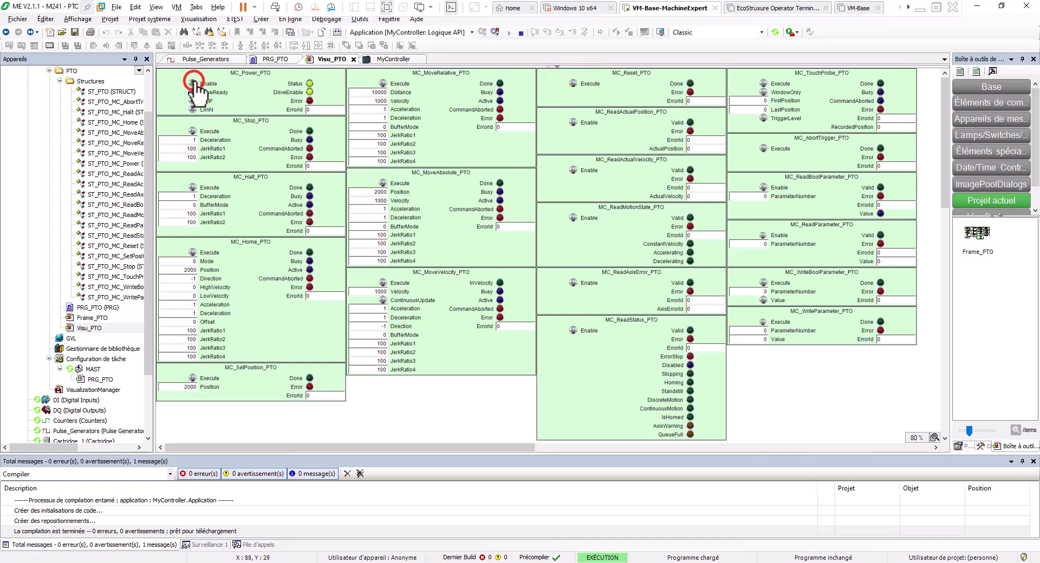
left_click(573, 123)
left_click(575, 169)
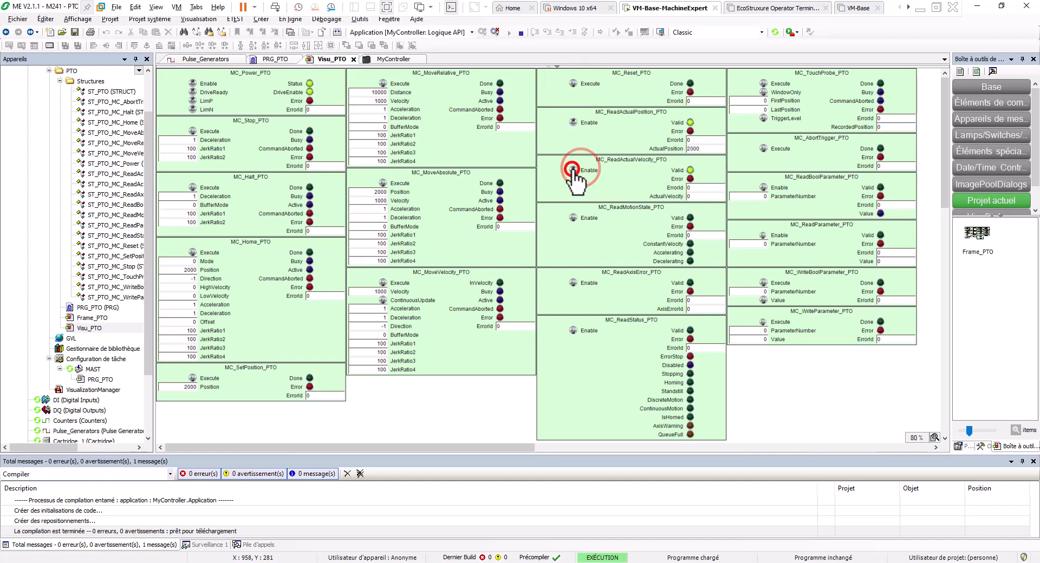
left_click(571, 330)
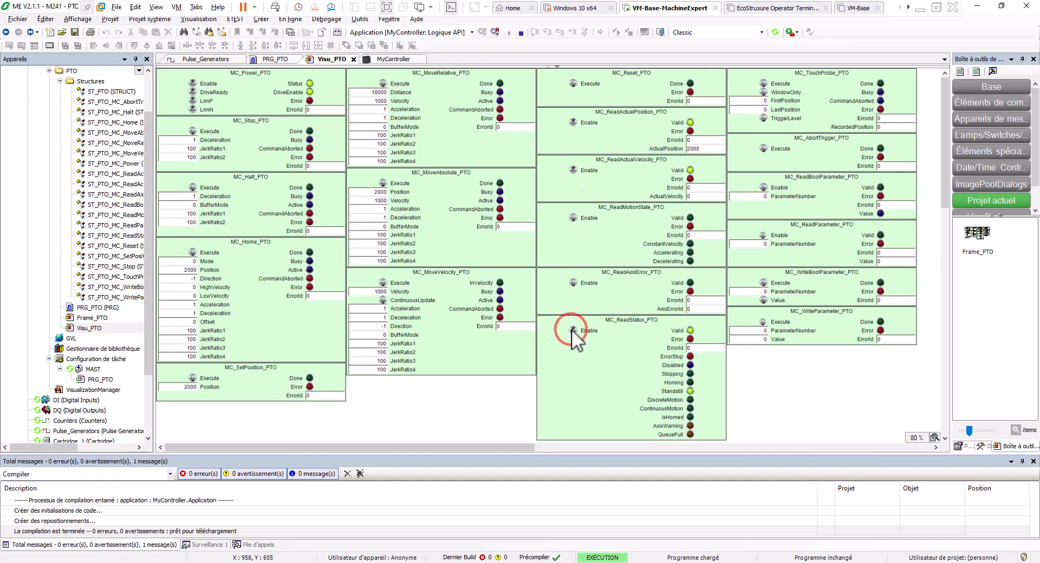
left_click(192, 377)
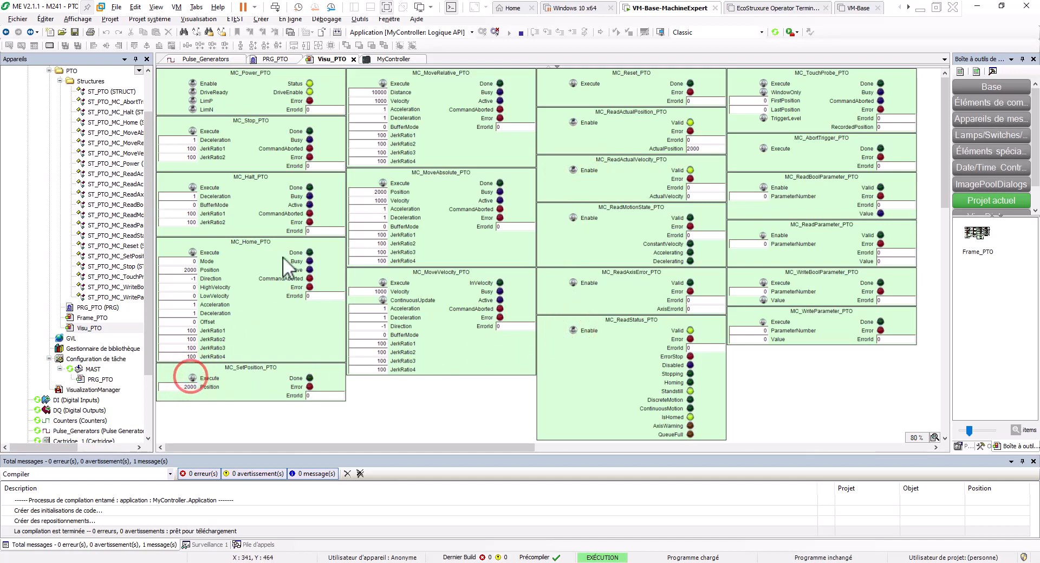
Set the MC_MoveRelative_PTO Velocity to 100, execute the move, and toggle MC_ReadActualPosition_PTO and MC_ReadAxisError_PTO to check the axis
left_click(374, 101)
type("100*")
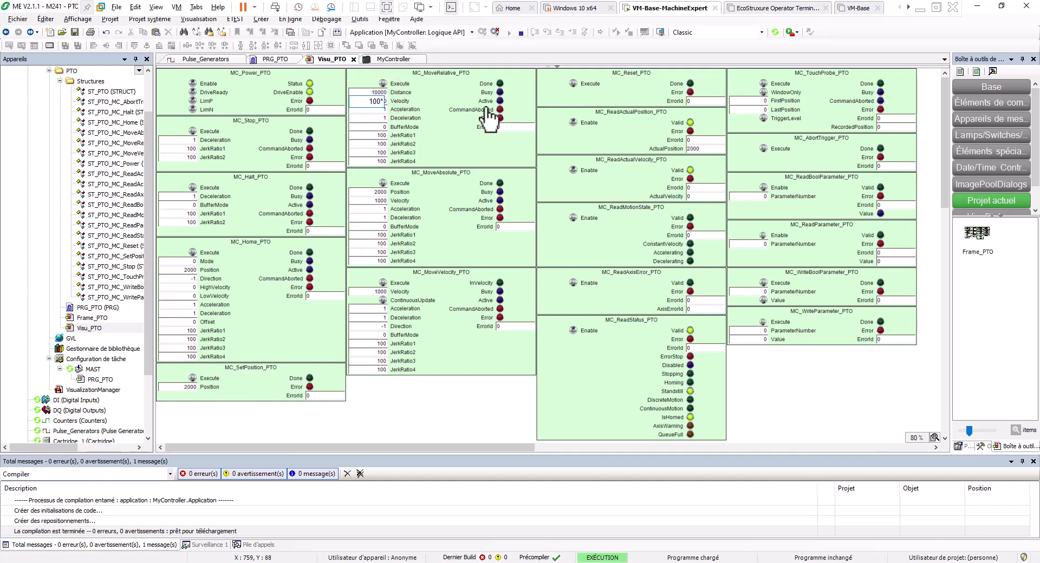
key("Return")
left_click(383, 82)
left_click(573, 122)
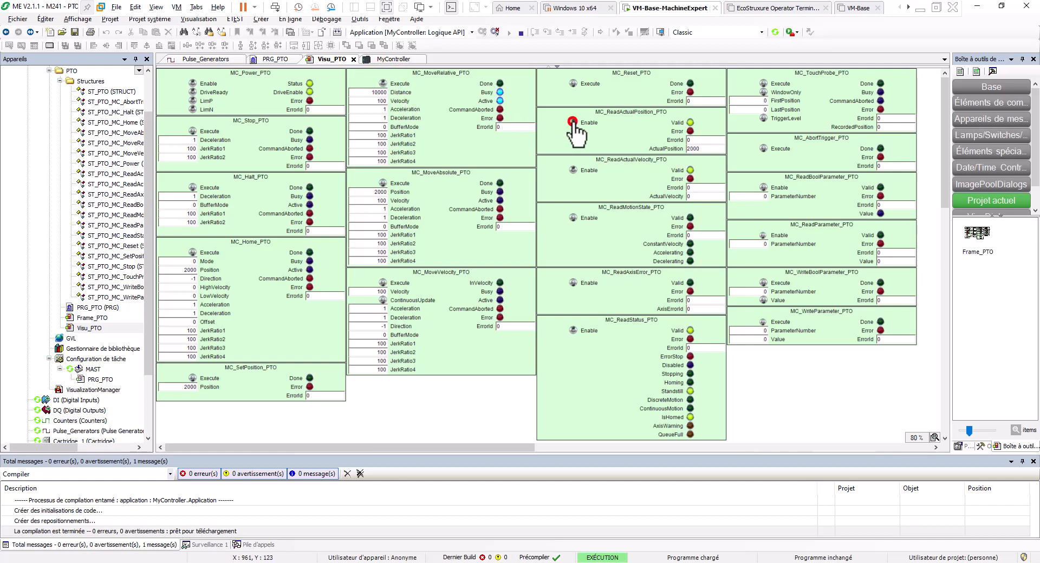
left_click(573, 122)
left_click(571, 282)
left_click(571, 281)
Examine the live input values of the MC_MoveRelative_PTO block in PRG_PTO and return to Visu_PTO
left_click(275, 60)
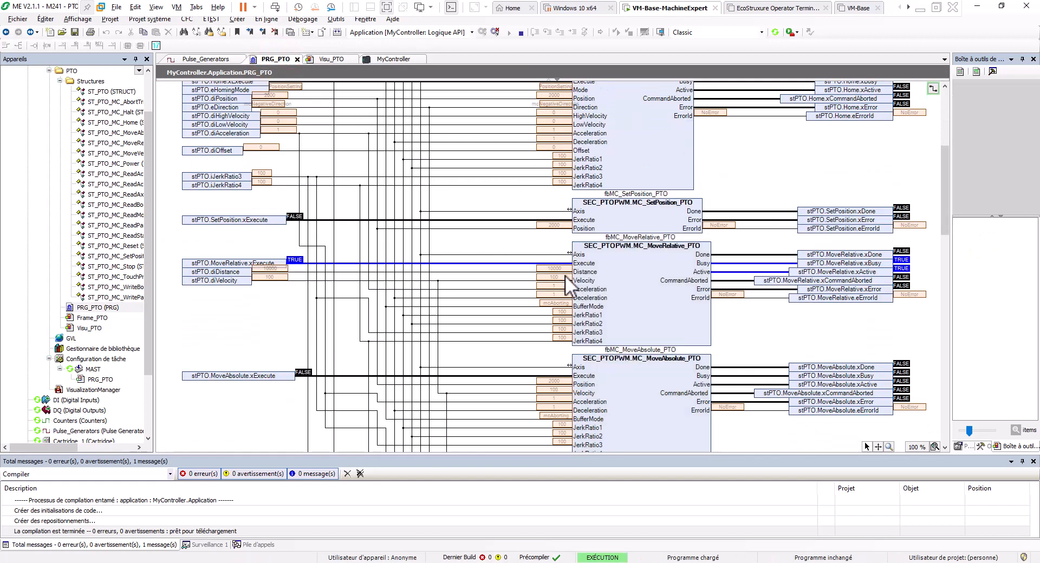
mouse_move(564, 275)
mouse_move(573, 340)
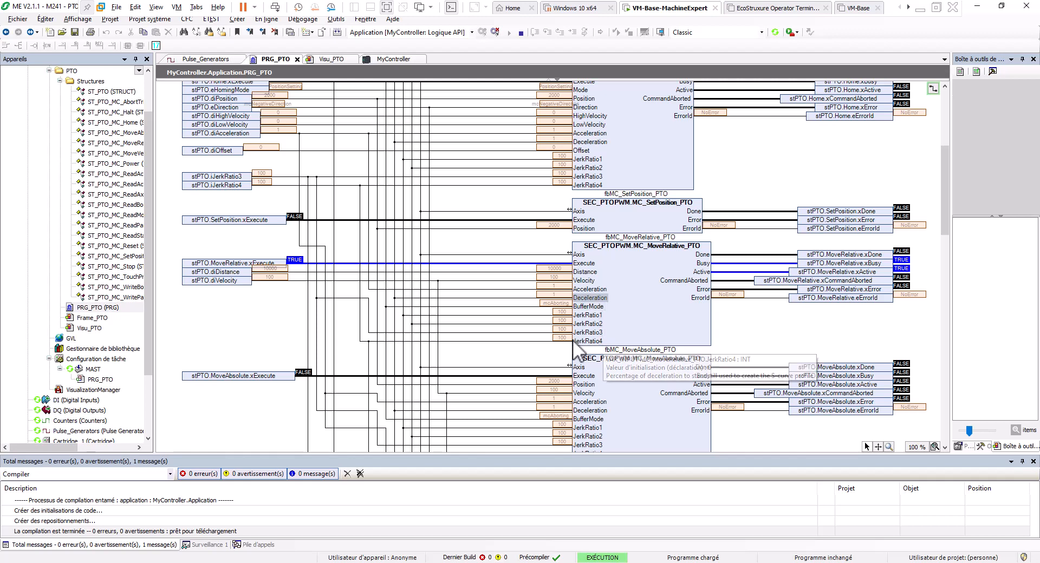
left_click(324, 61)
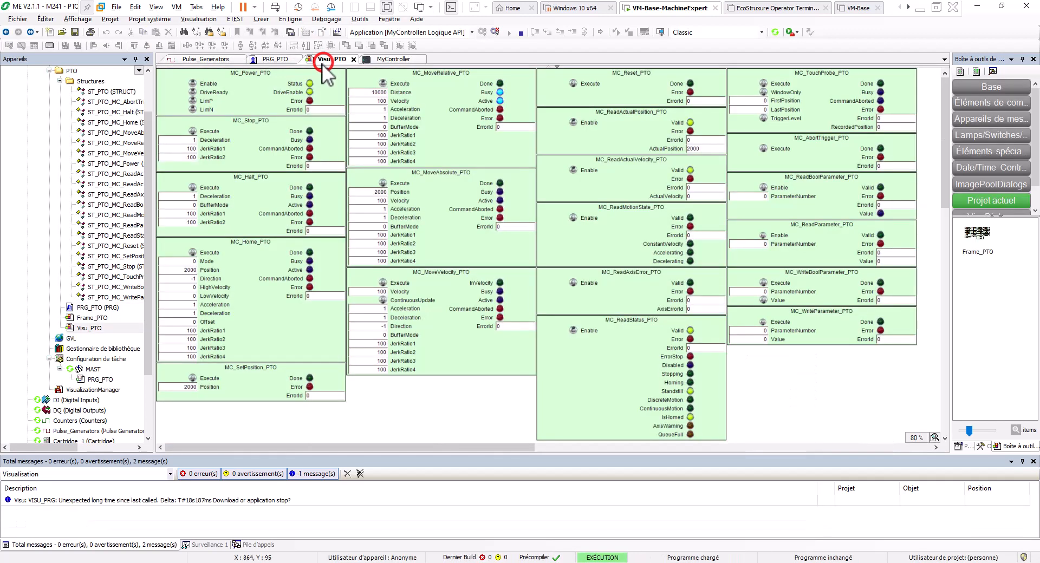
Execute MC_Stop_PTO, release MC_MoveRelative_PTO and the stop, and reset the axis while switching MC_Power_PTO
left_click(194, 131)
left_click(384, 84)
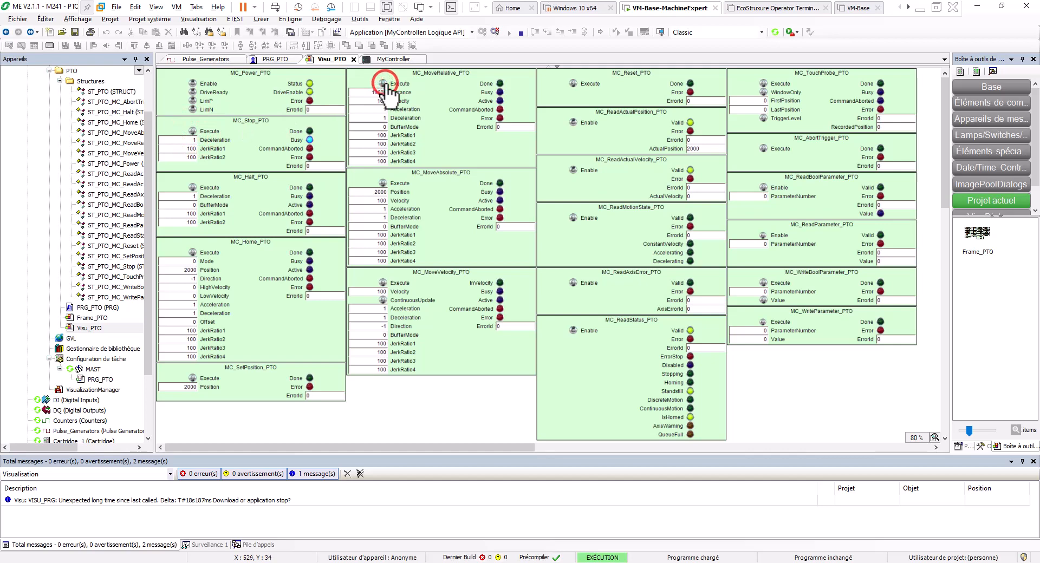
left_click(194, 131)
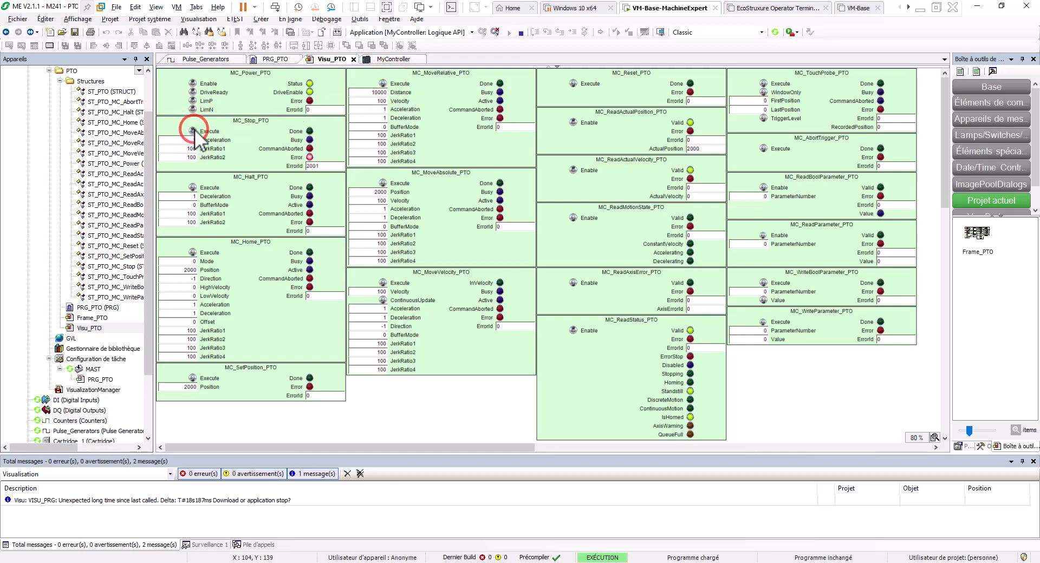
left_click(573, 84)
left_click(193, 83)
left_click(575, 84)
left_click(574, 84)
Review the PTO axis parameters in Pulse_Generators, log out of the controller, and return to Visu_PTO
left_click(205, 60)
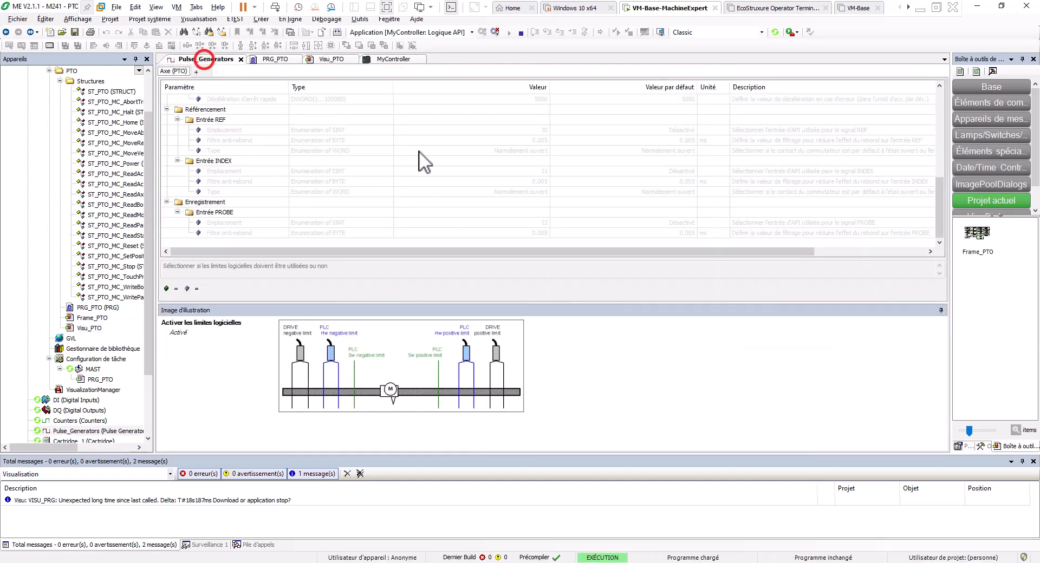
scroll(424, 153, "up", 2)
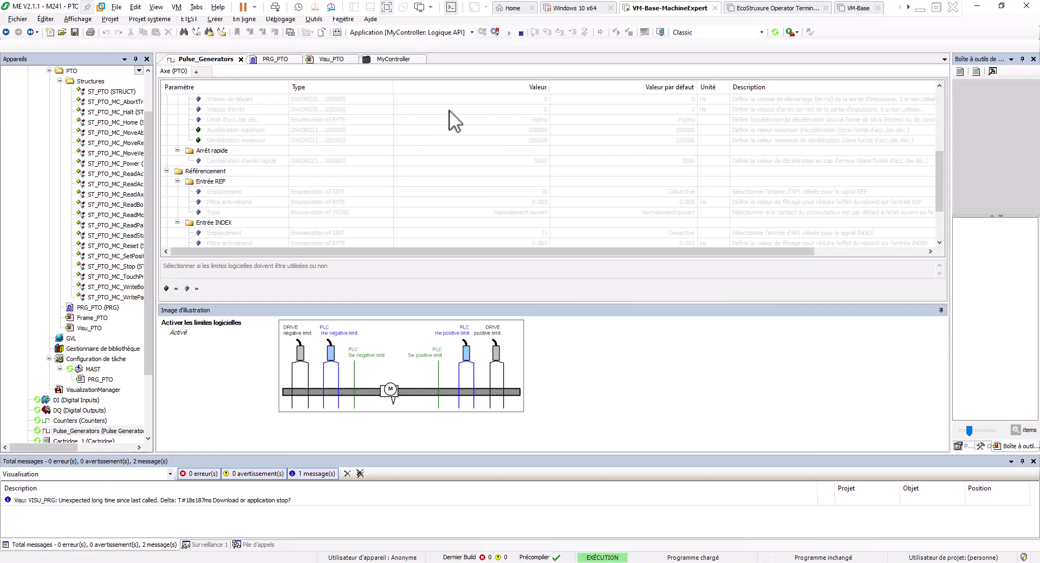
left_click(496, 31)
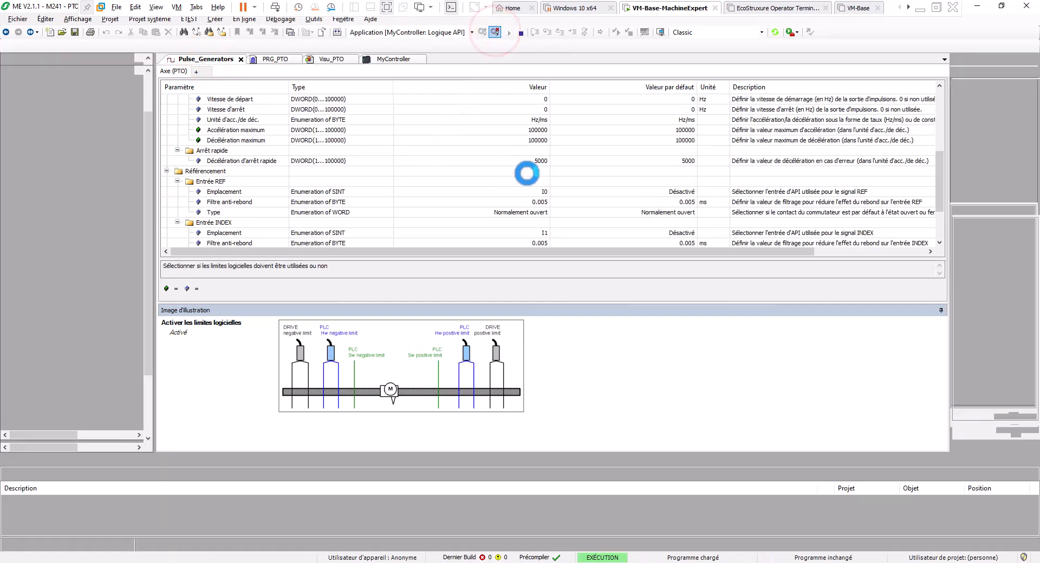
scroll(527, 174, "down", 6)
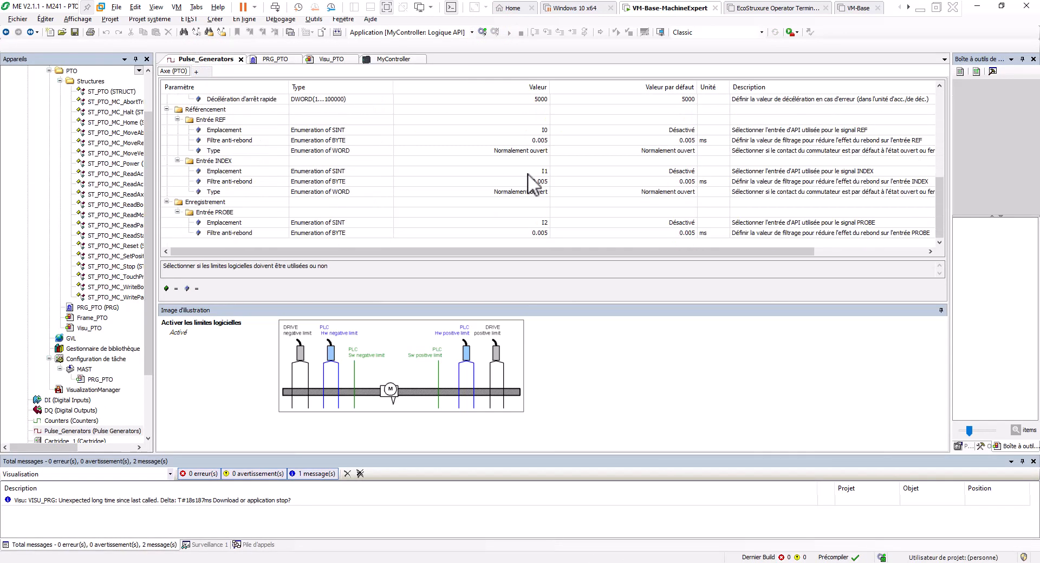
left_click(323, 59)
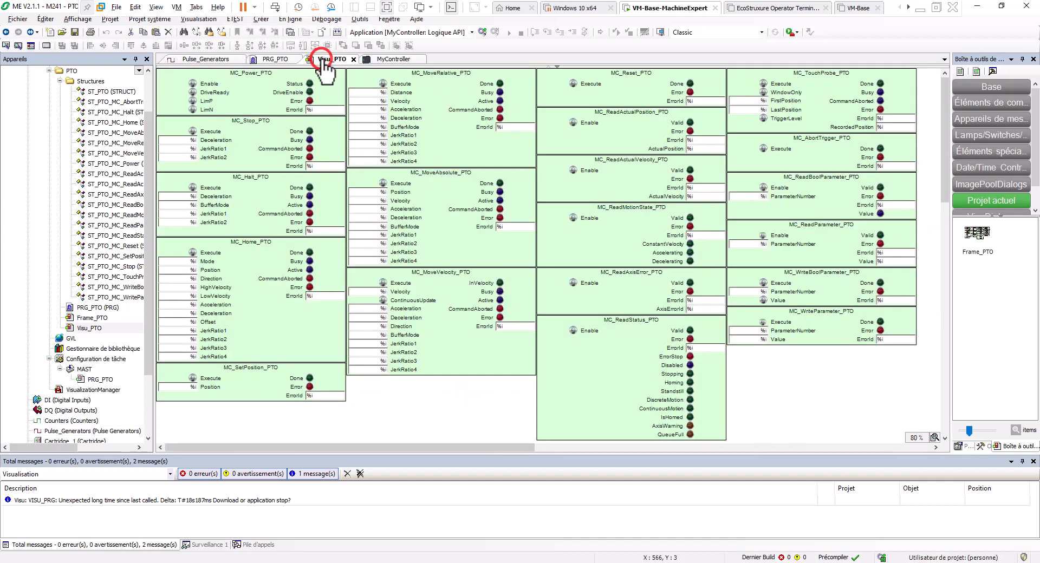